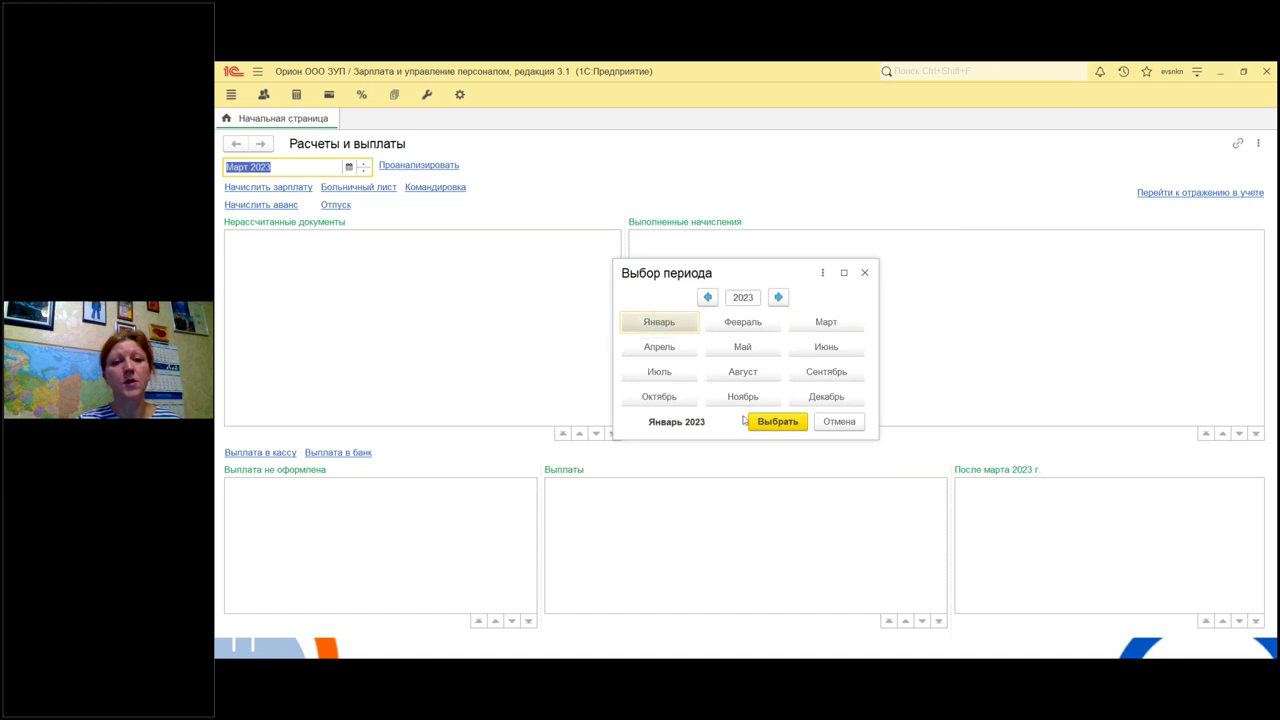
Set the calculations and payments period to January 2023 and review its advance accrual and cash payout.
click(775, 421)
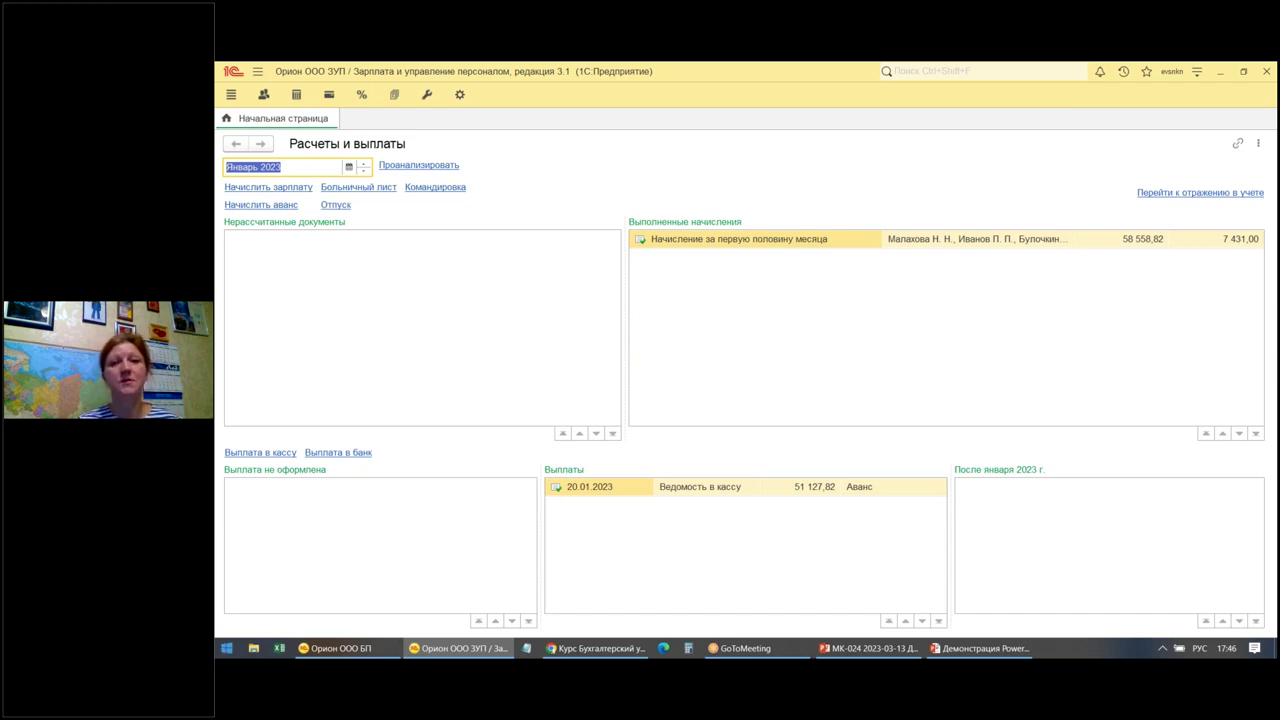
drag(652, 251, 837, 246)
mouse_move(558, 501)
mouse_down()
mouse_move(727, 496)
mouse_move(726, 455)
mouse_move(745, 498)
mouse_move(835, 442)
mouse_move(845, 450)
mouse_up()
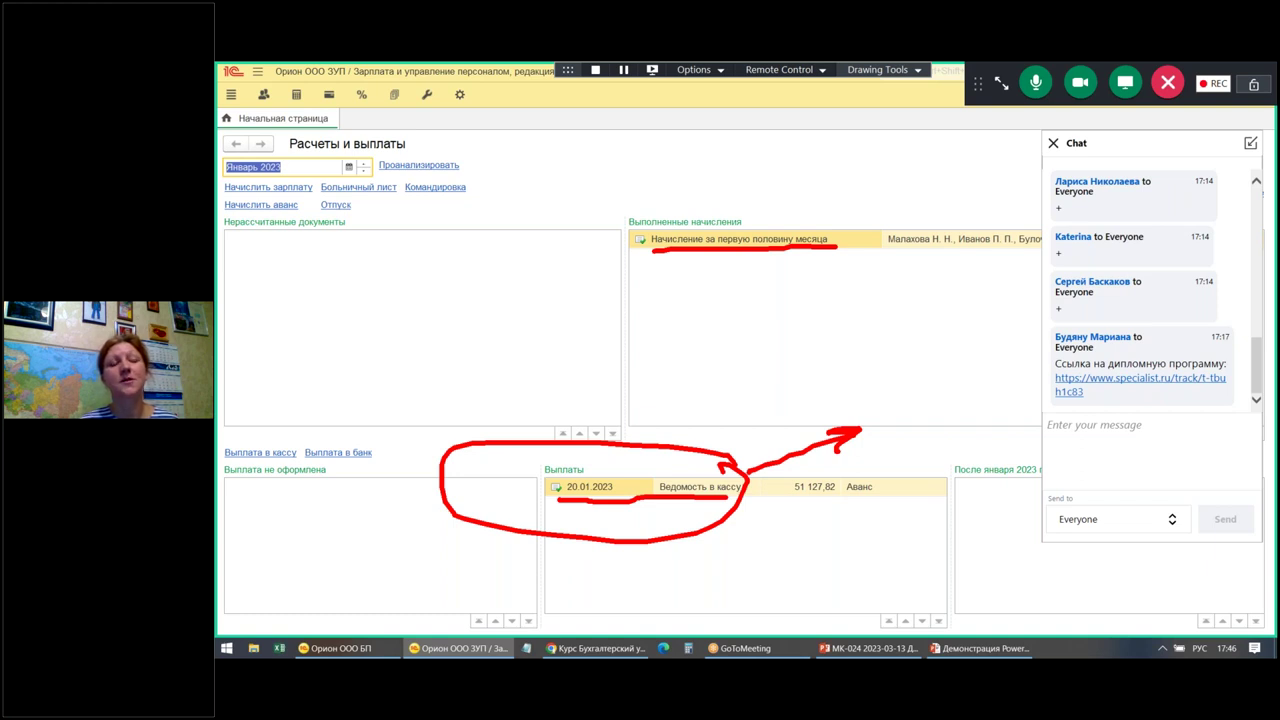
key(Escape)
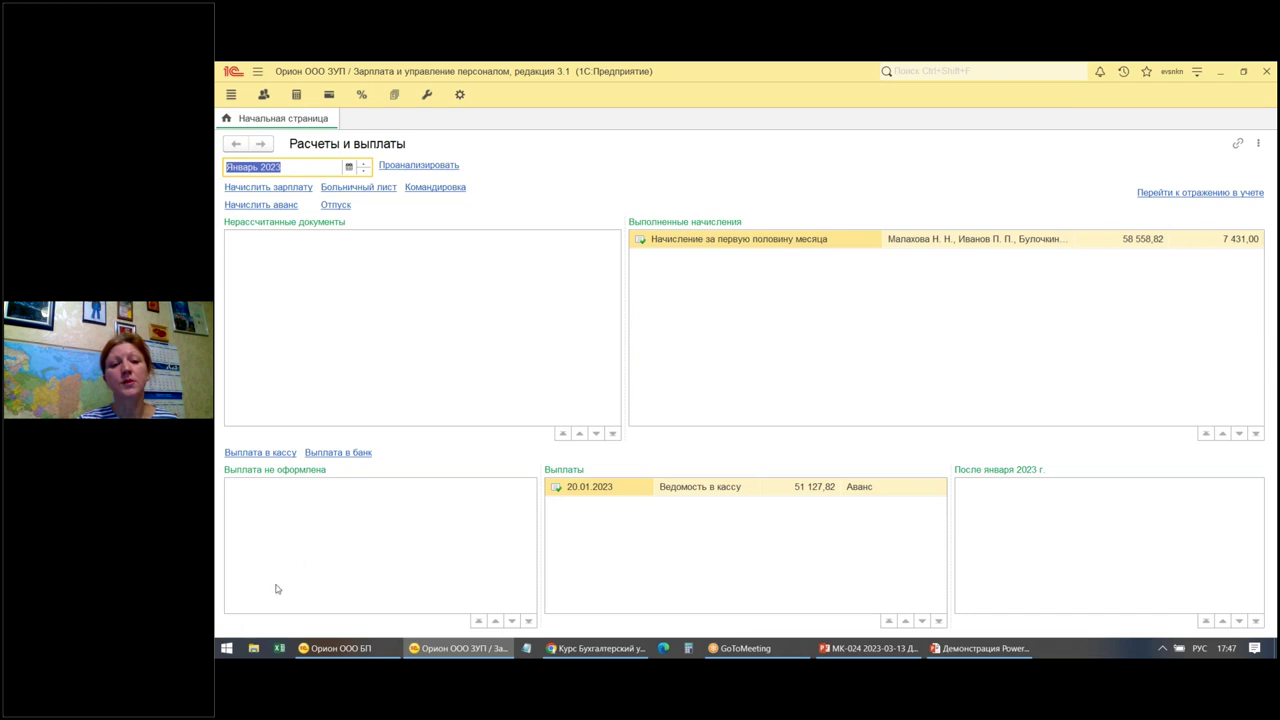
mouse_move(629, 532)
mouse_down()
mouse_move(642, 524)
mouse_move(655, 562)
mouse_up()
mouse_move(675, 521)
mouse_down()
mouse_move(703, 562)
mouse_move(724, 554)
mouse_up()
mouse_move(742, 526)
mouse_down()
mouse_move(738, 566)
mouse_move(762, 528)
mouse_up()
drag(778, 534, 786, 568)
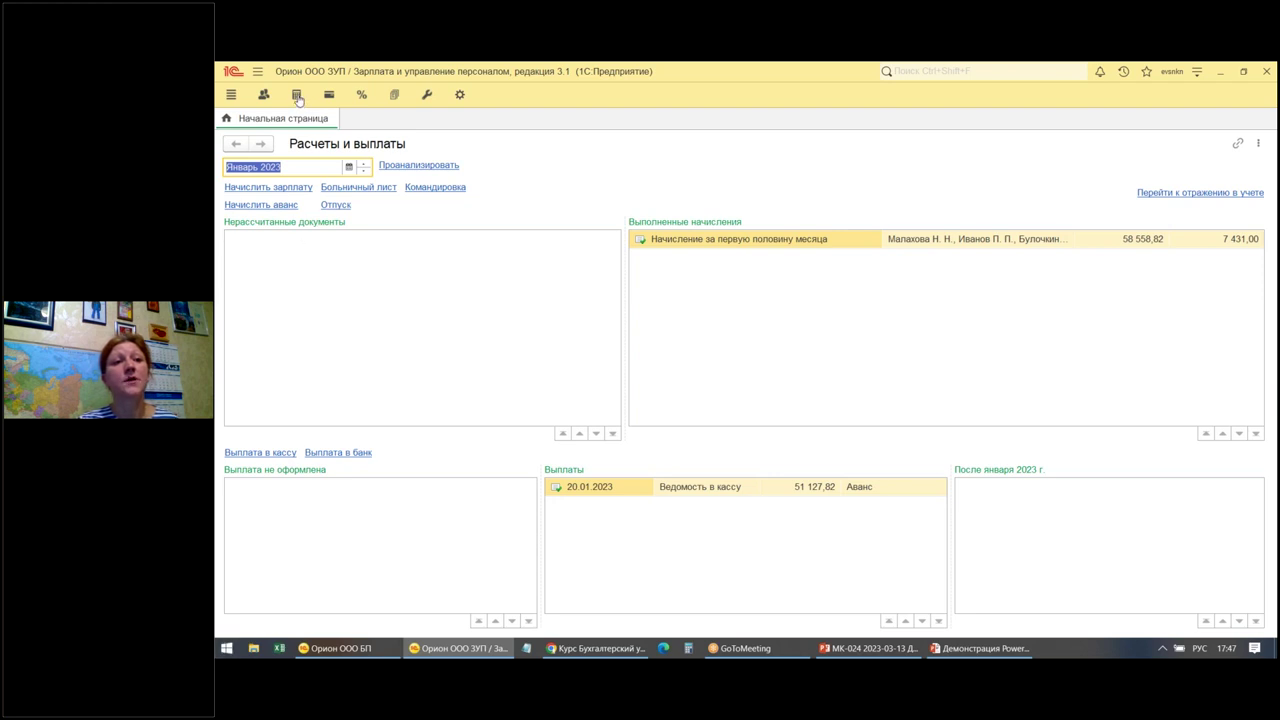
Open the January 2023 document that reflects withheld NDFL in accounting, examine its contents and close it.
click(296, 95)
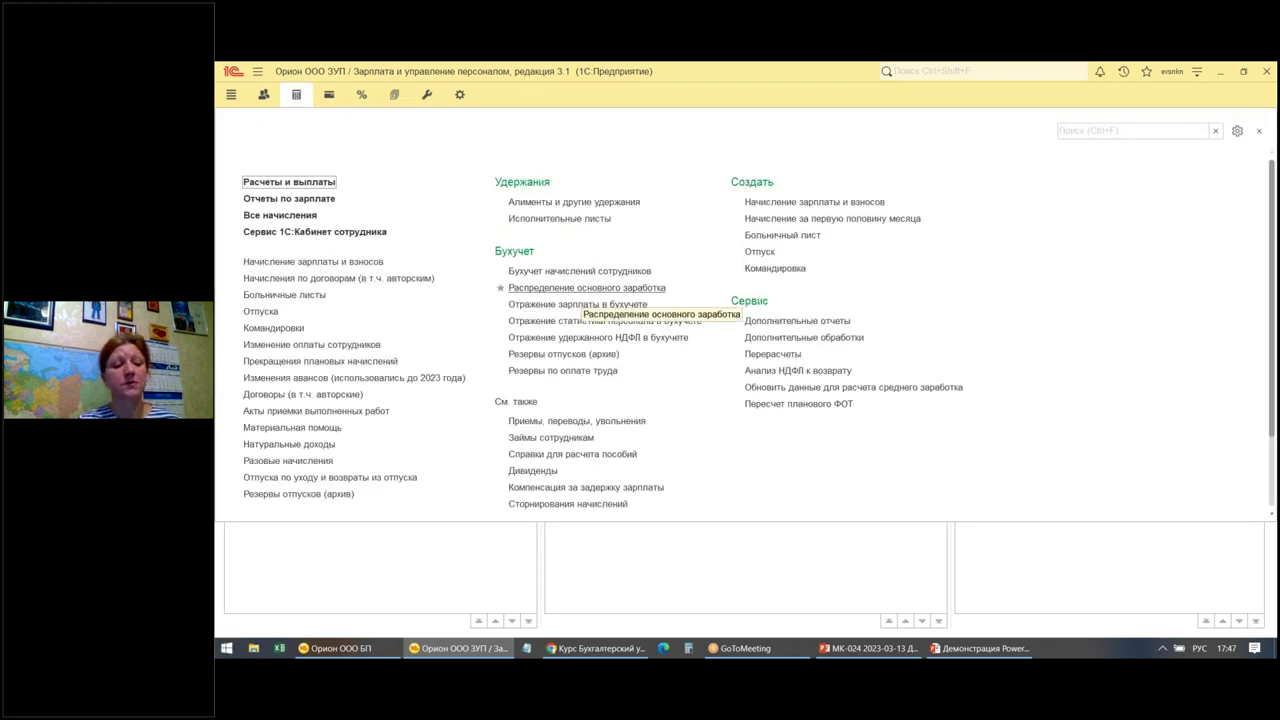
mouse_move(474, 243)
mouse_down()
mouse_move(506, 310)
mouse_move(710, 395)
mouse_up()
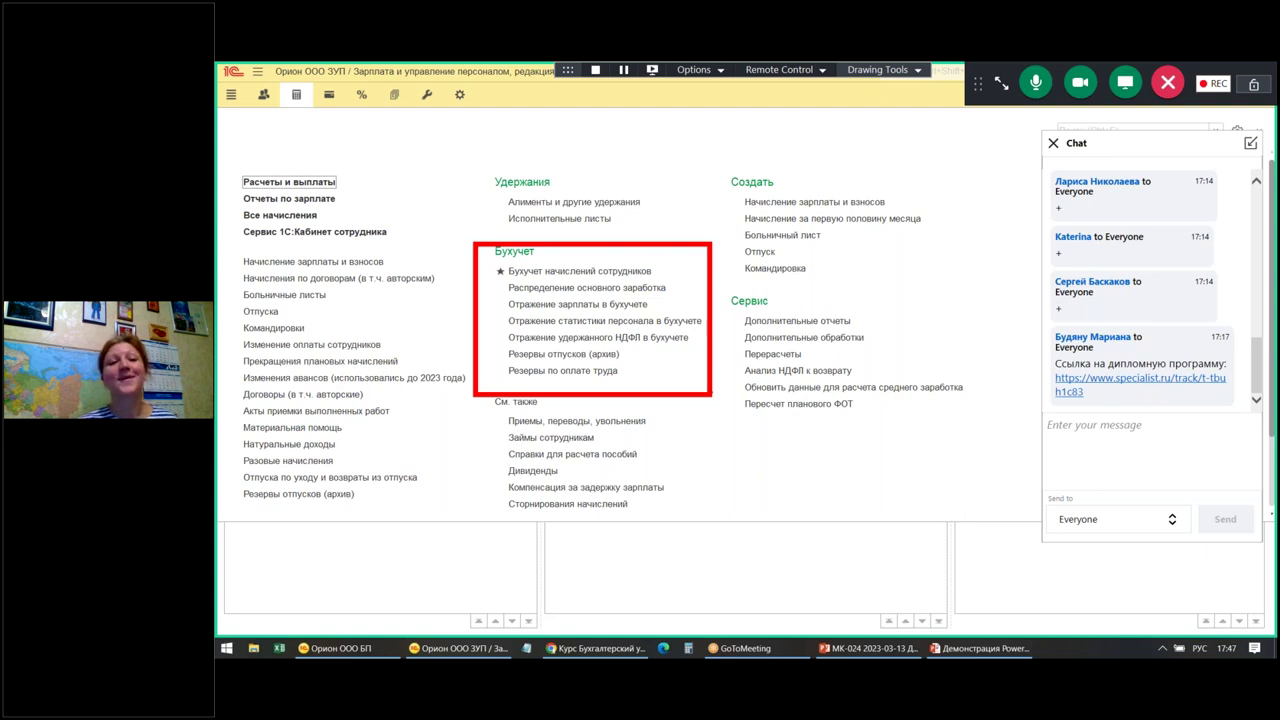
mouse_move(340, 648)
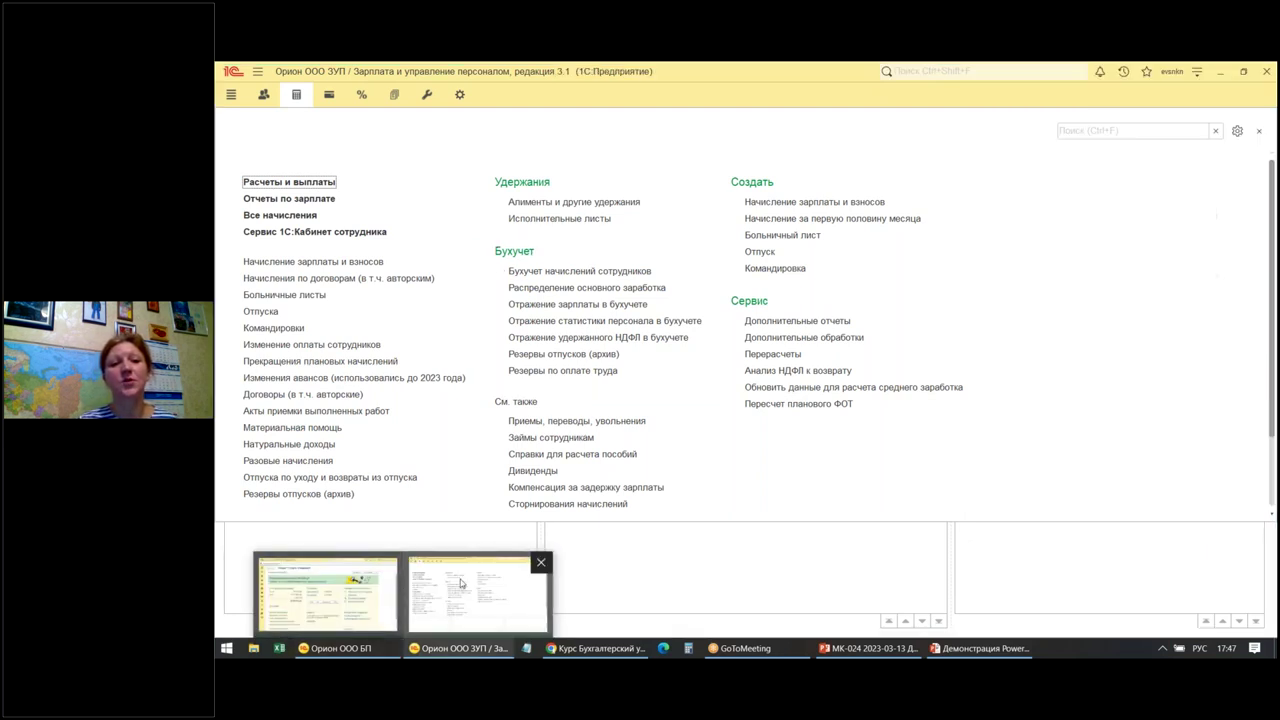
drag(502, 347, 690, 349)
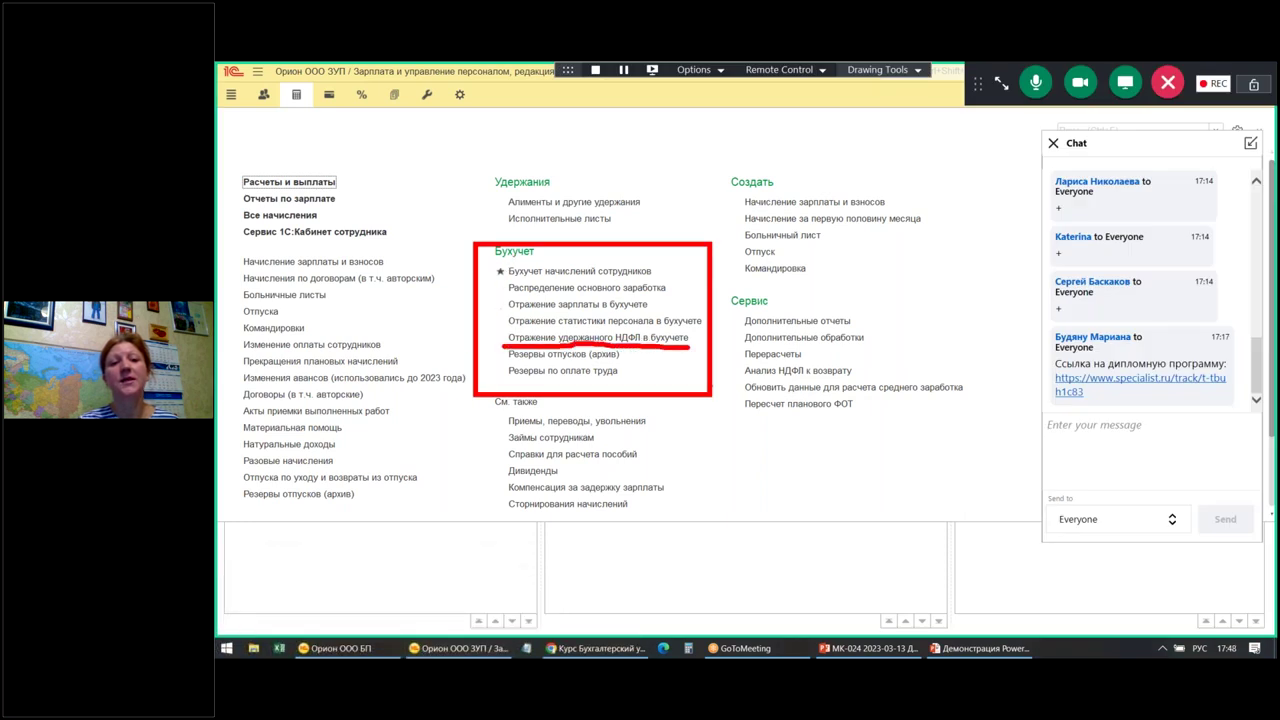
key(Escape)
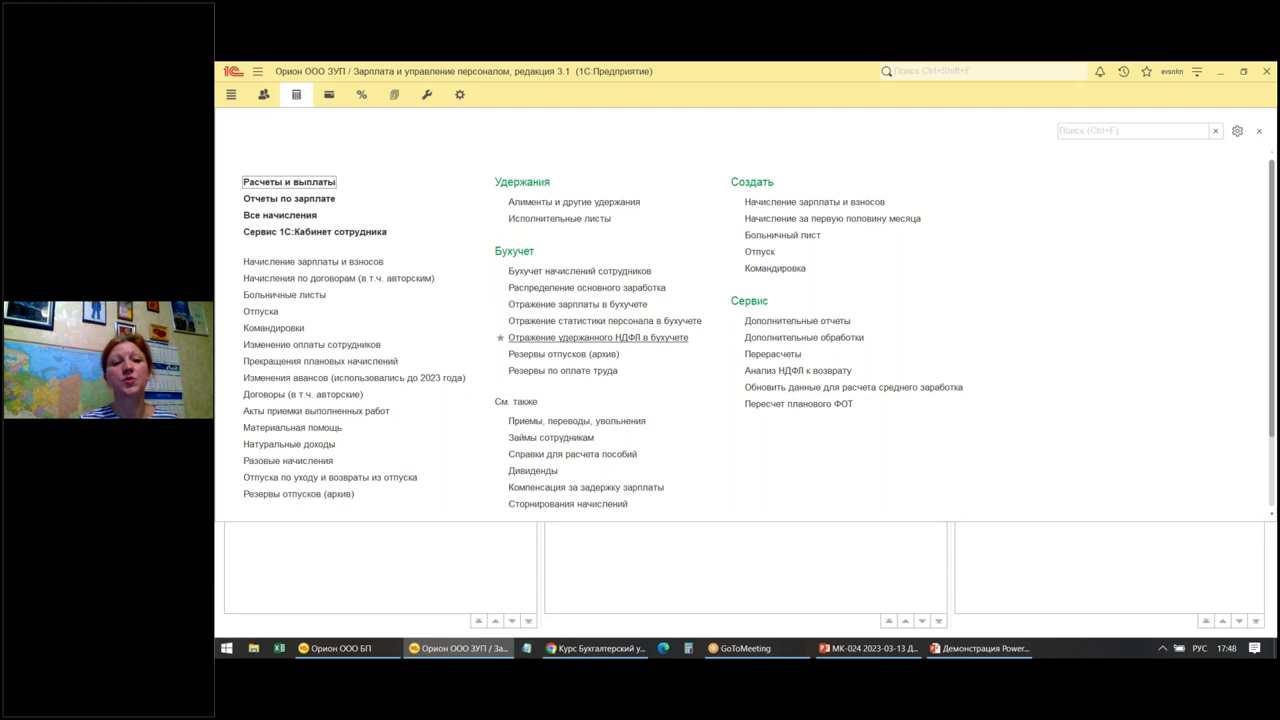
click(597, 341)
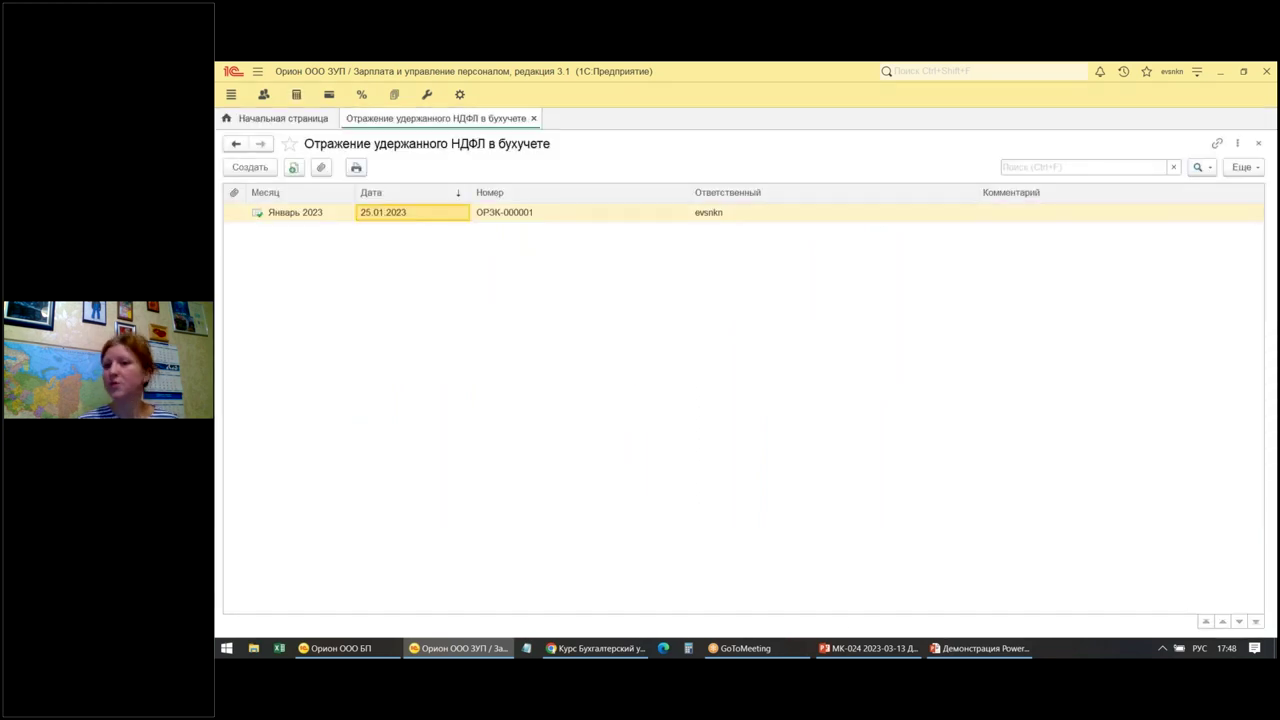
double_click(425, 216)
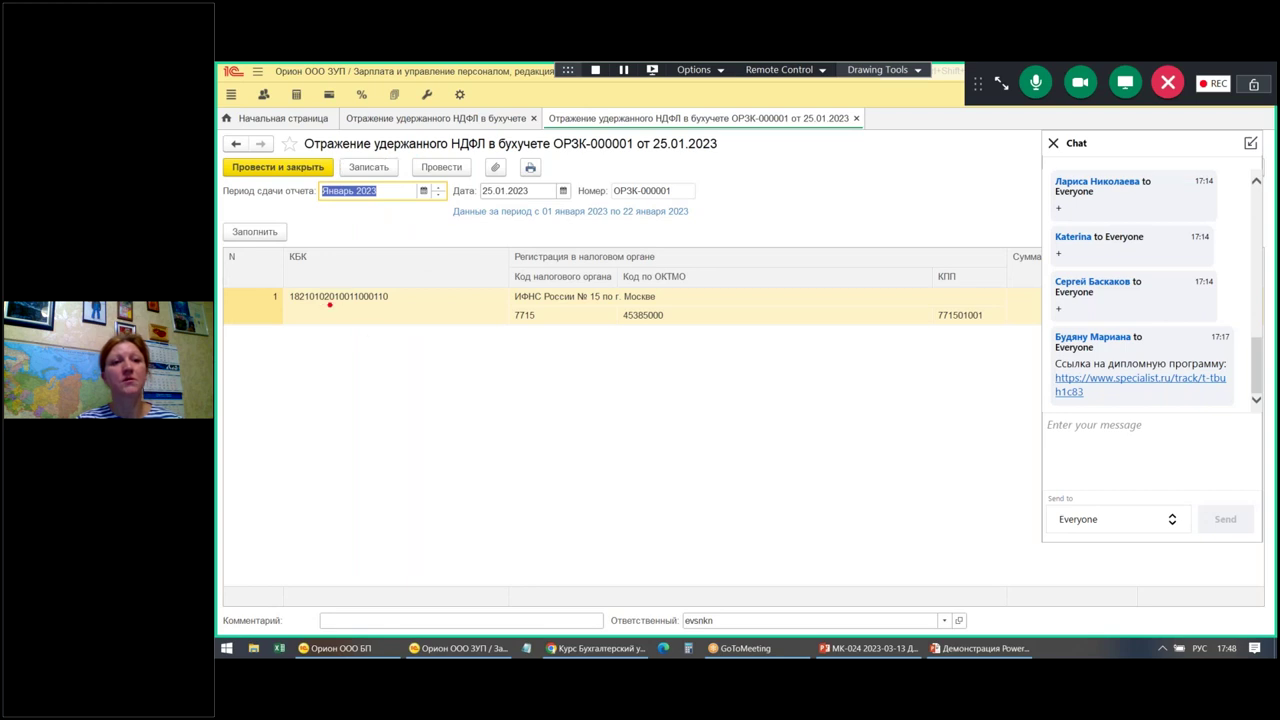
drag(217, 219, 333, 243)
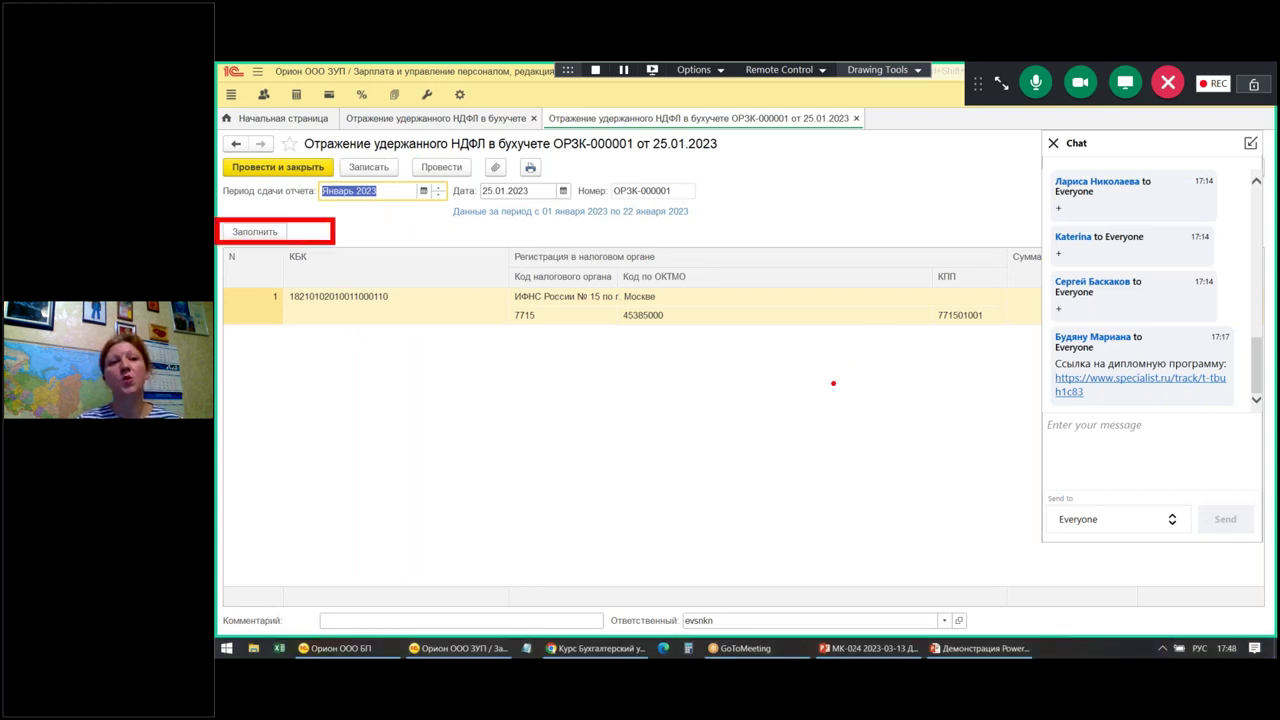
key(Escape)
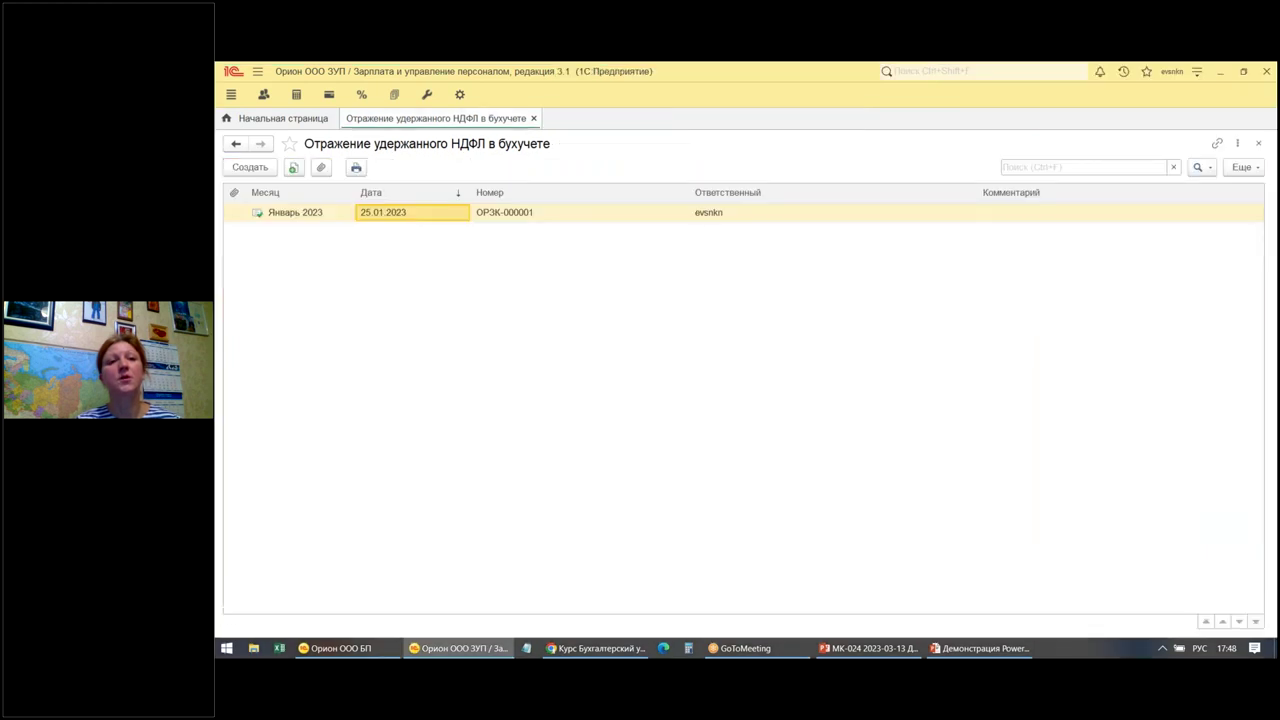
key(Escape)
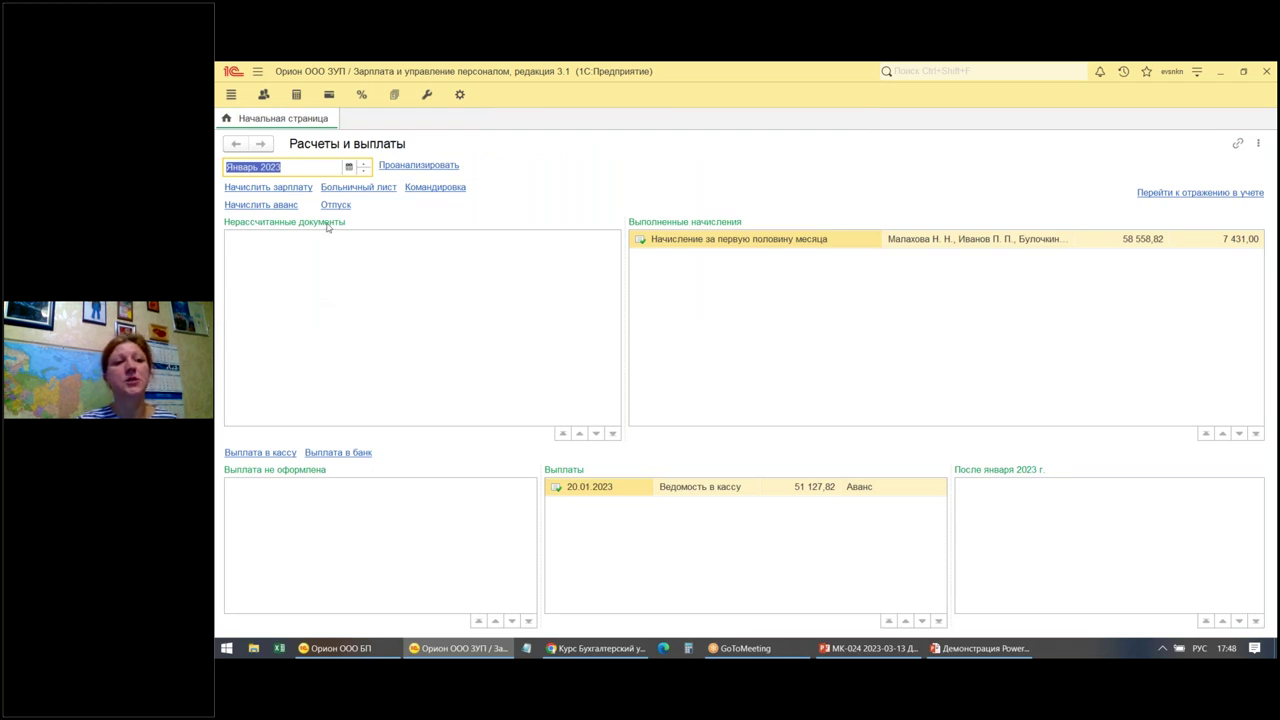
Create a salary and contributions accrual for January 2023 dated 05.02.2023, fill in the employees' accruals and post it.
click(292, 189)
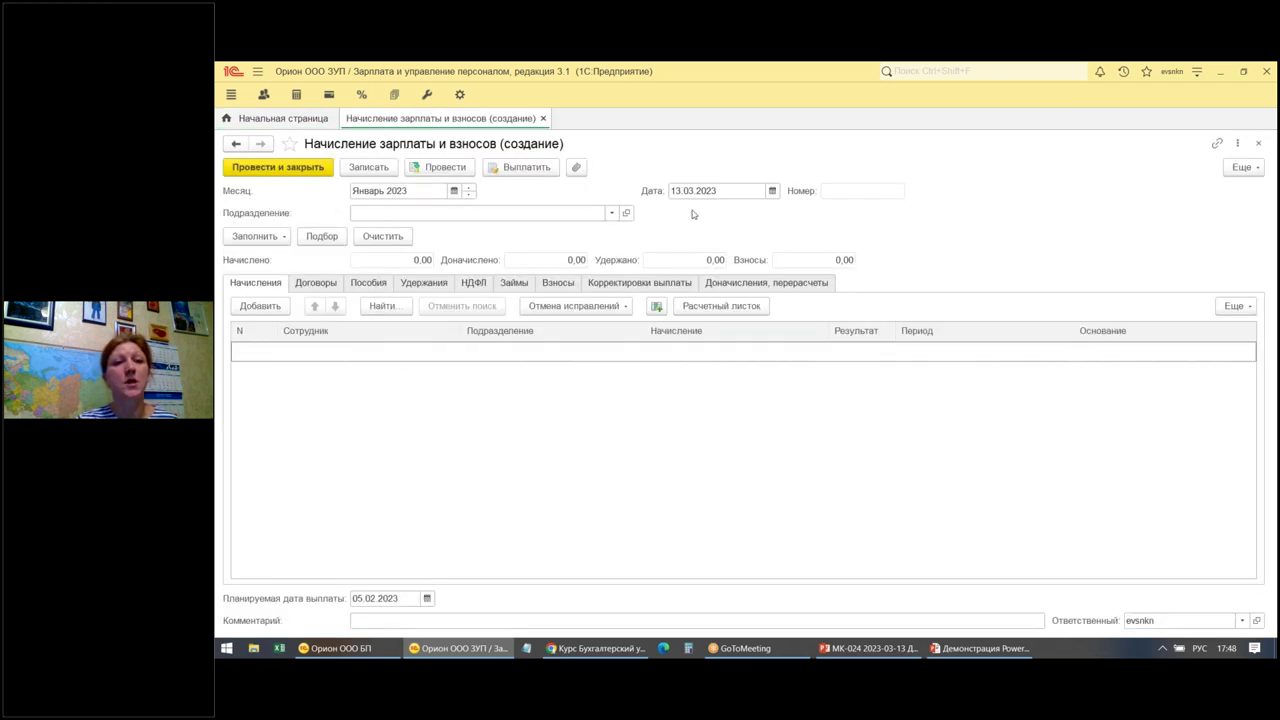
click(697, 190)
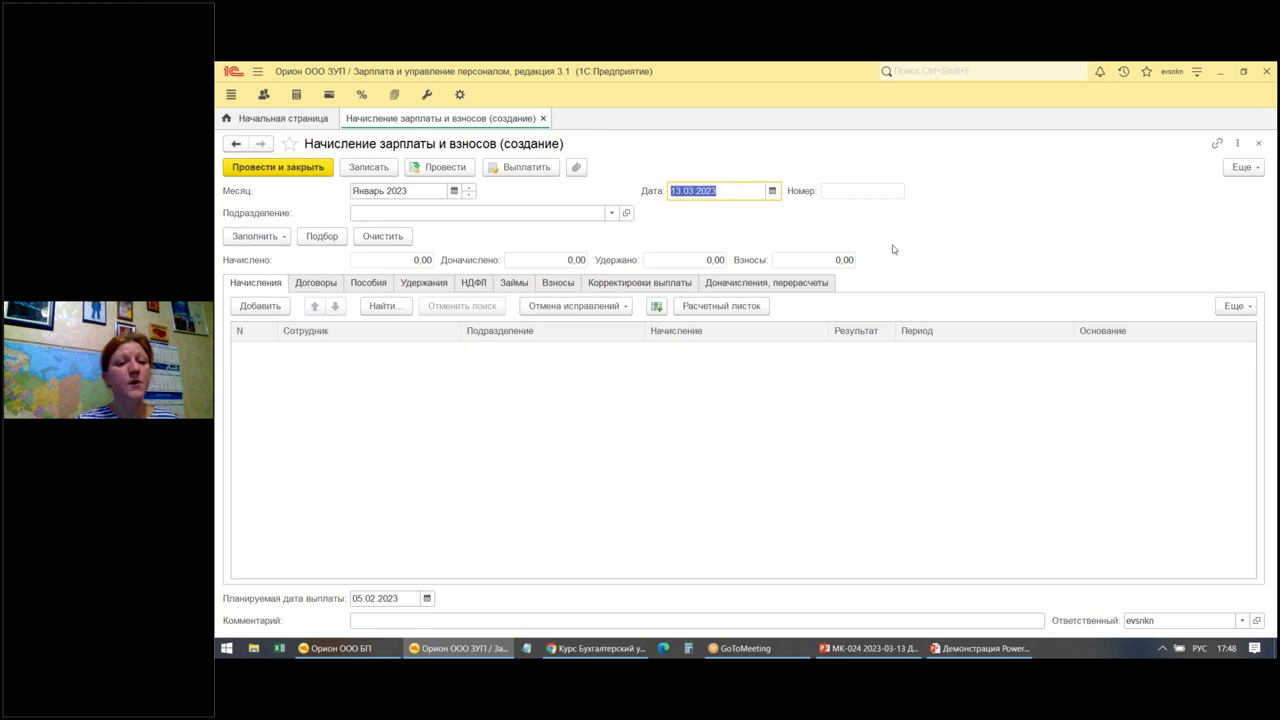
text(05022023)
key(Tab)
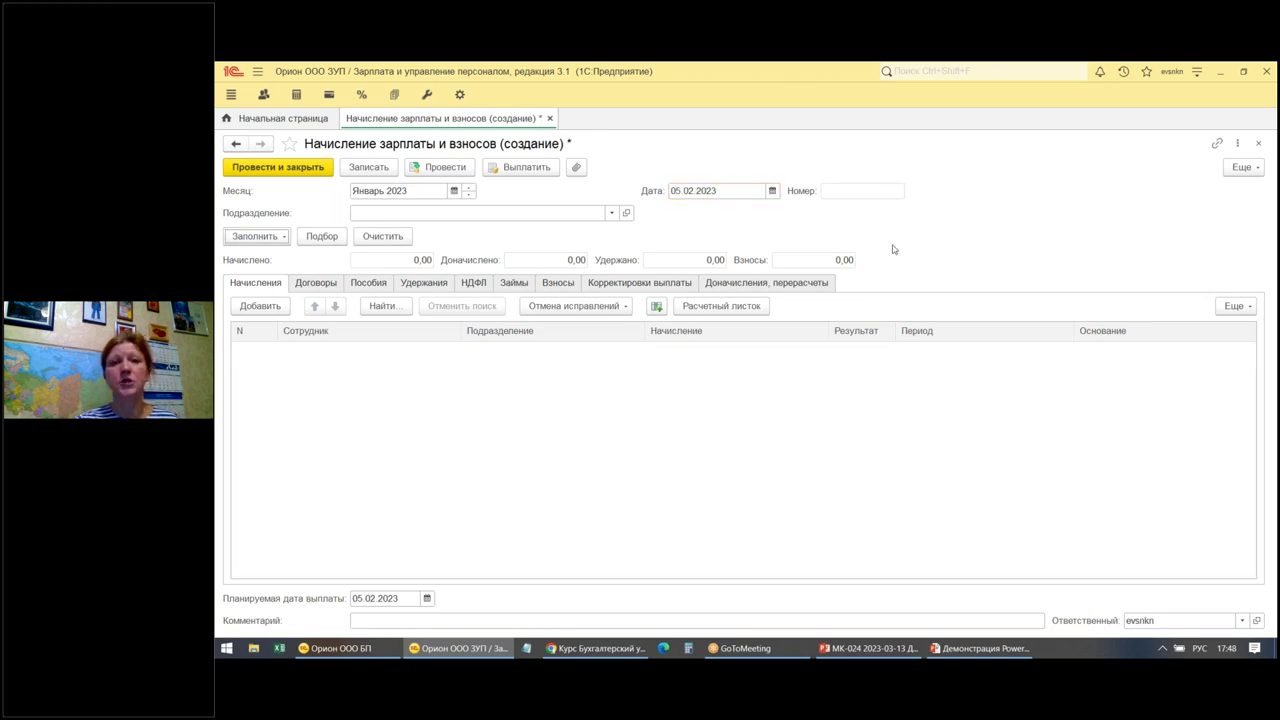
click(262, 236)
click(301, 262)
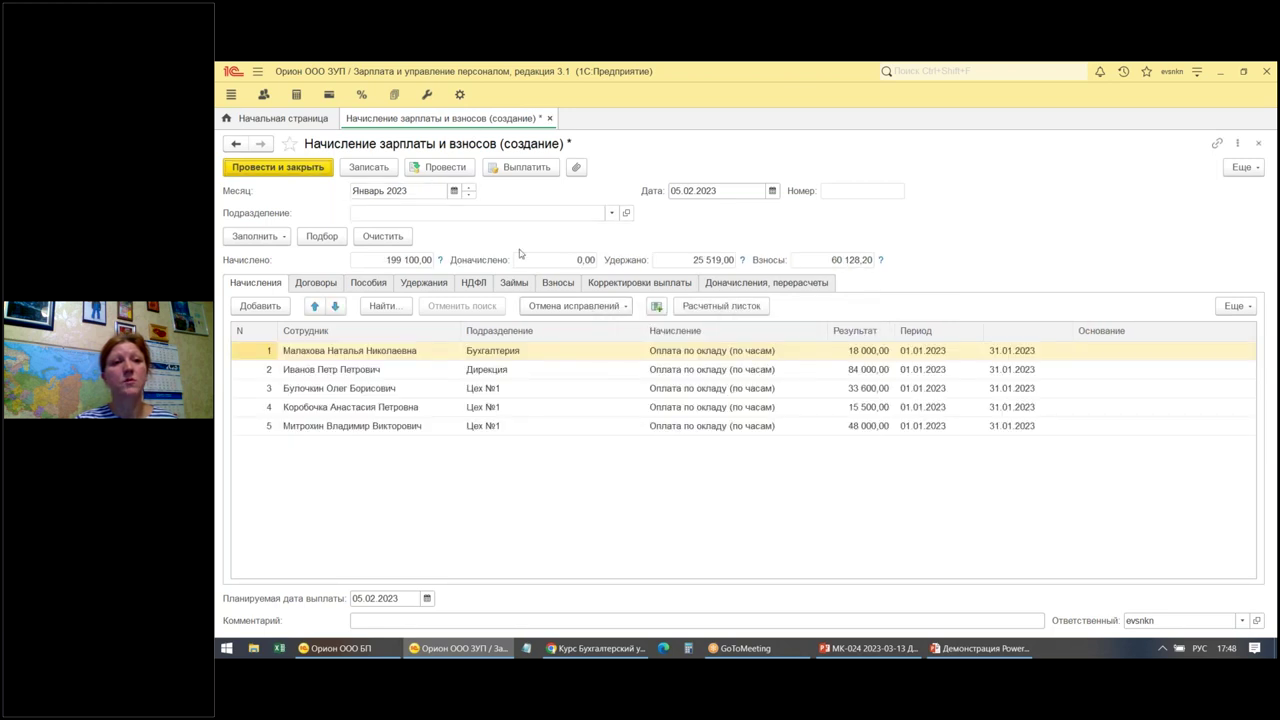
click(434, 168)
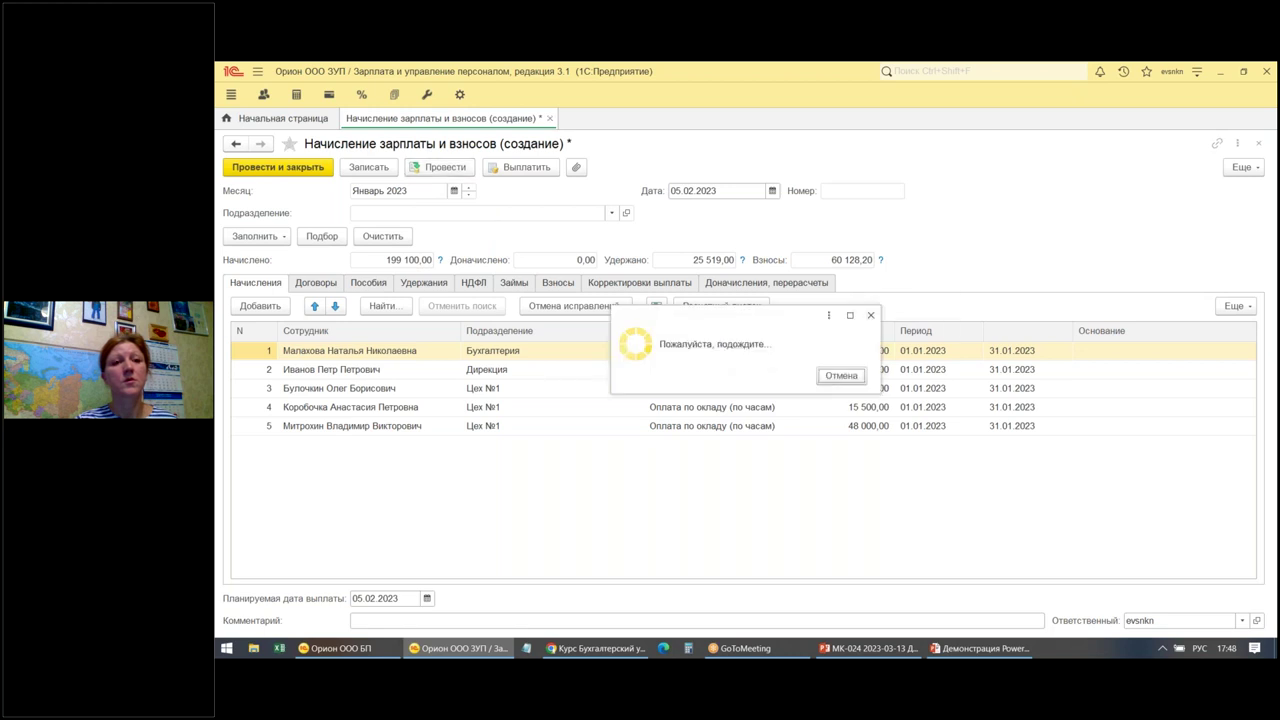
Post a single cash payout statement dated 05.02.2023 for the January salary, not split by department, and refresh the January overview.
click(525, 168)
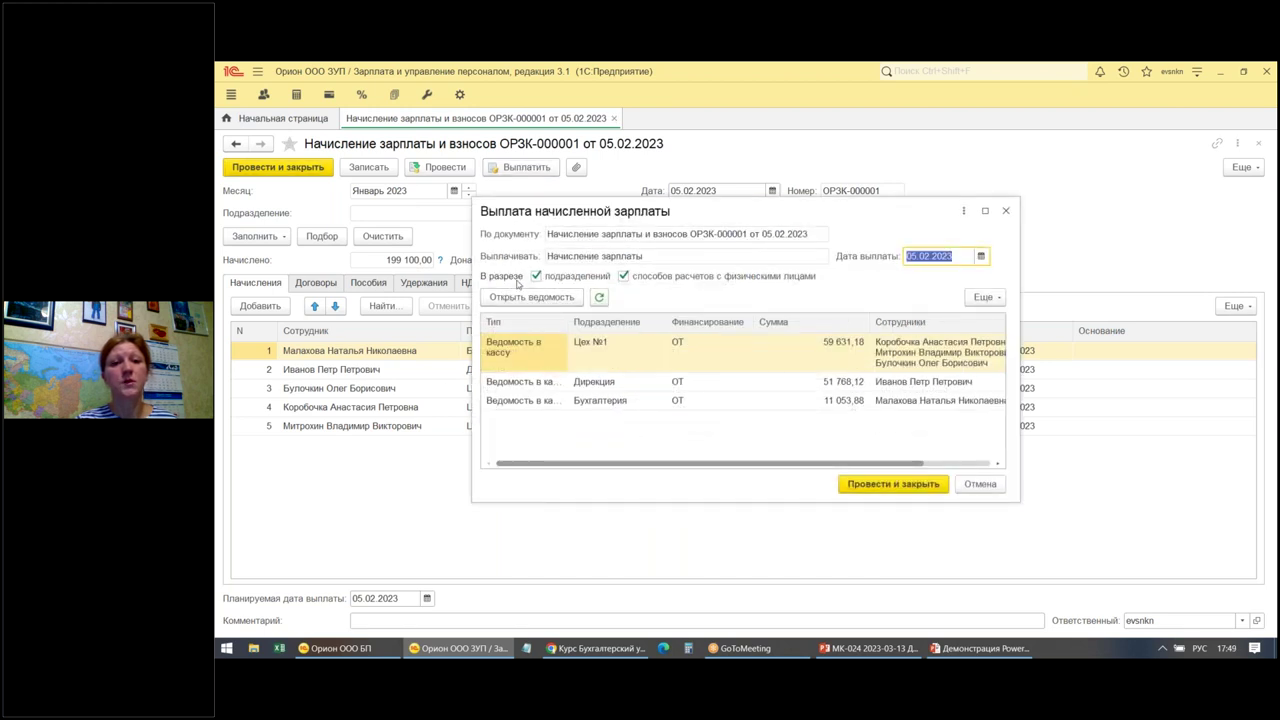
click(536, 277)
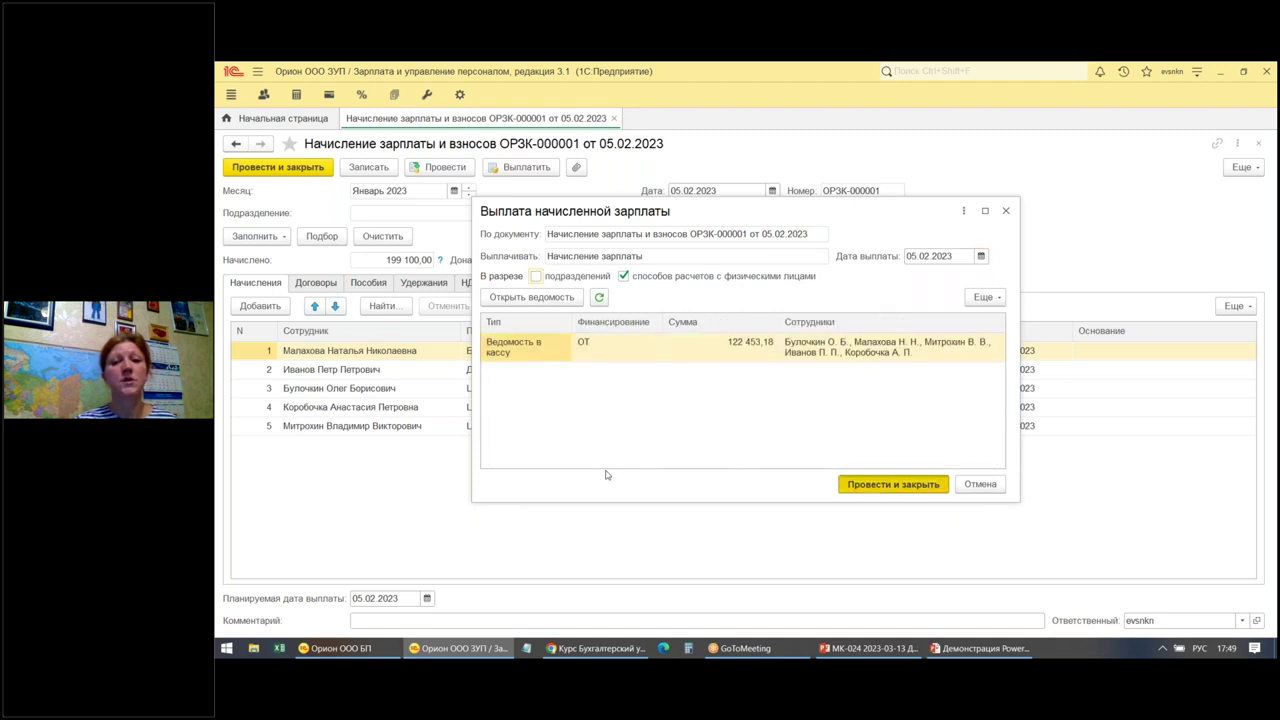
key(Escape)
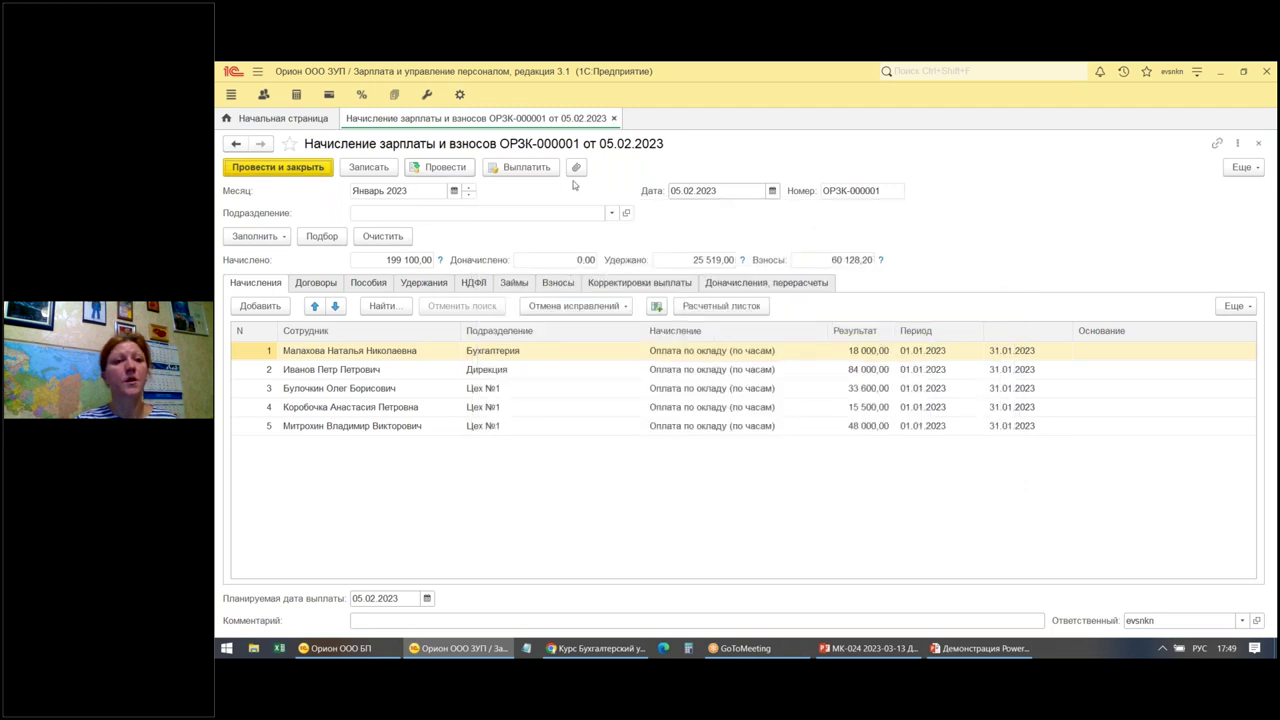
click(614, 118)
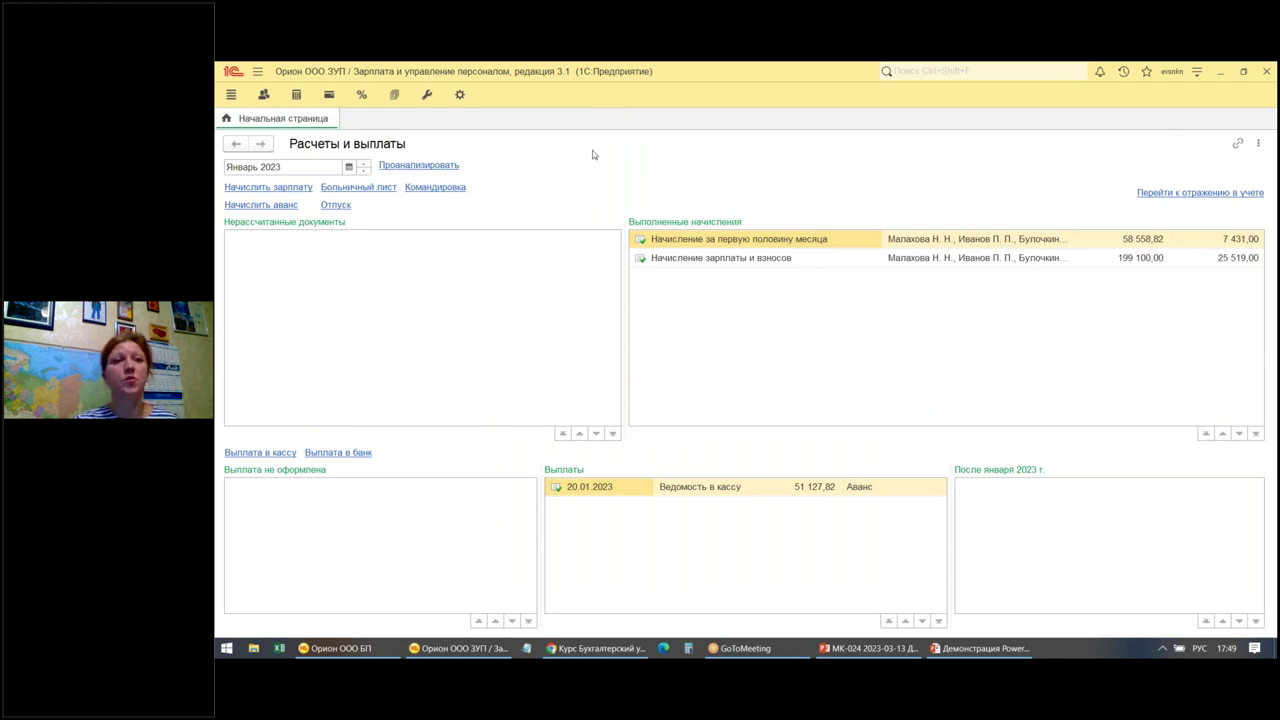
click(364, 170)
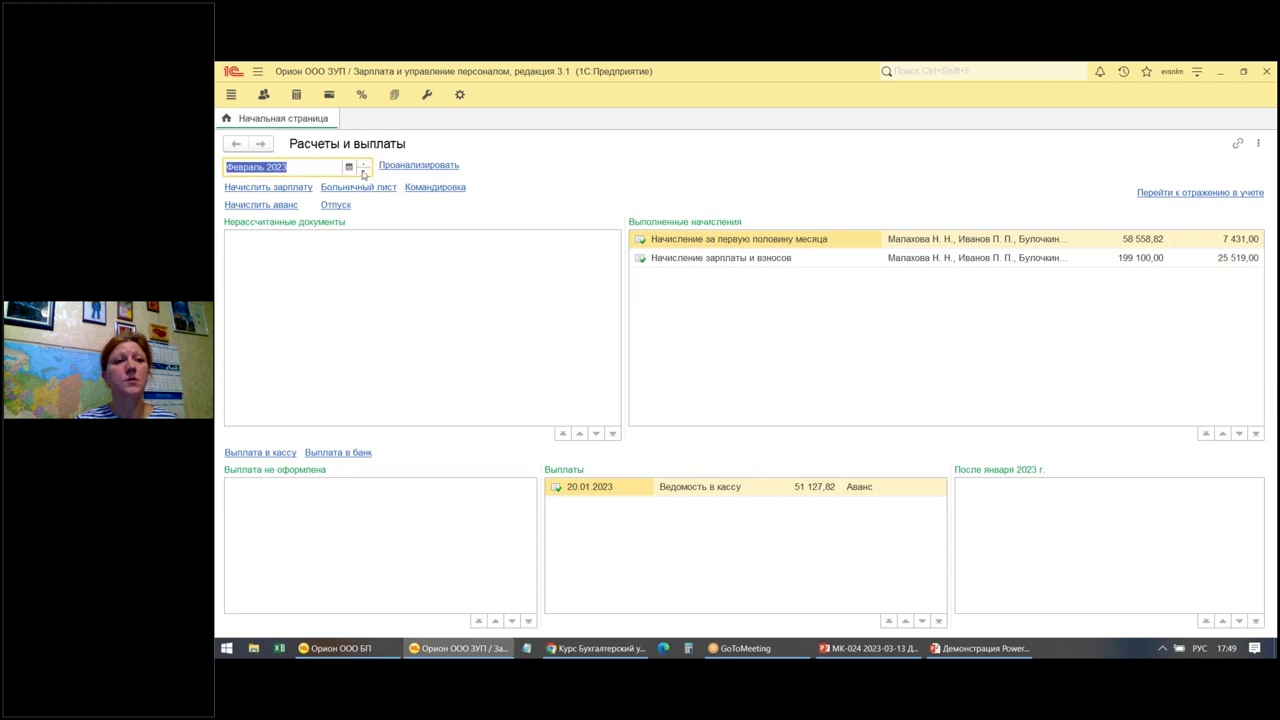
click(365, 172)
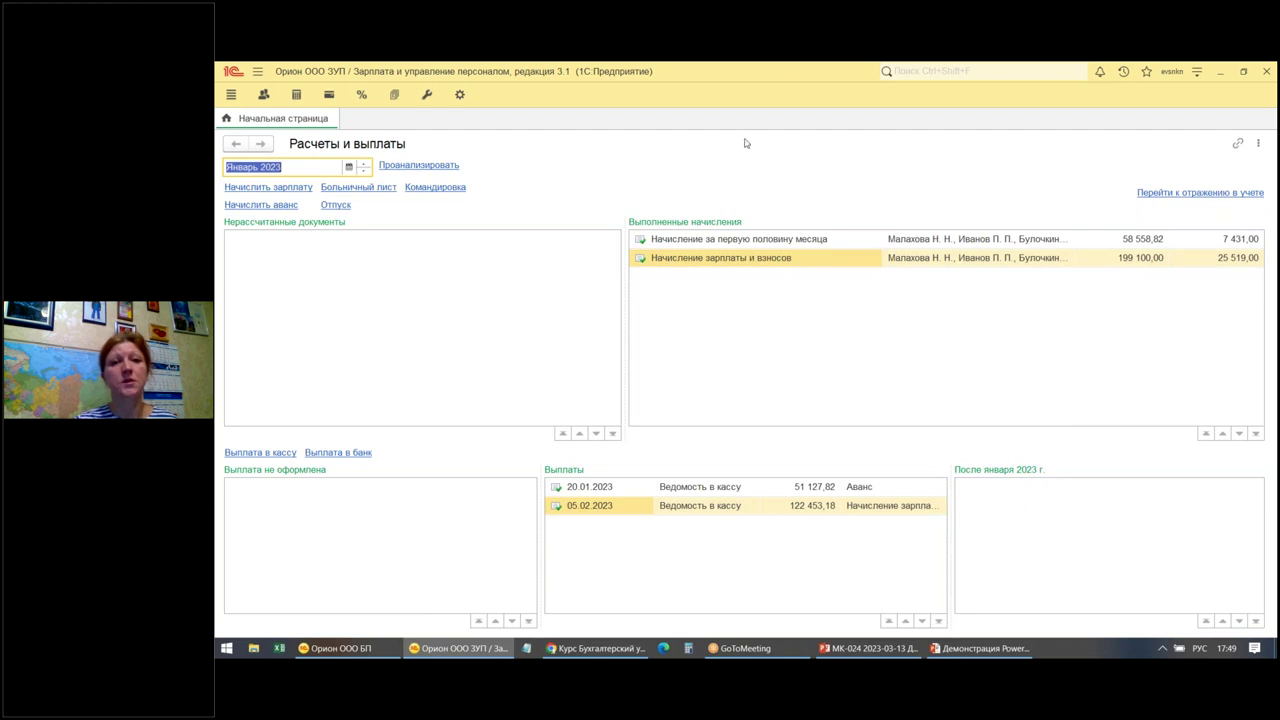
Create, fill and post the document reflecting January 2023 salary in accounting, dated 31.01.2023.
click(1183, 193)
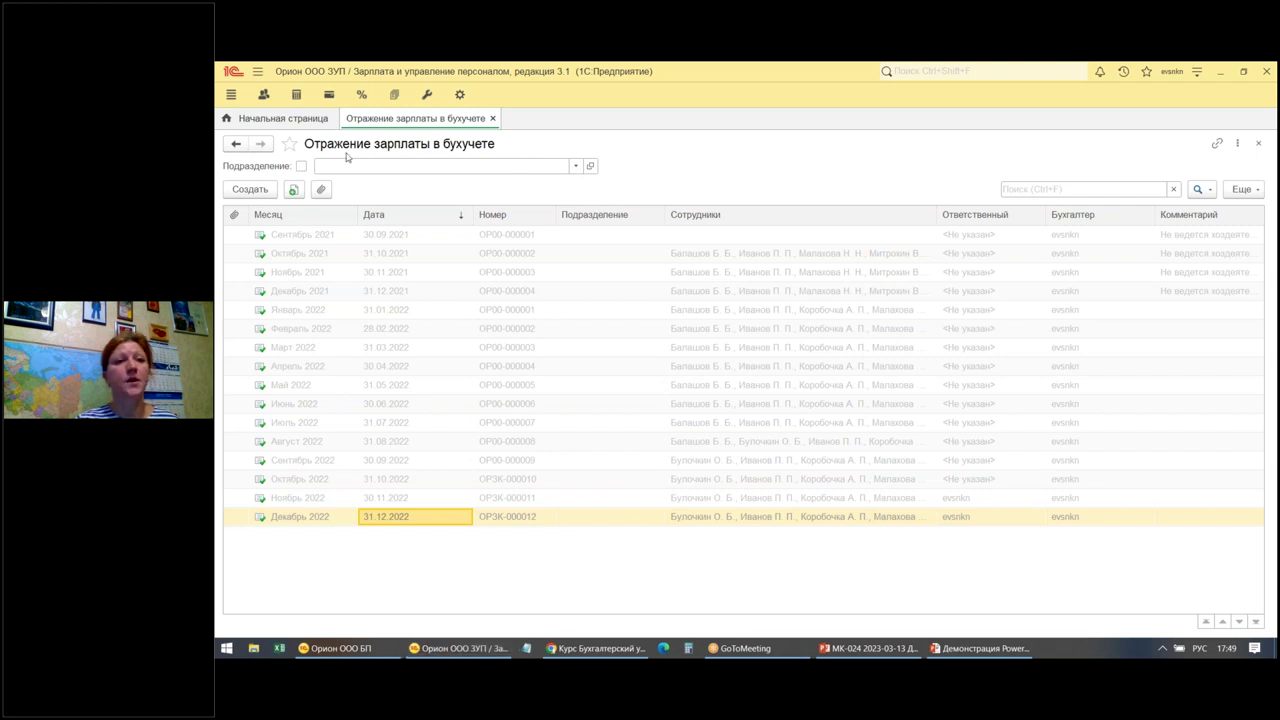
click(250, 189)
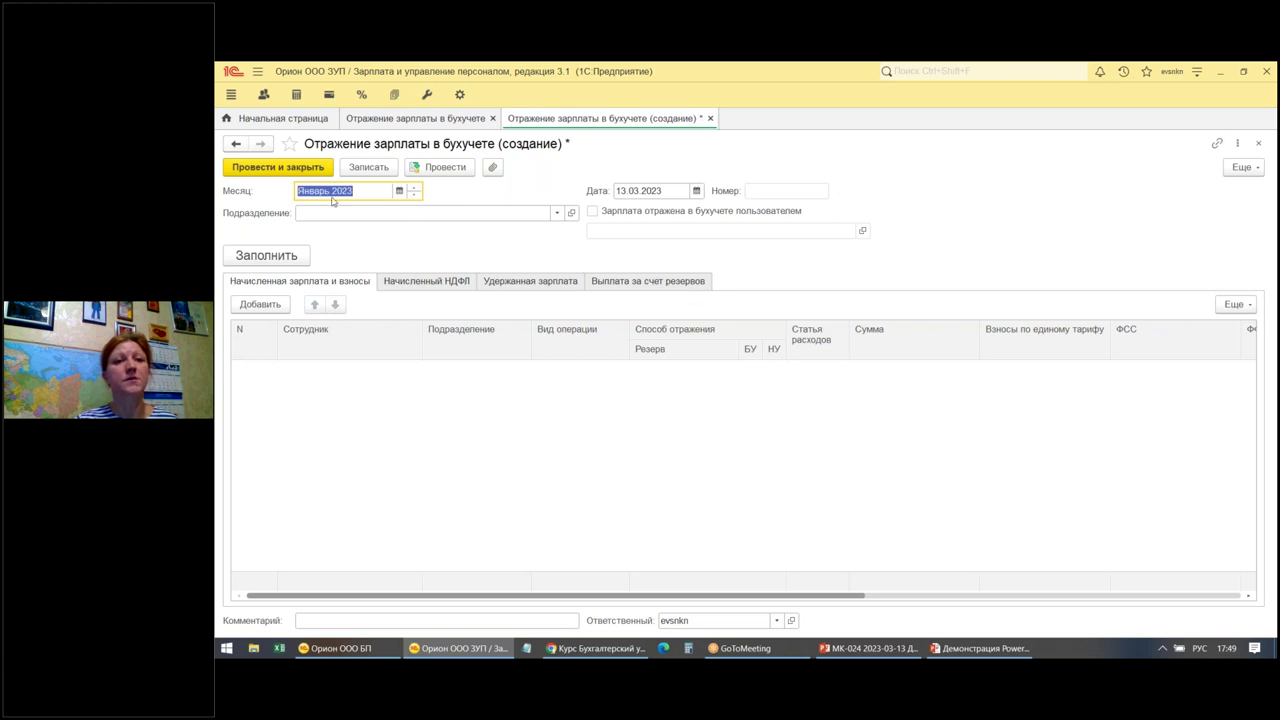
double_click(624, 191)
text(31012023)
key(Return)
key(Tab)
key(Return)
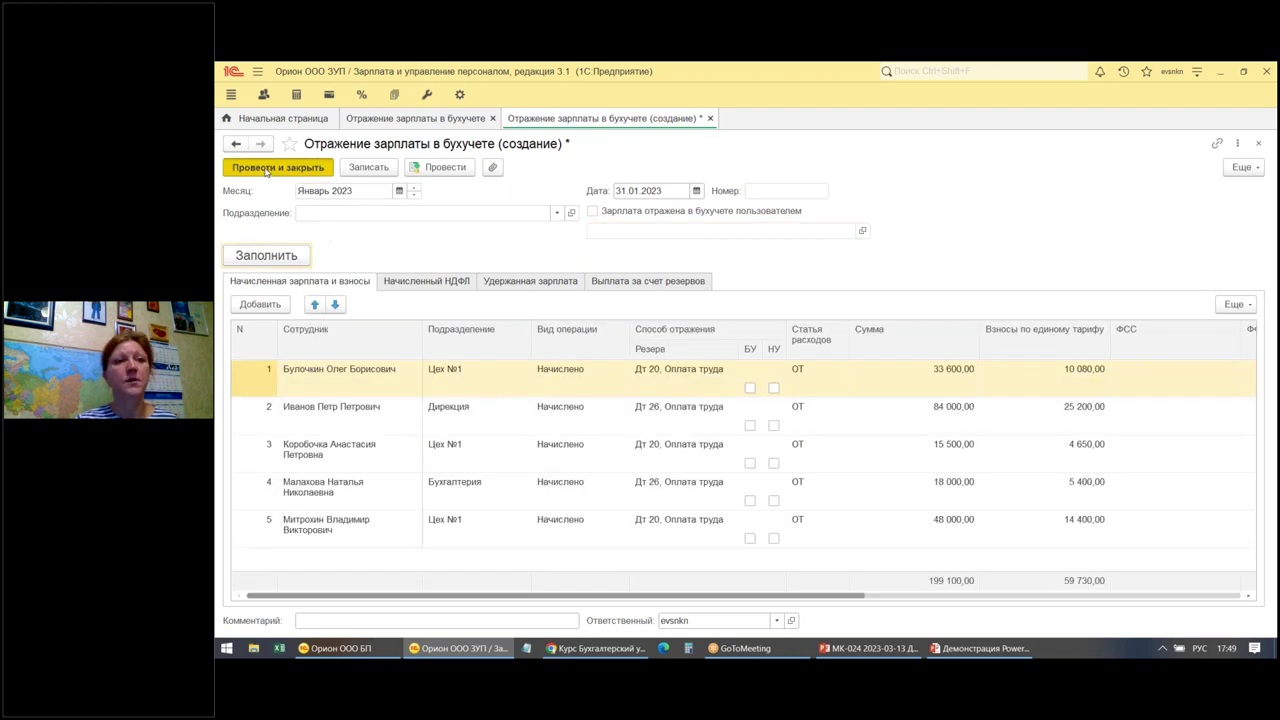
key(ctrl+Return)
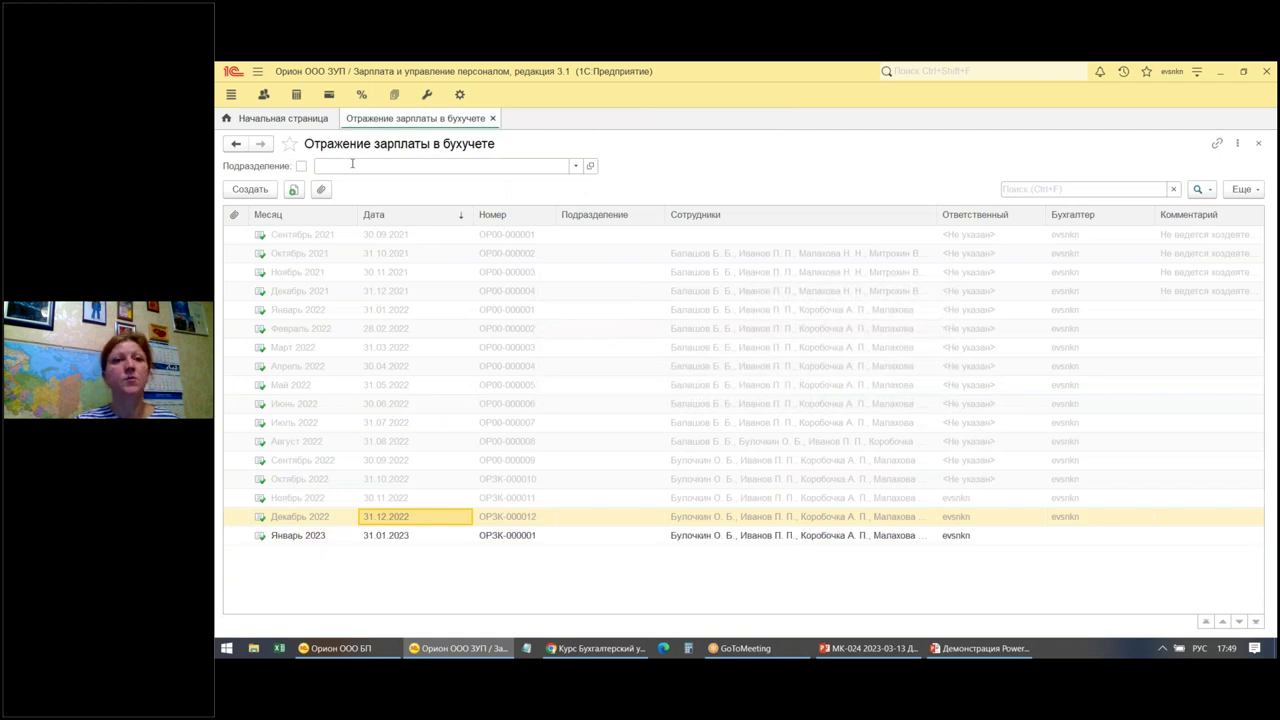
click(492, 118)
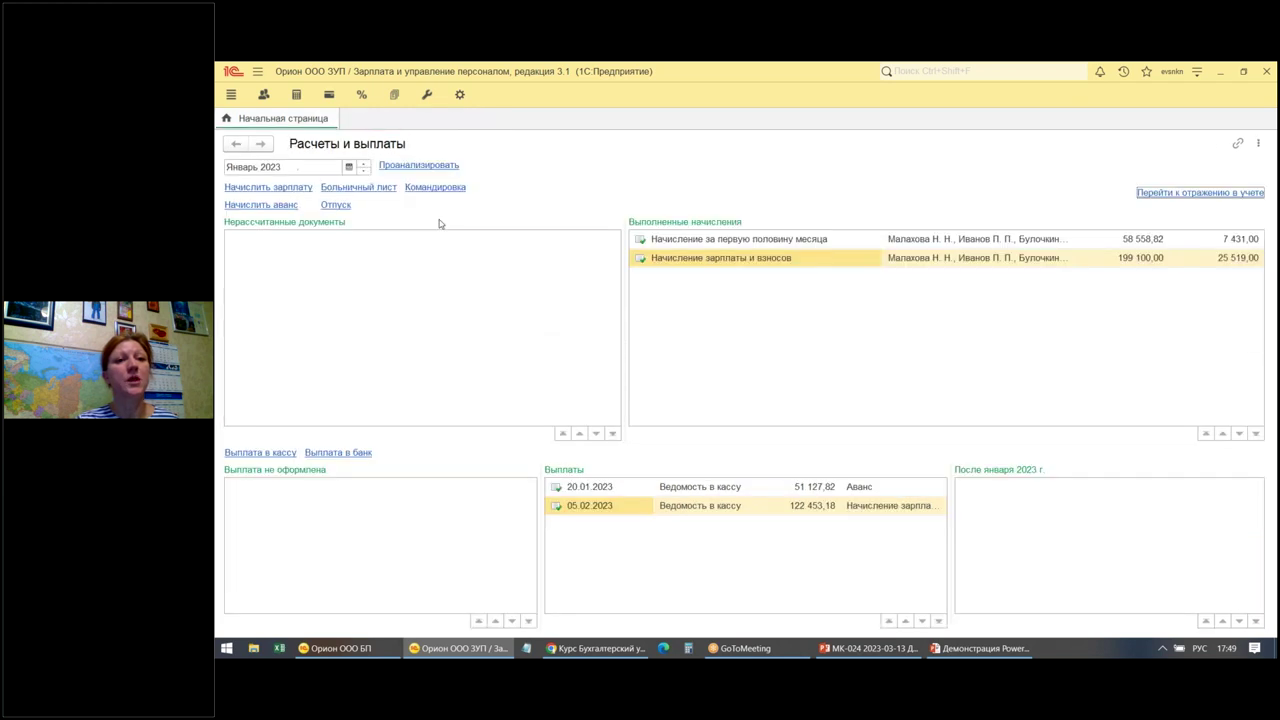
Create, fill and post the first-half accrual (advance) for February 2023, dated 20.02.2023.
click(364, 162)
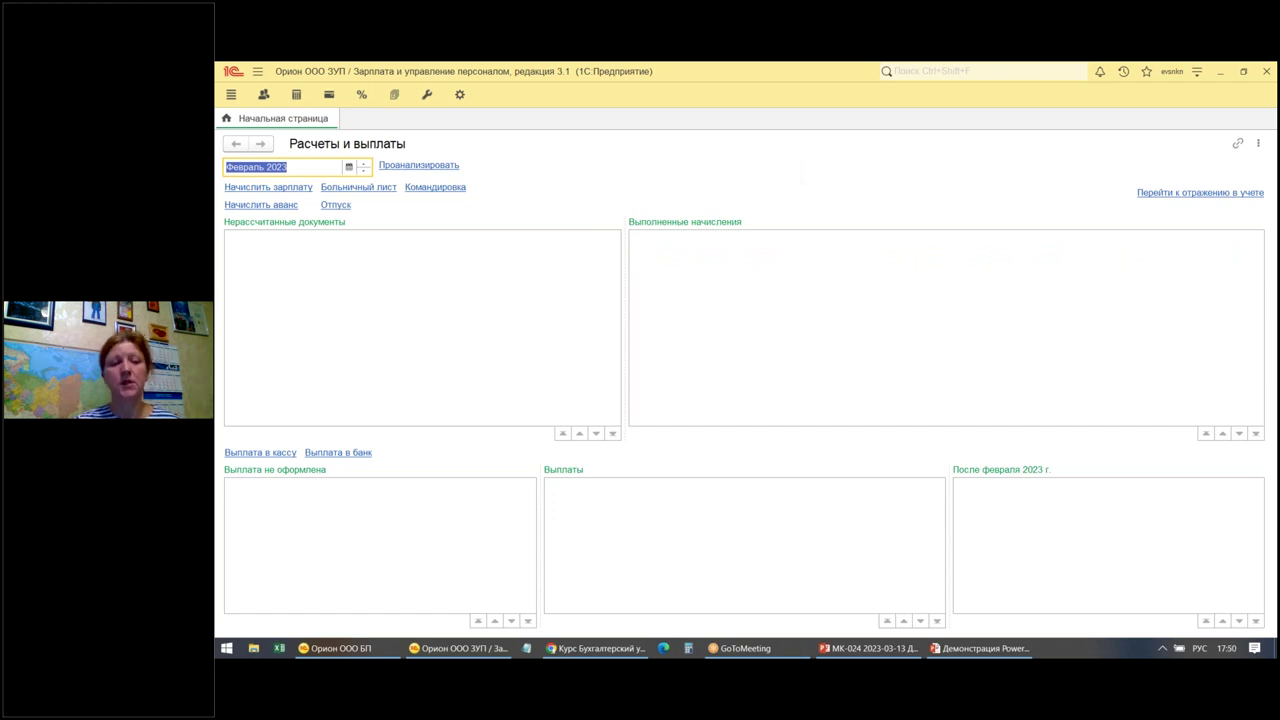
click(279, 205)
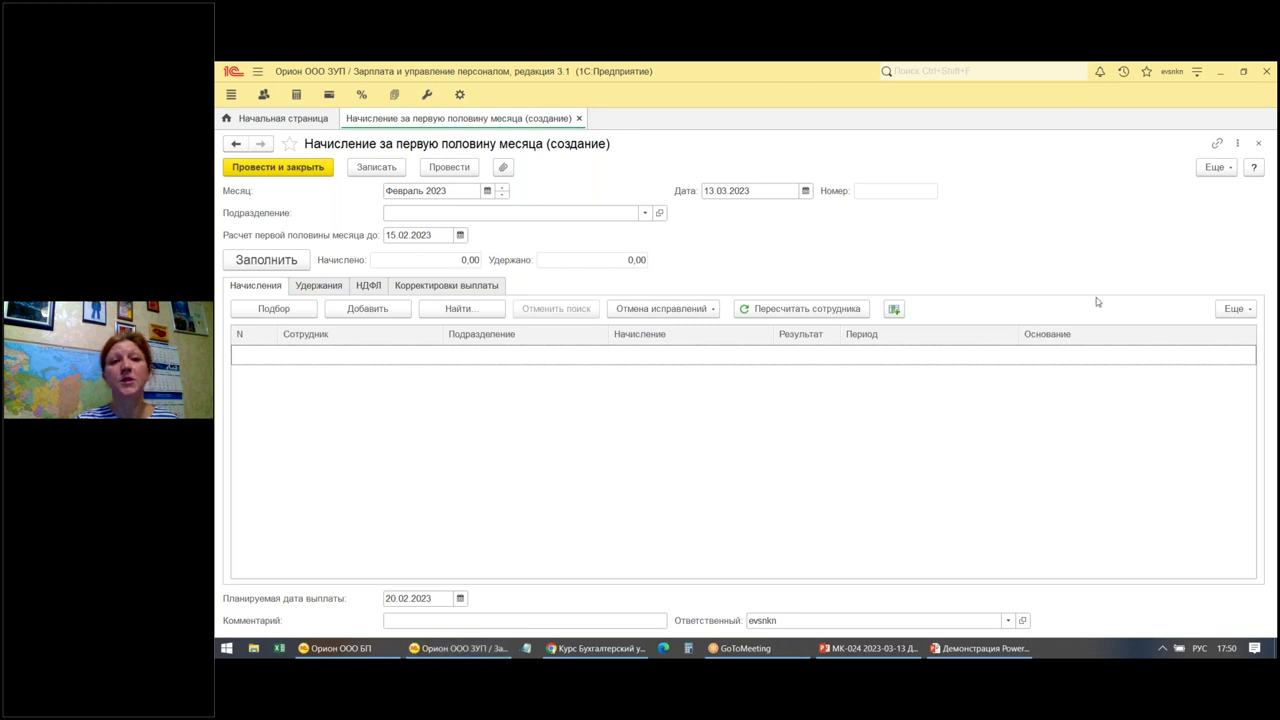
click(740, 190)
text(20022023)
key(Tab)
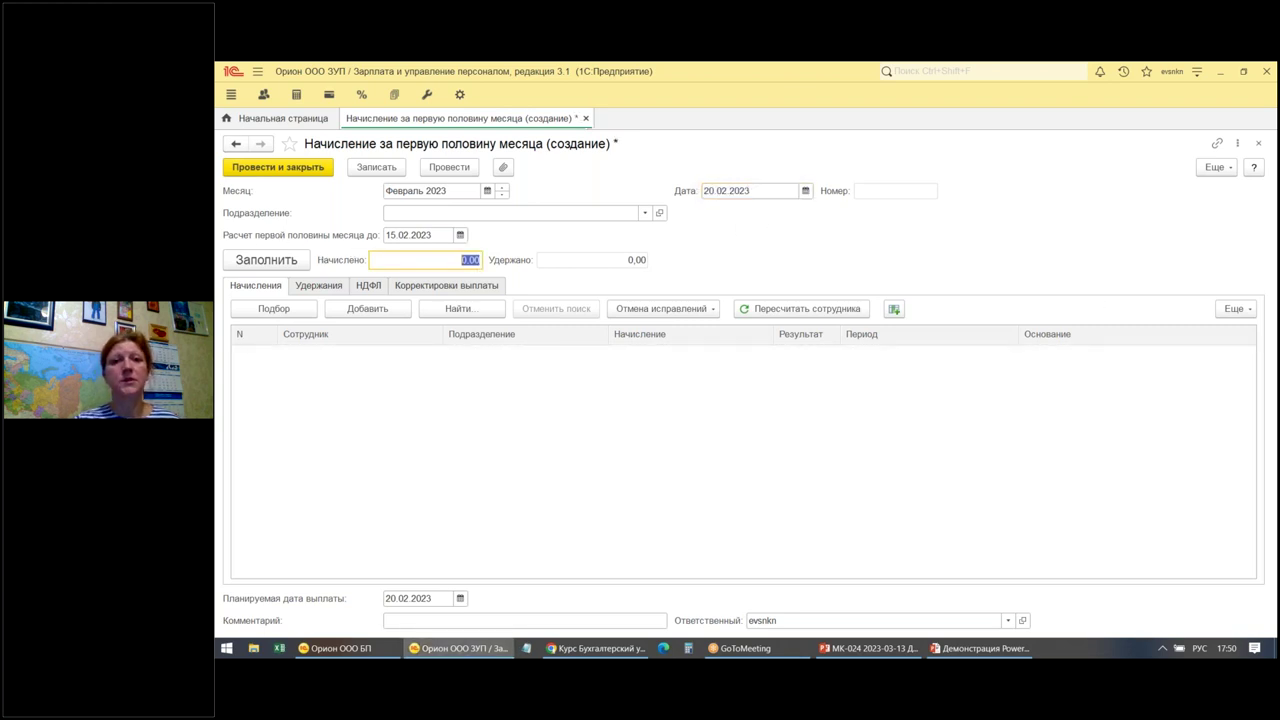
click(272, 262)
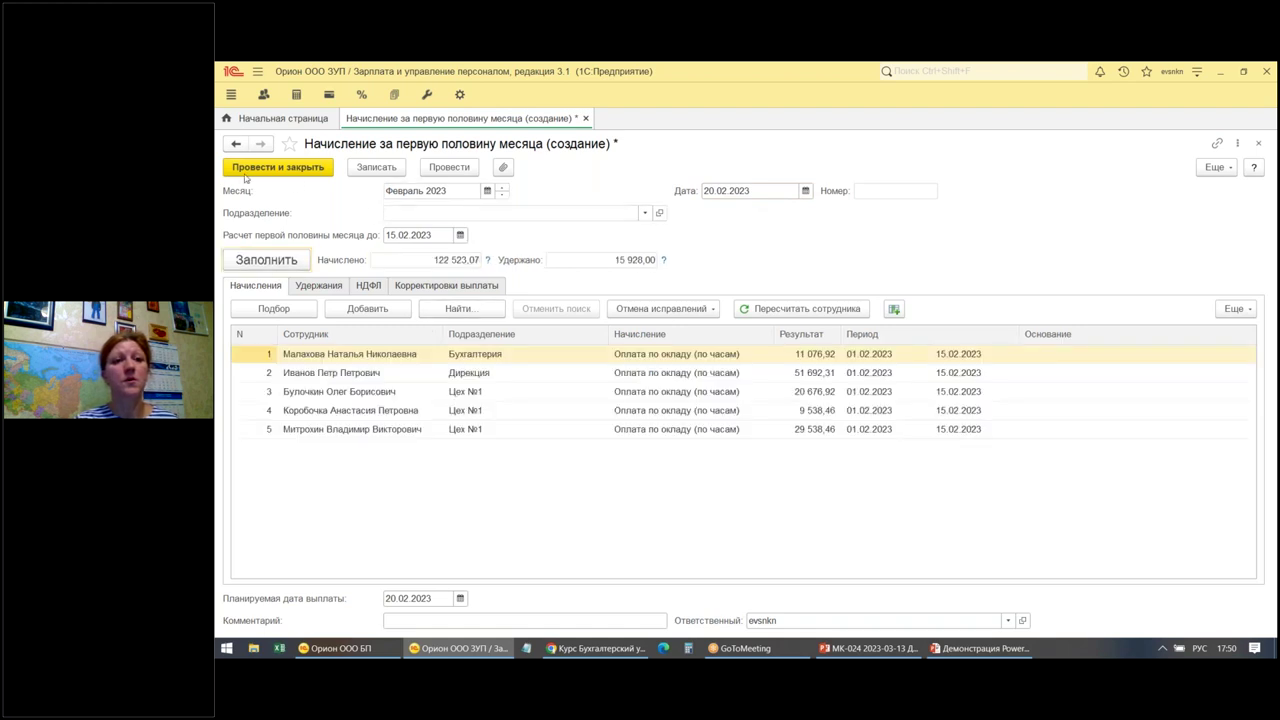
key(ctrl+Return)
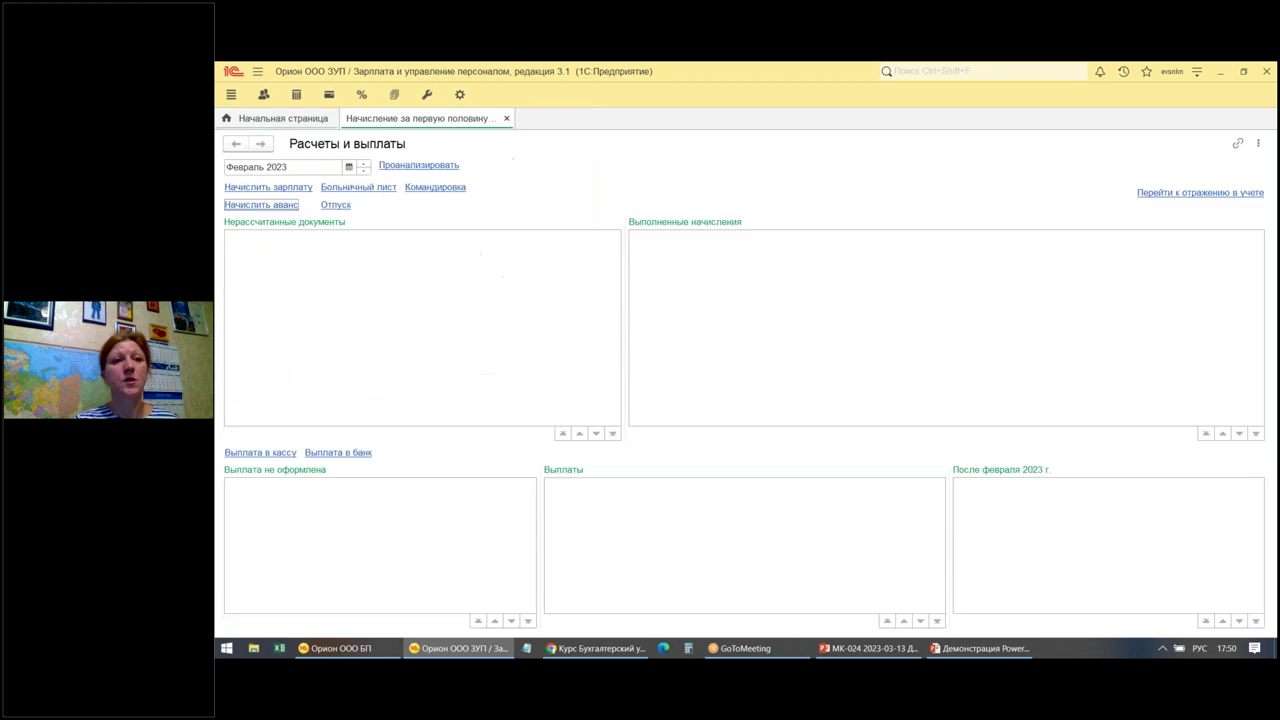
Create a cash payout statement for the February 2023 advance (Аванс) dated 20.02.2023, fill in the employees and post it.
right_click(668, 521)
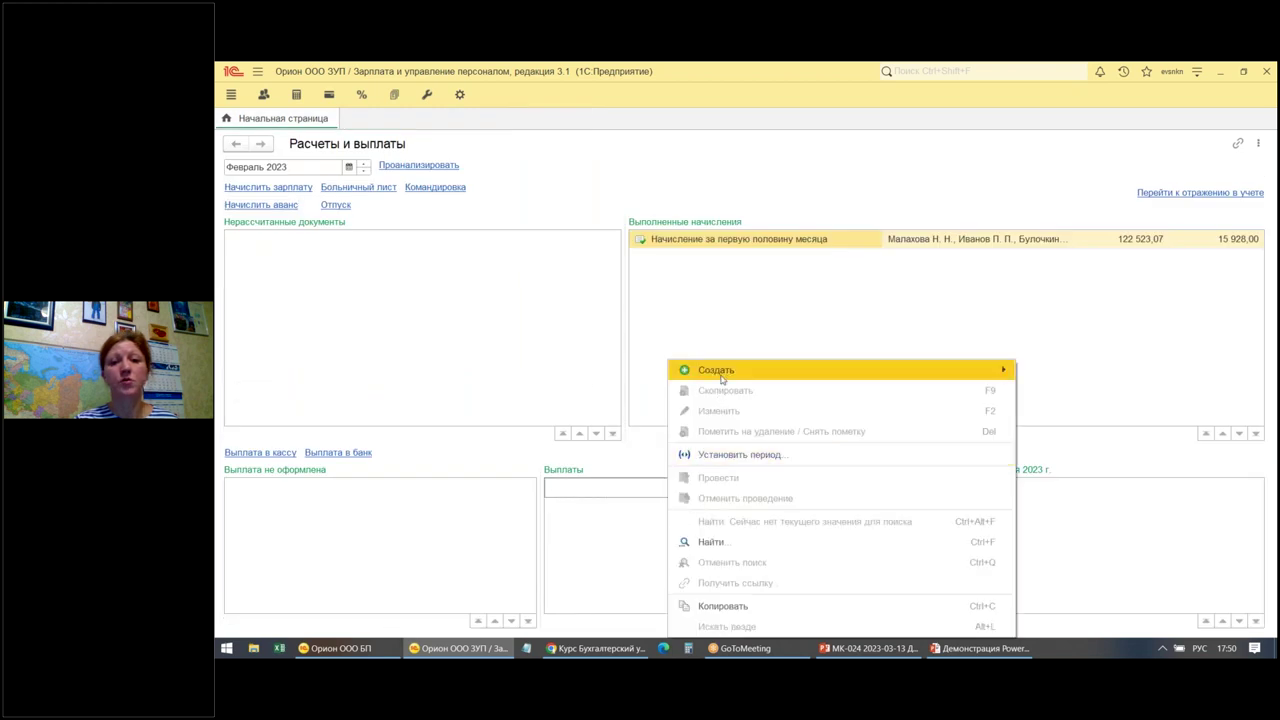
mouse_move(720, 378)
click(1141, 399)
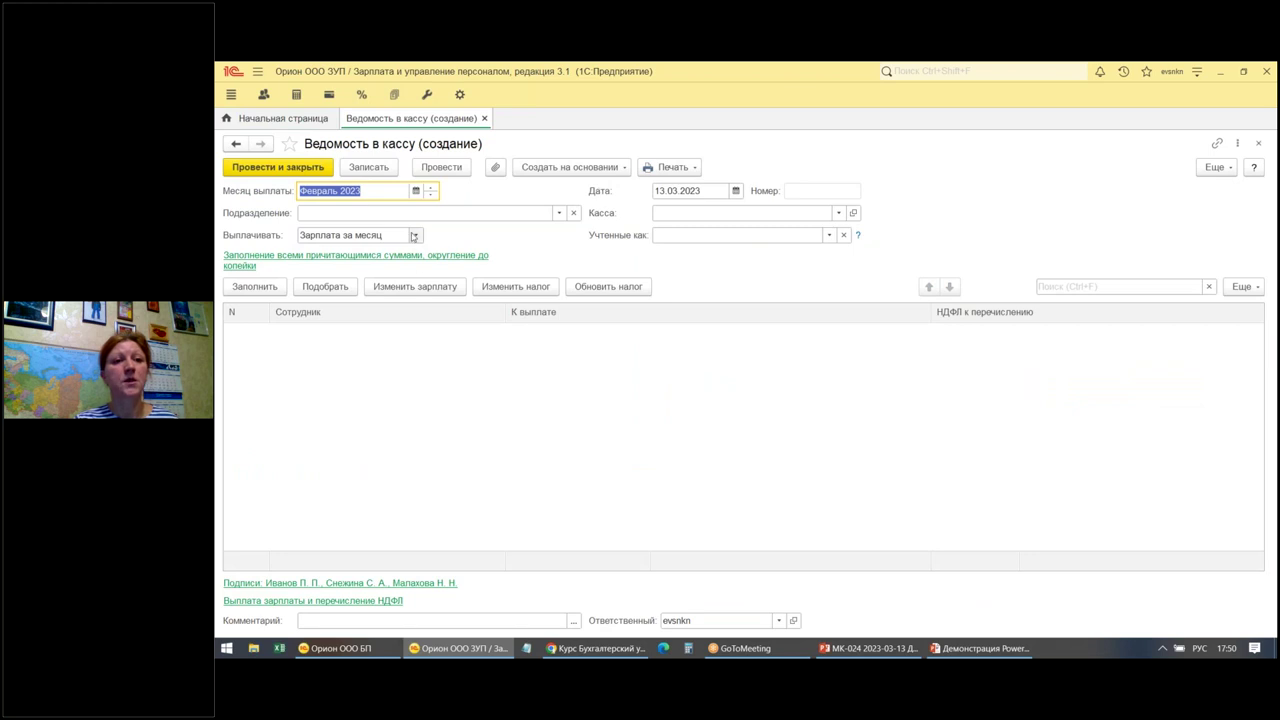
click(415, 234)
click(330, 310)
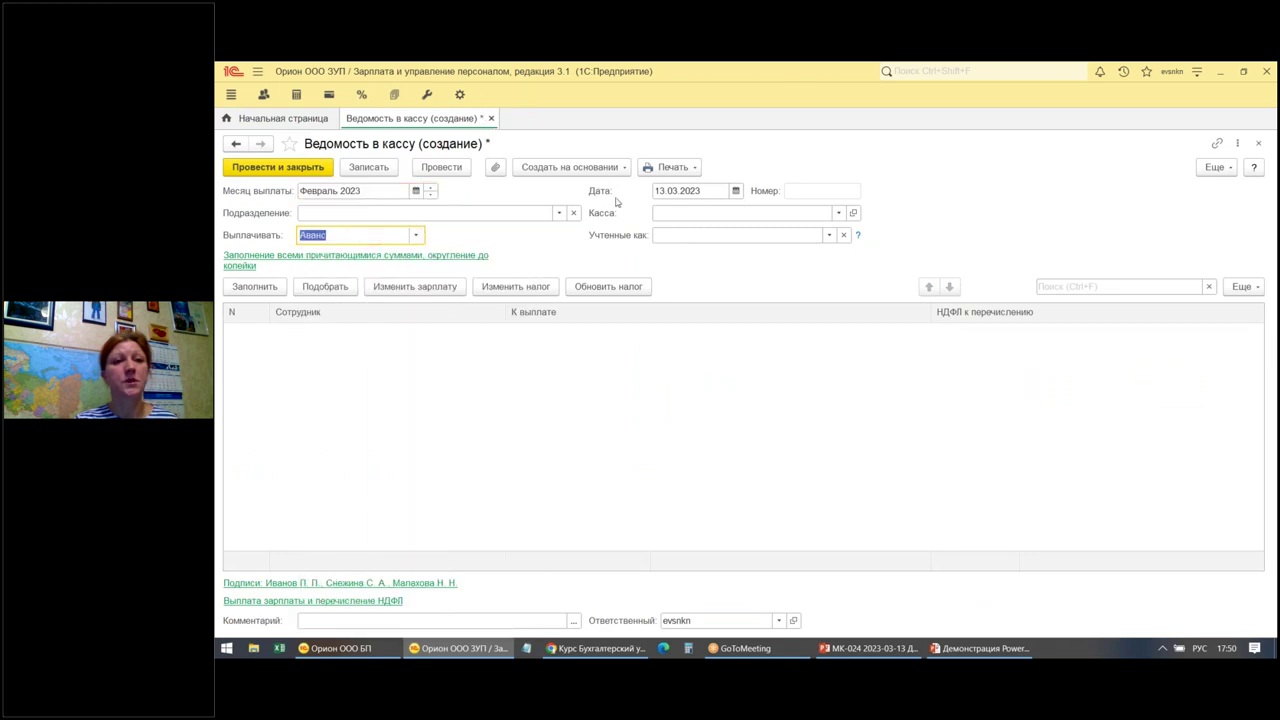
click(698, 190)
text(20022023)
key(Tab)
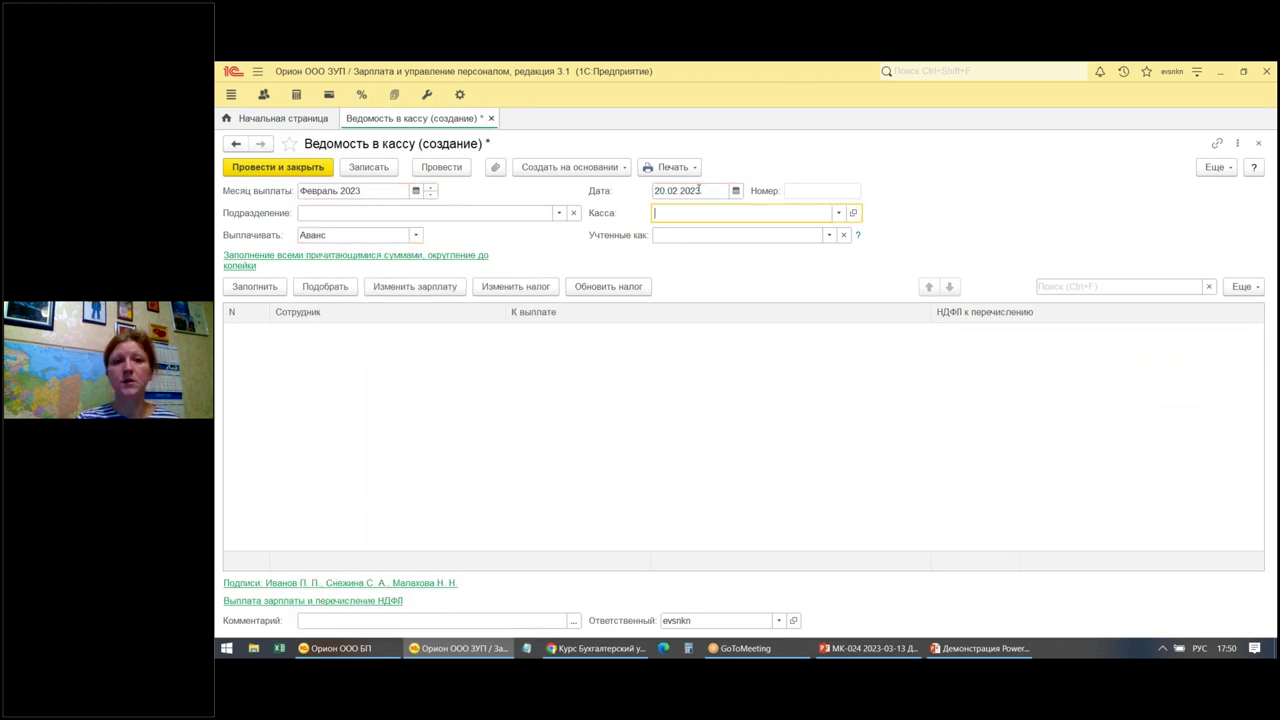
click(262, 289)
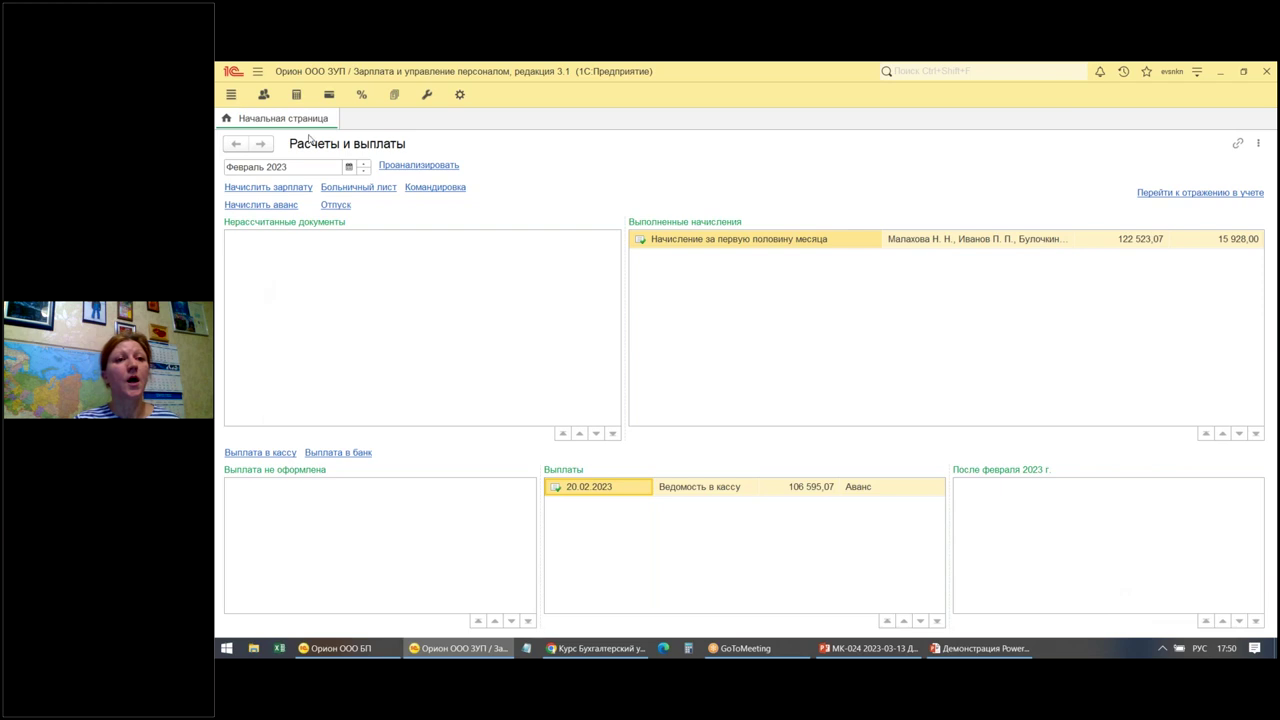
Create a document reflecting withheld НДФЛ in accounting for February 2023, dated 25.02.2023, fill it and post it.
click(296, 94)
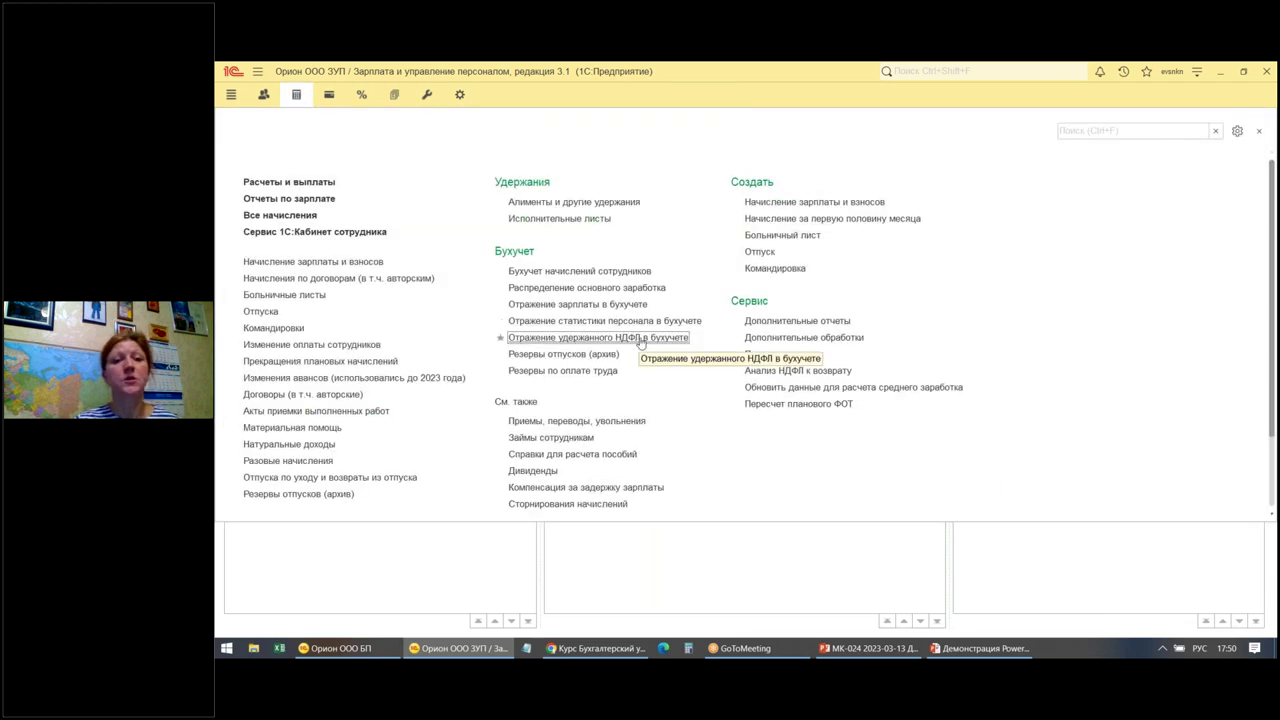
click(641, 342)
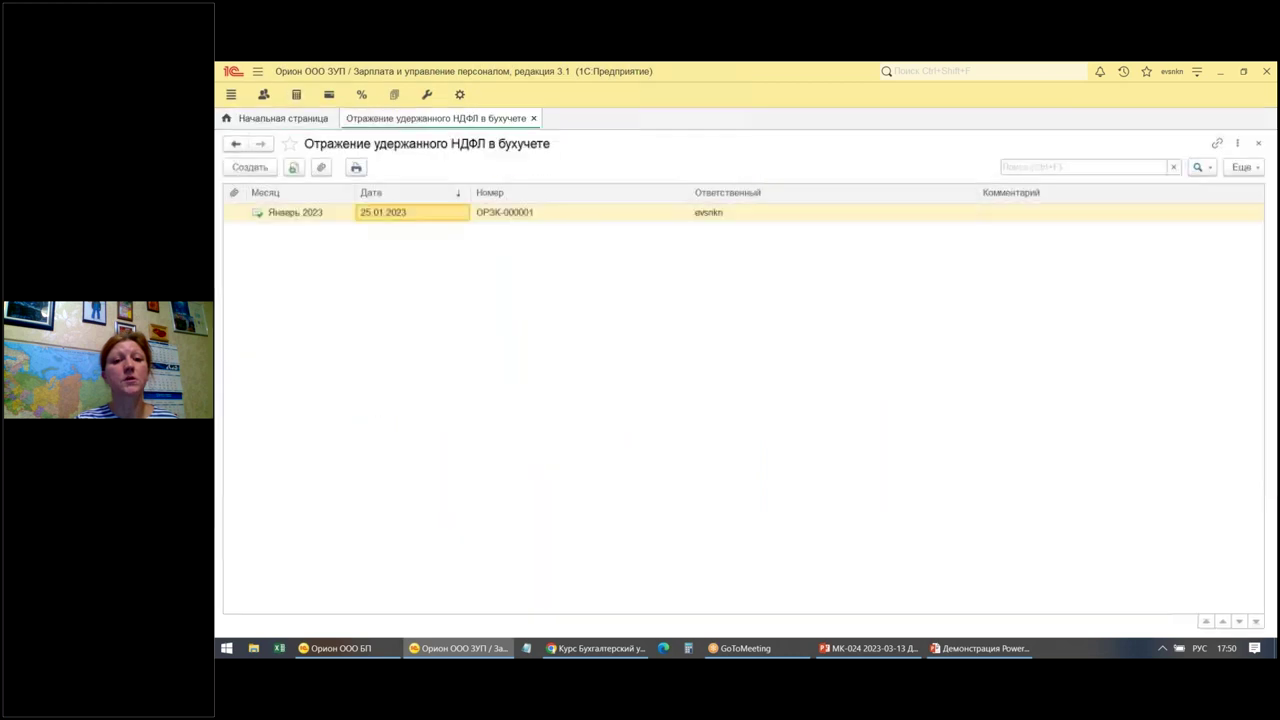
click(250, 168)
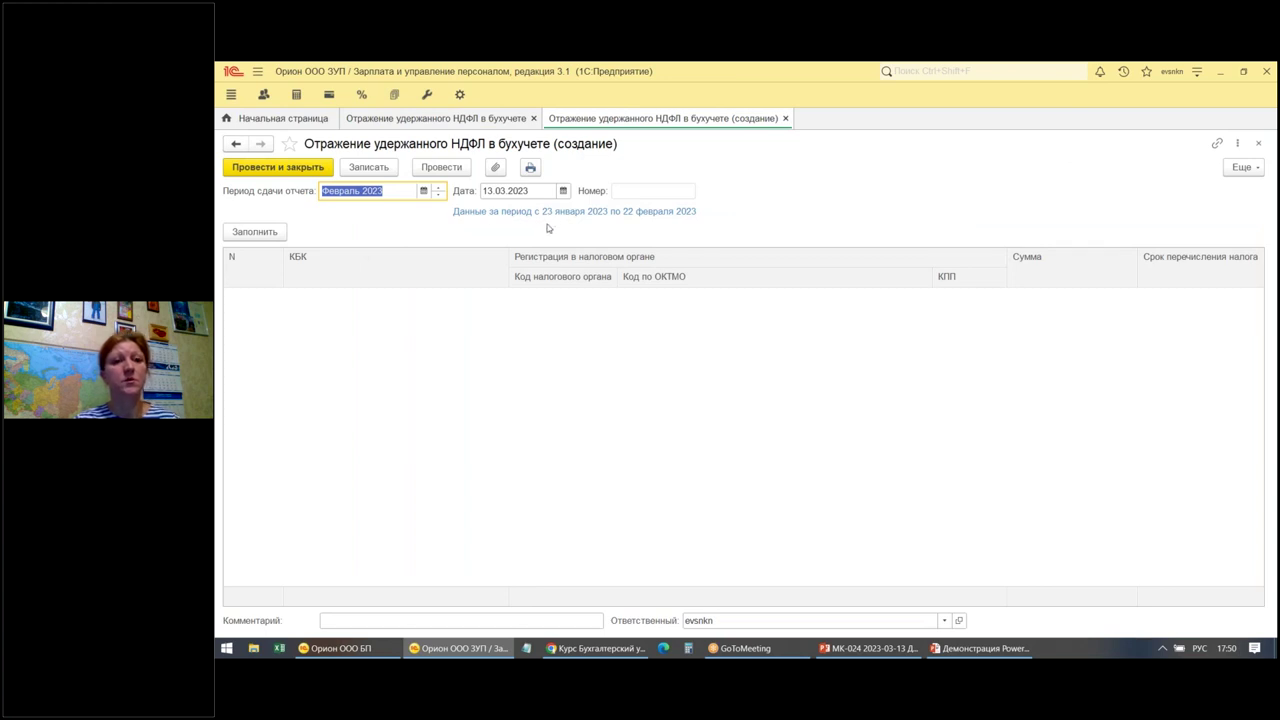
key(alt+shift)
drag(539, 223, 714, 229)
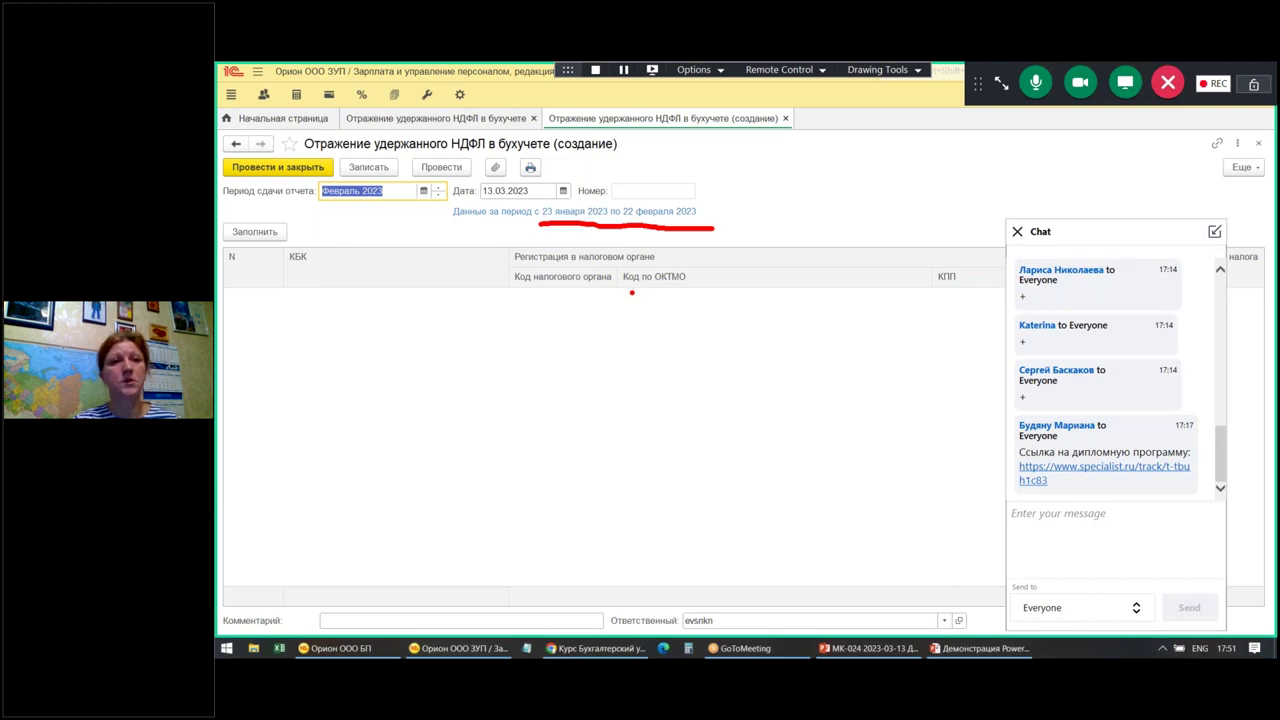
key(Tab)
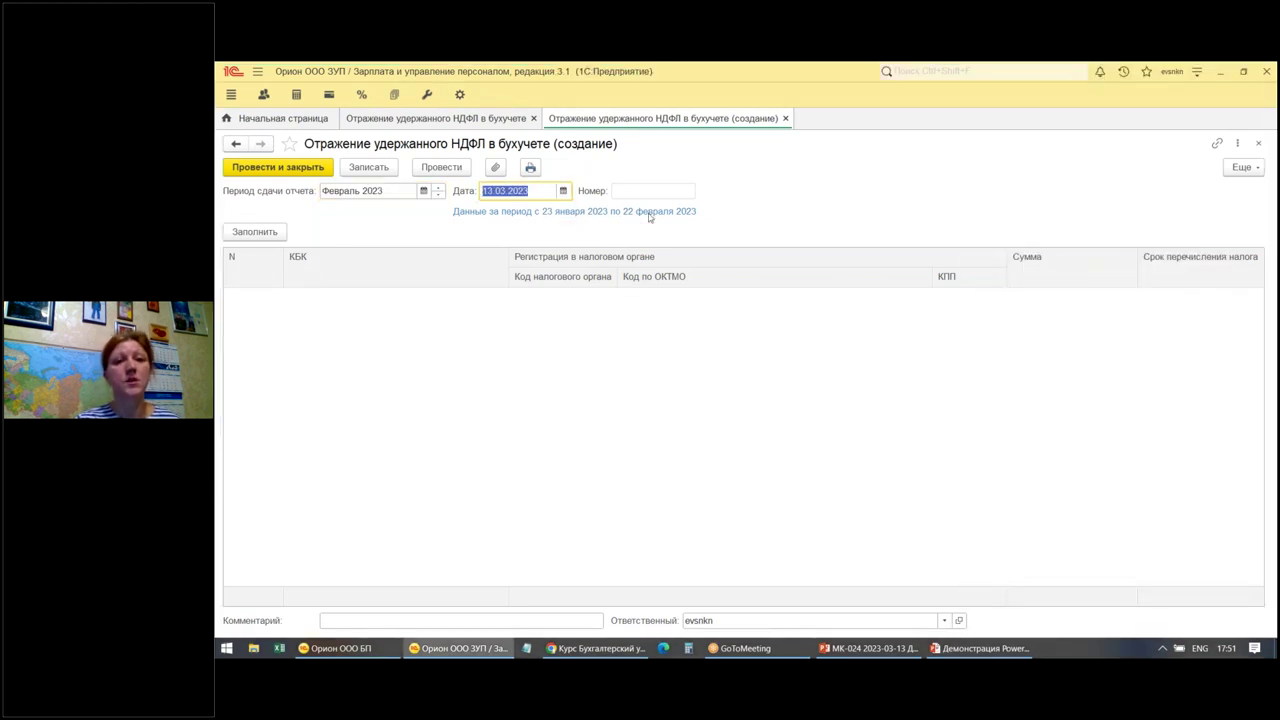
text(25022023)
key(Tab)
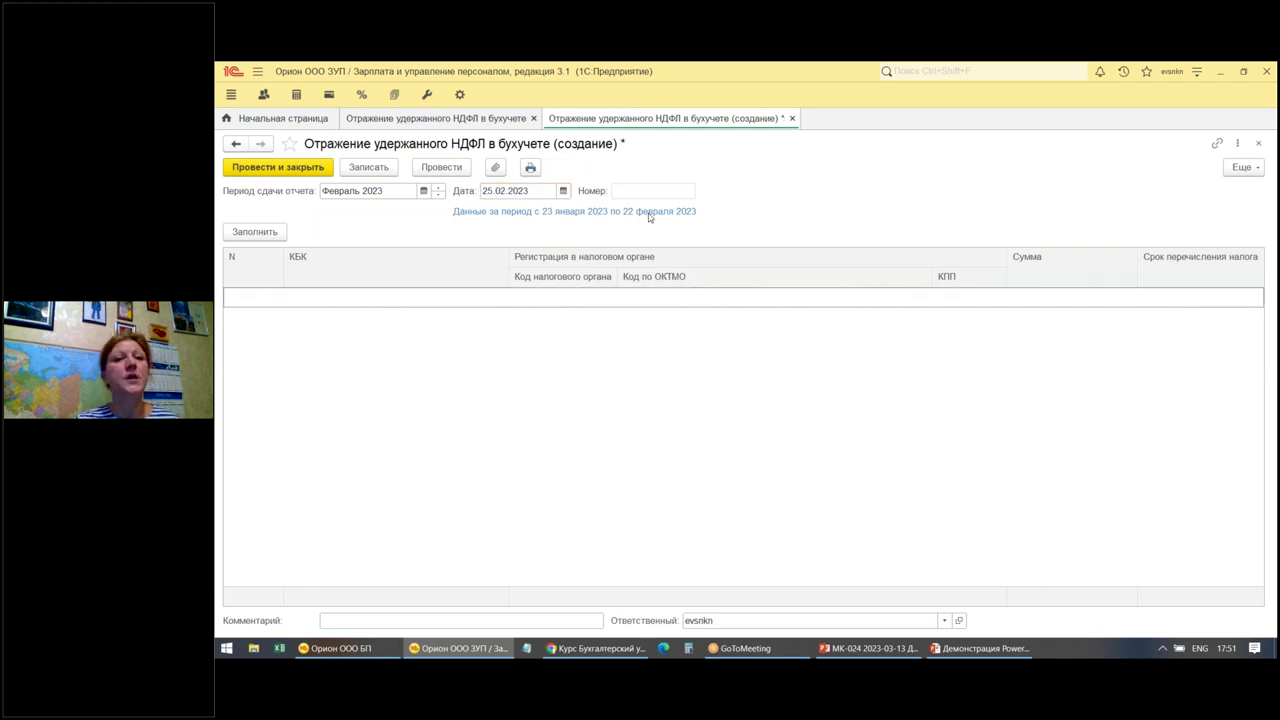
click(252, 236)
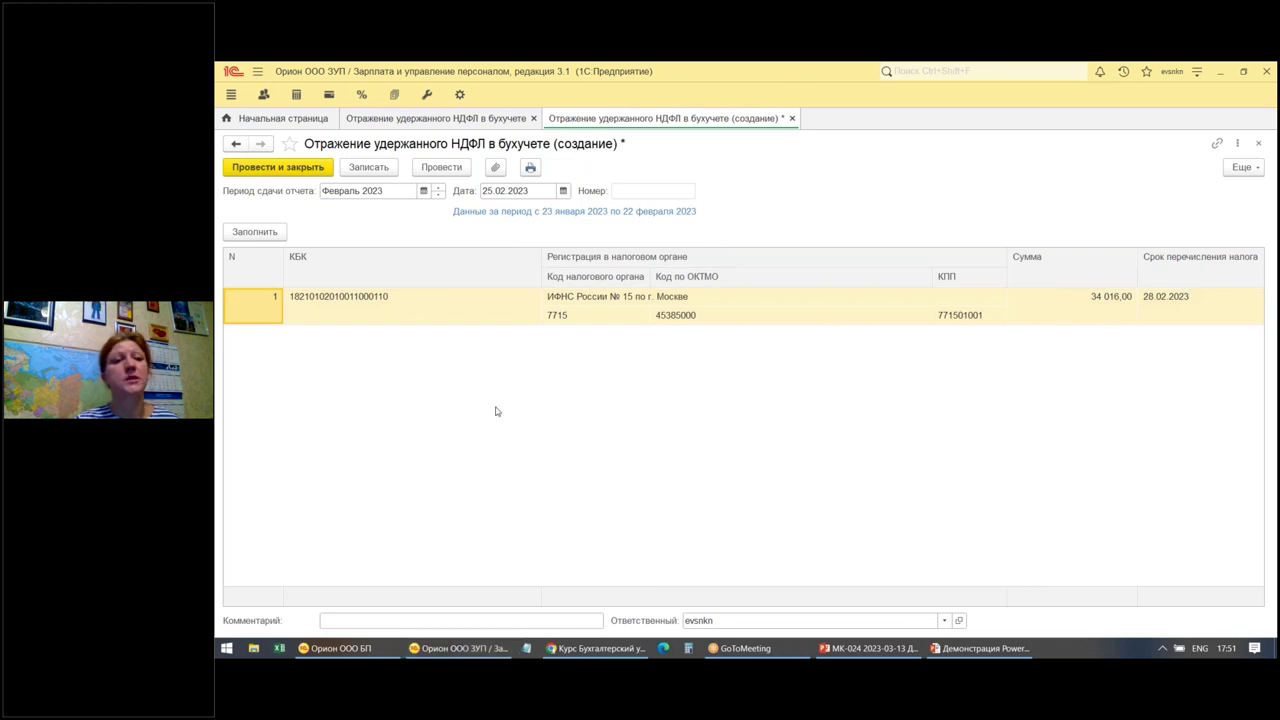
click(265, 168)
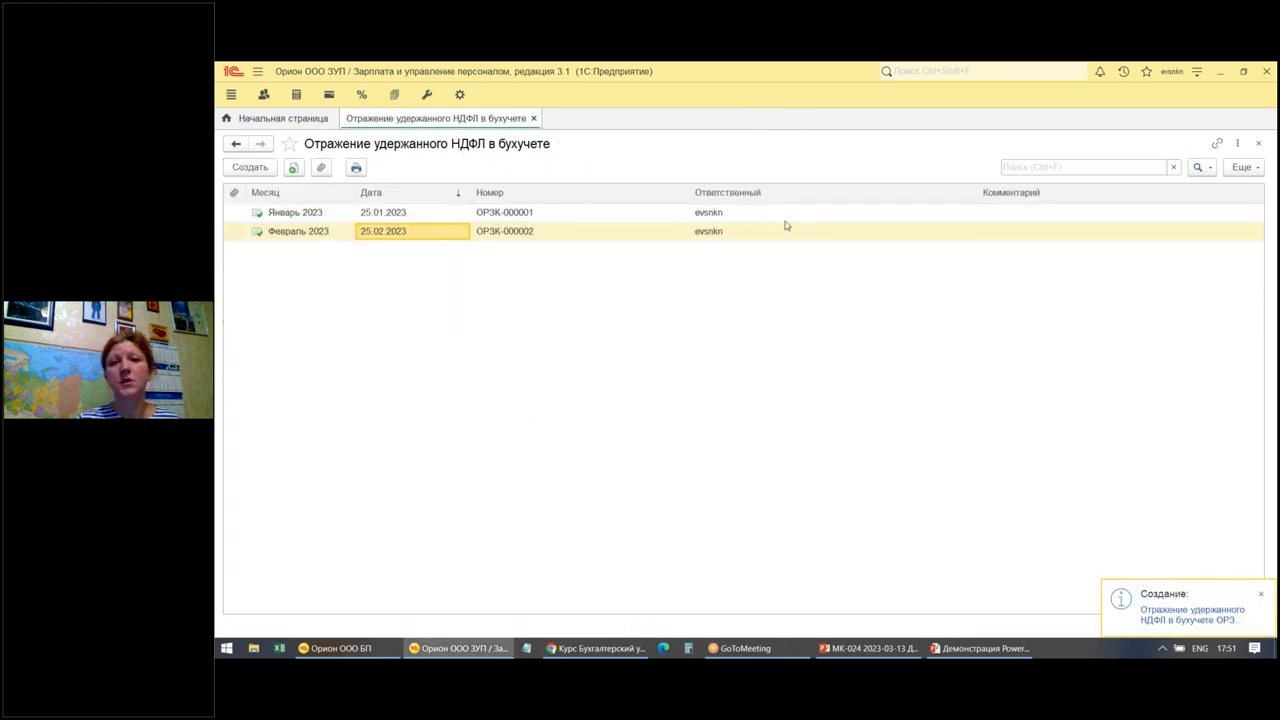
Add the comment 17-51-34 to the February withheld НДФЛ document and post it again.
double_click(423, 233)
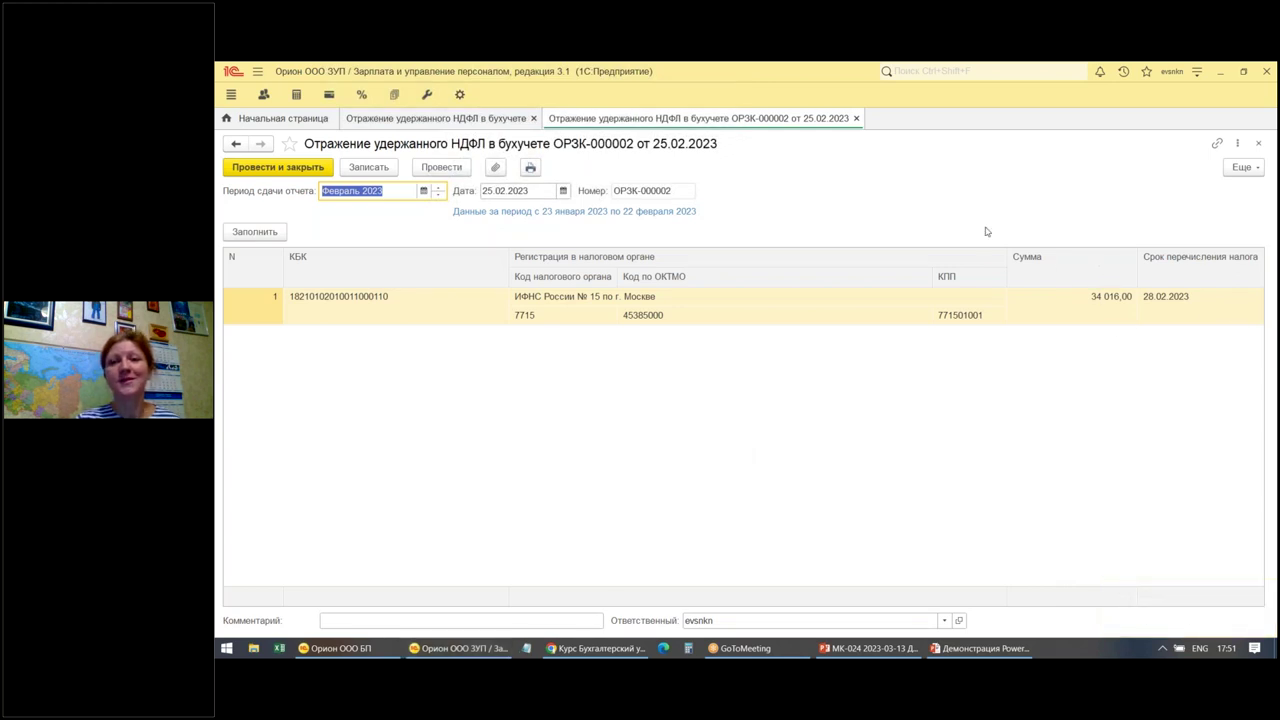
click(374, 621)
mouse_move(745, 648)
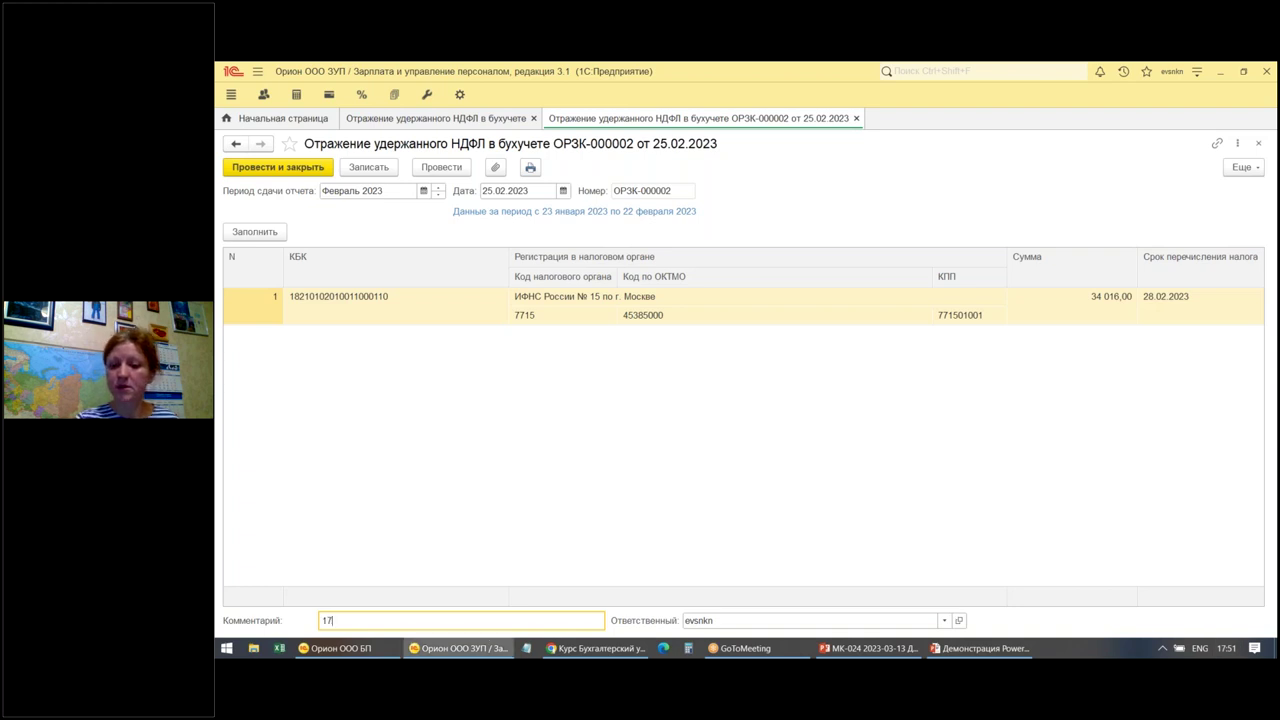
text(34)
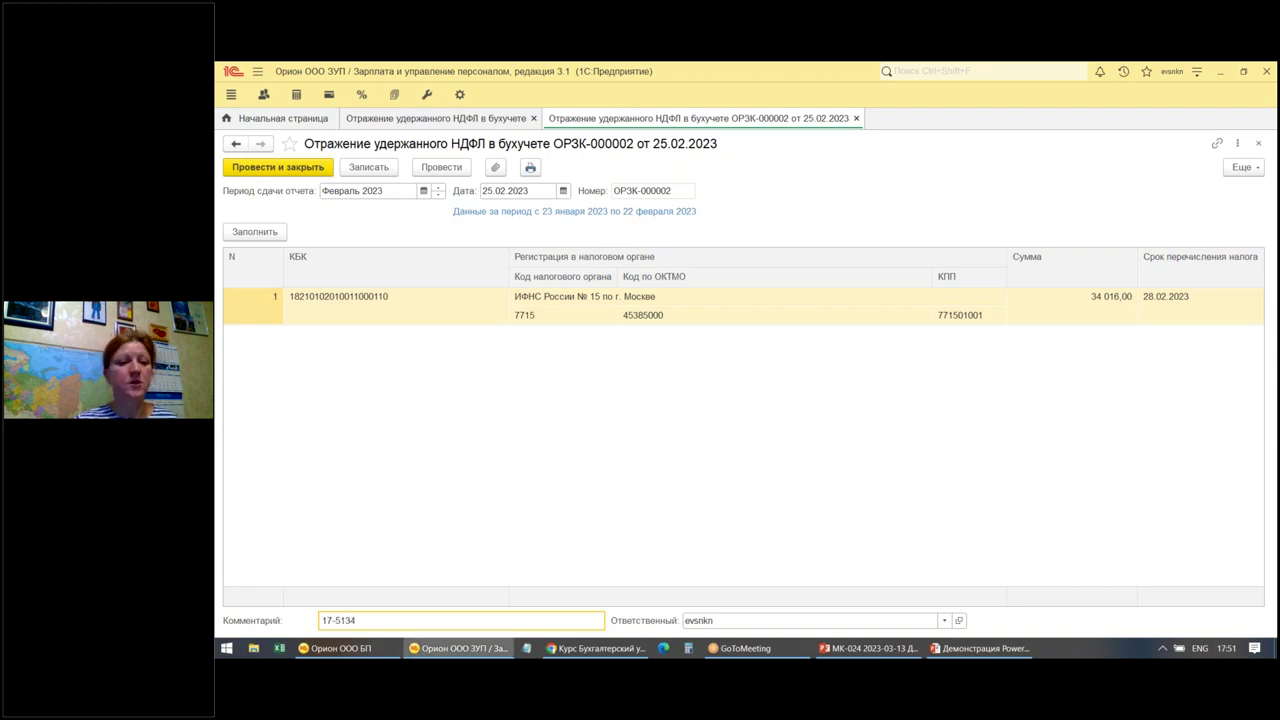
text(-)
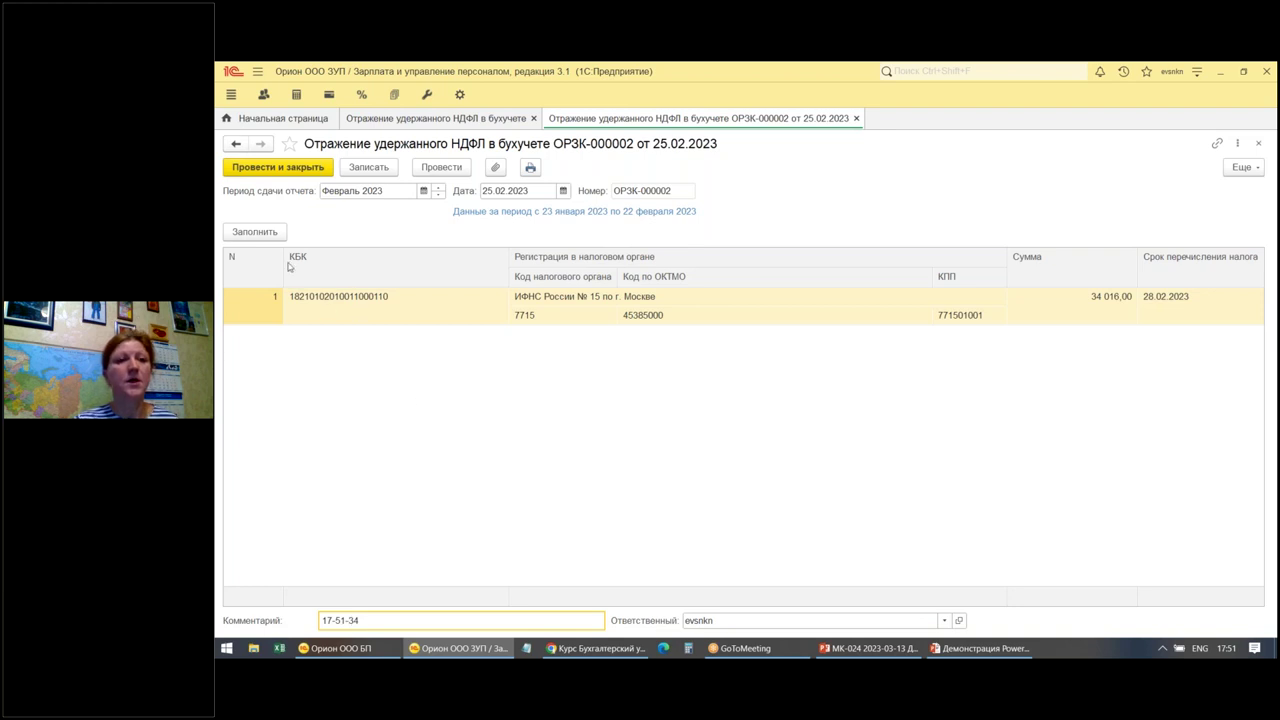
key(ctrl+Return)
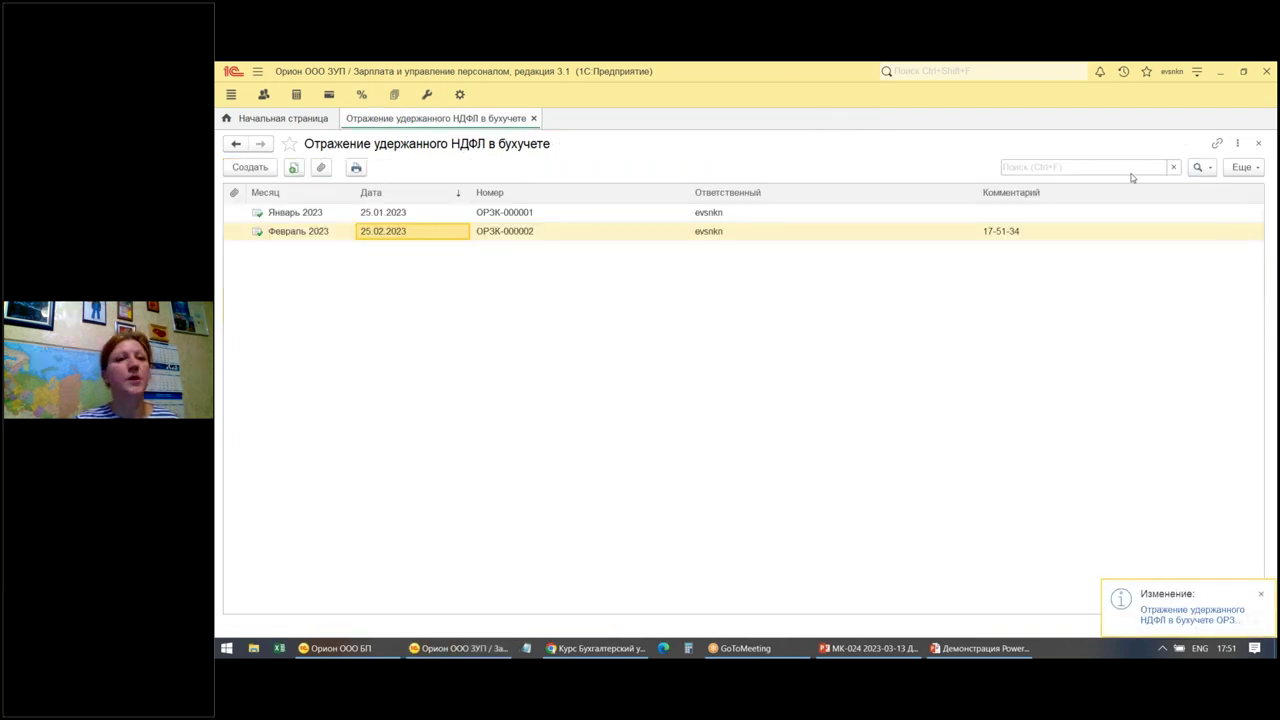
Synchronize the payroll data with Орион.бп and exit the payroll program.
click(533, 118)
click(461, 95)
click(303, 264)
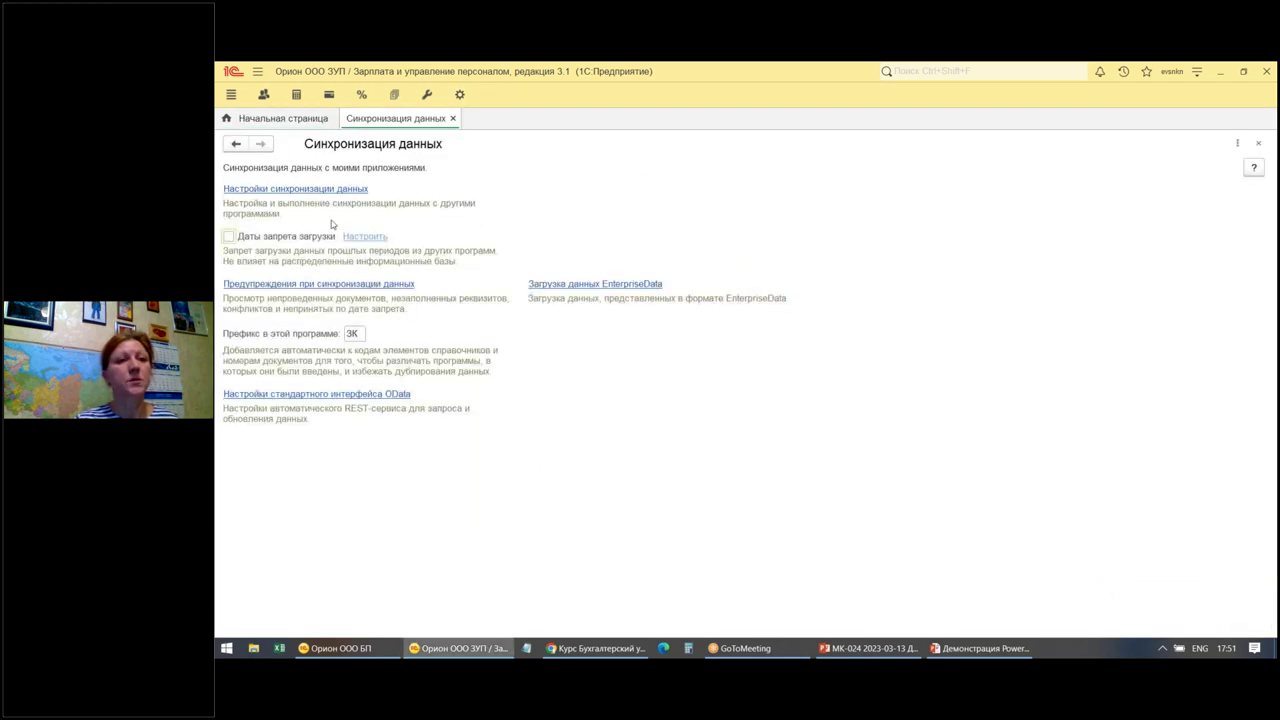
click(305, 190)
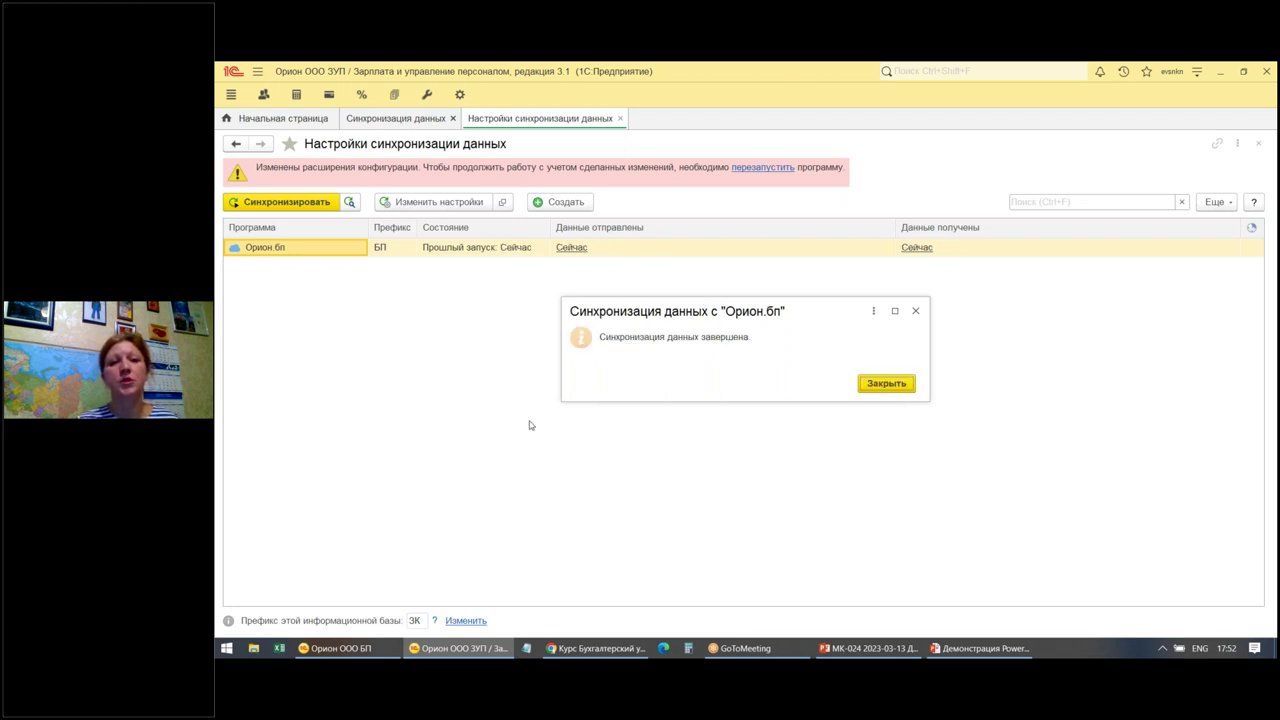
click(886, 384)
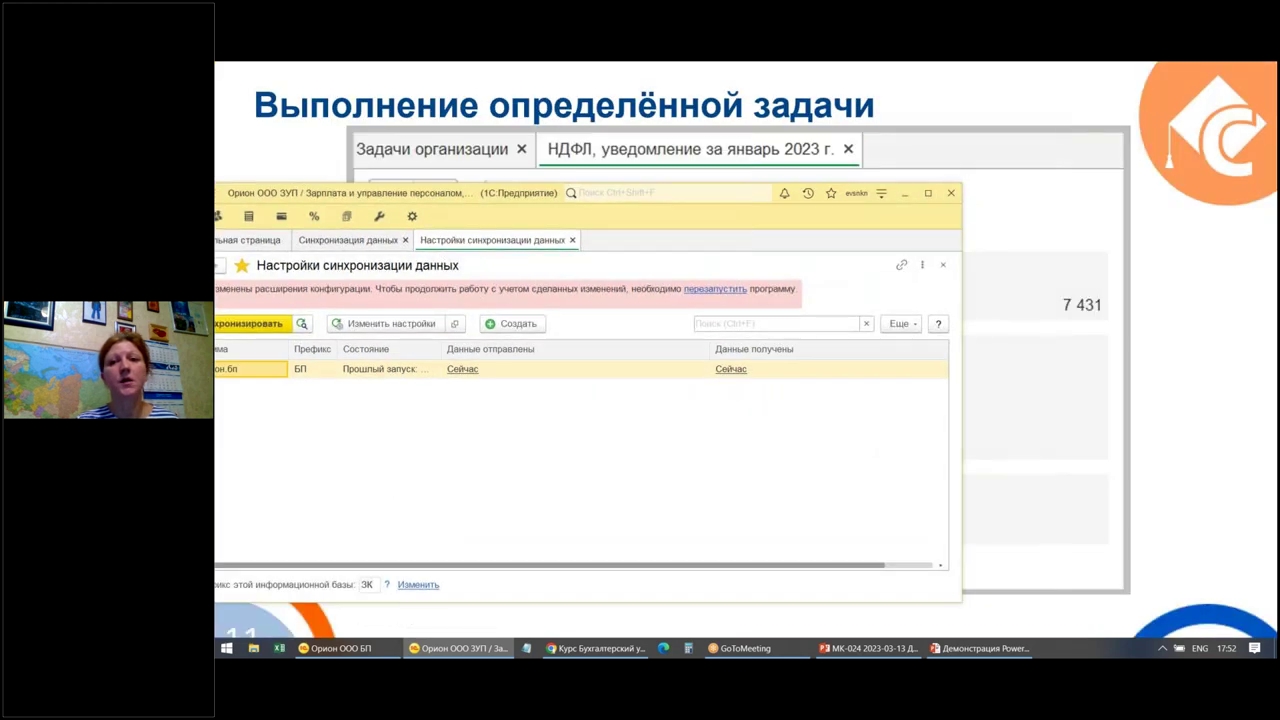
click(950, 193)
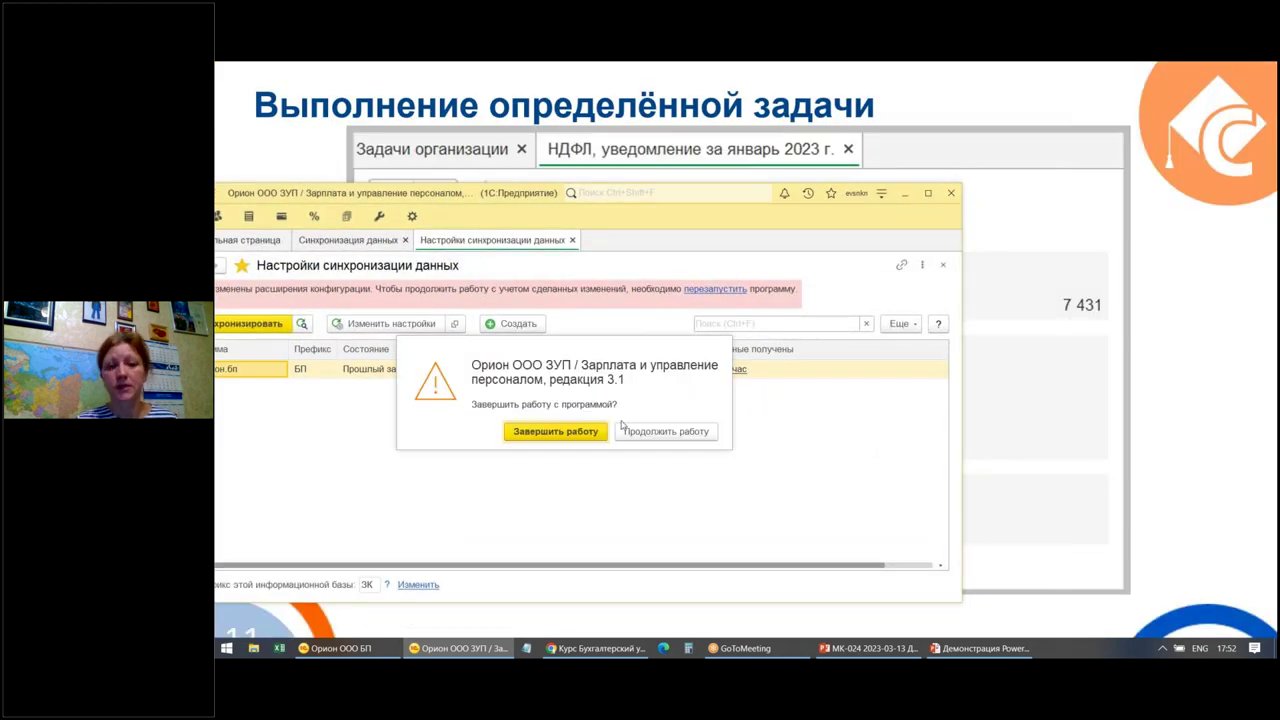
click(590, 432)
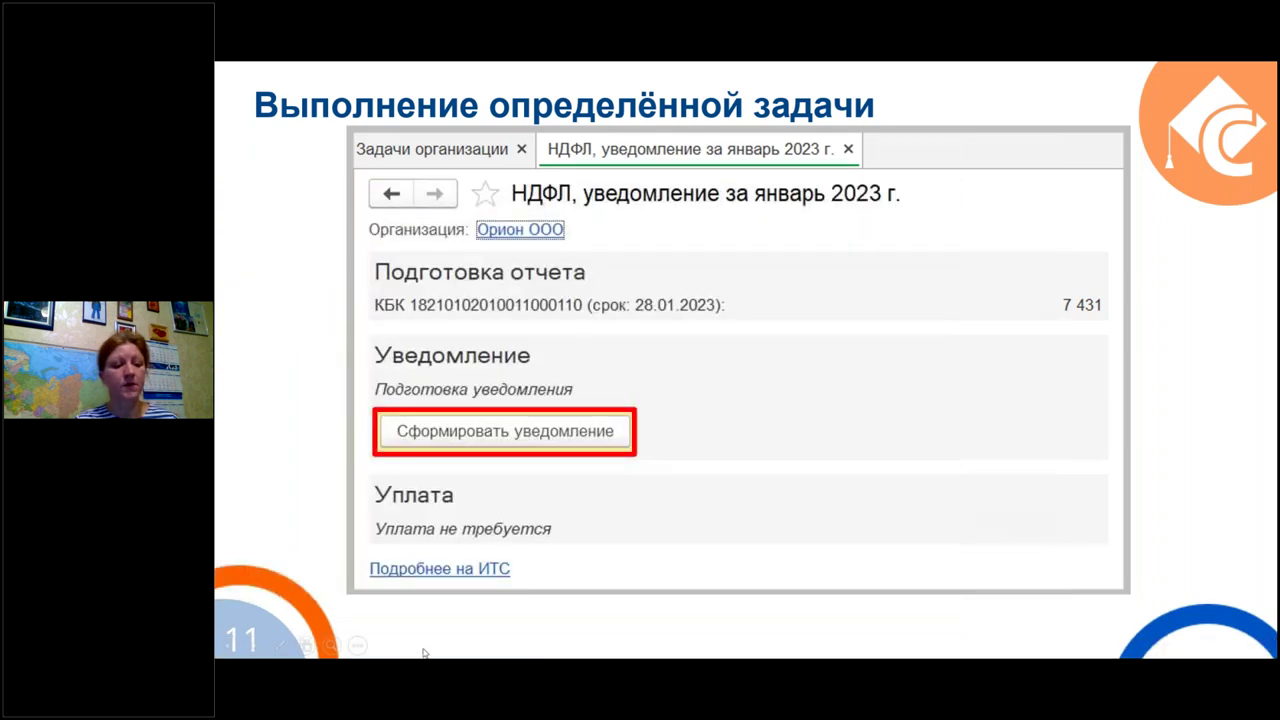
Switch to the Орион ООО БП accounting base and check the salary payout statements dated 20.01.2023, 05.02.2023 and 20.02.2023.
click(410, 645)
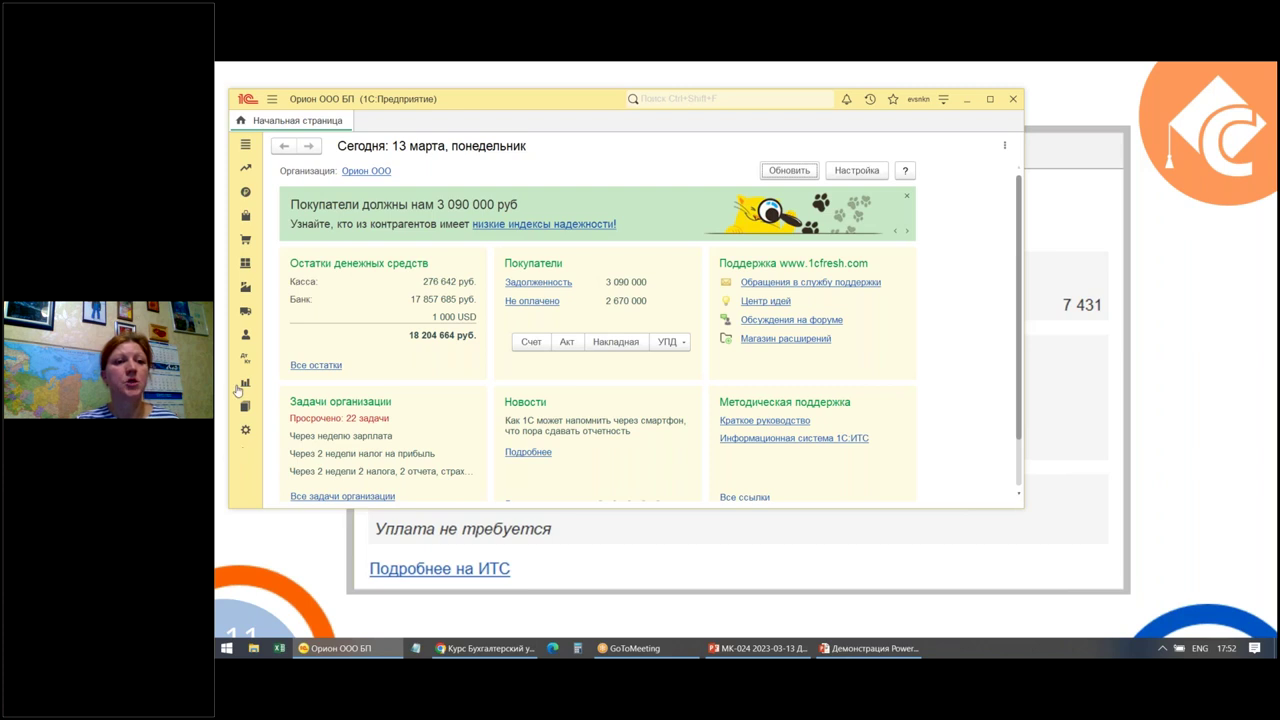
click(245, 335)
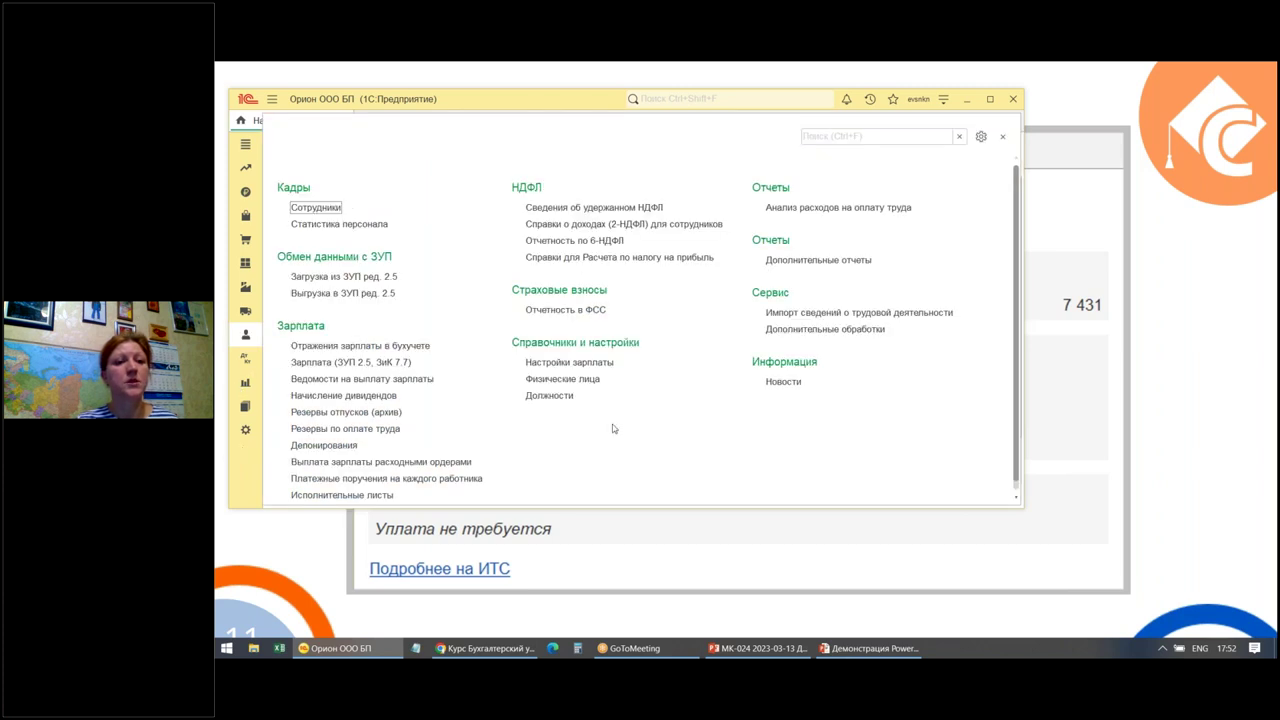
click(316, 381)
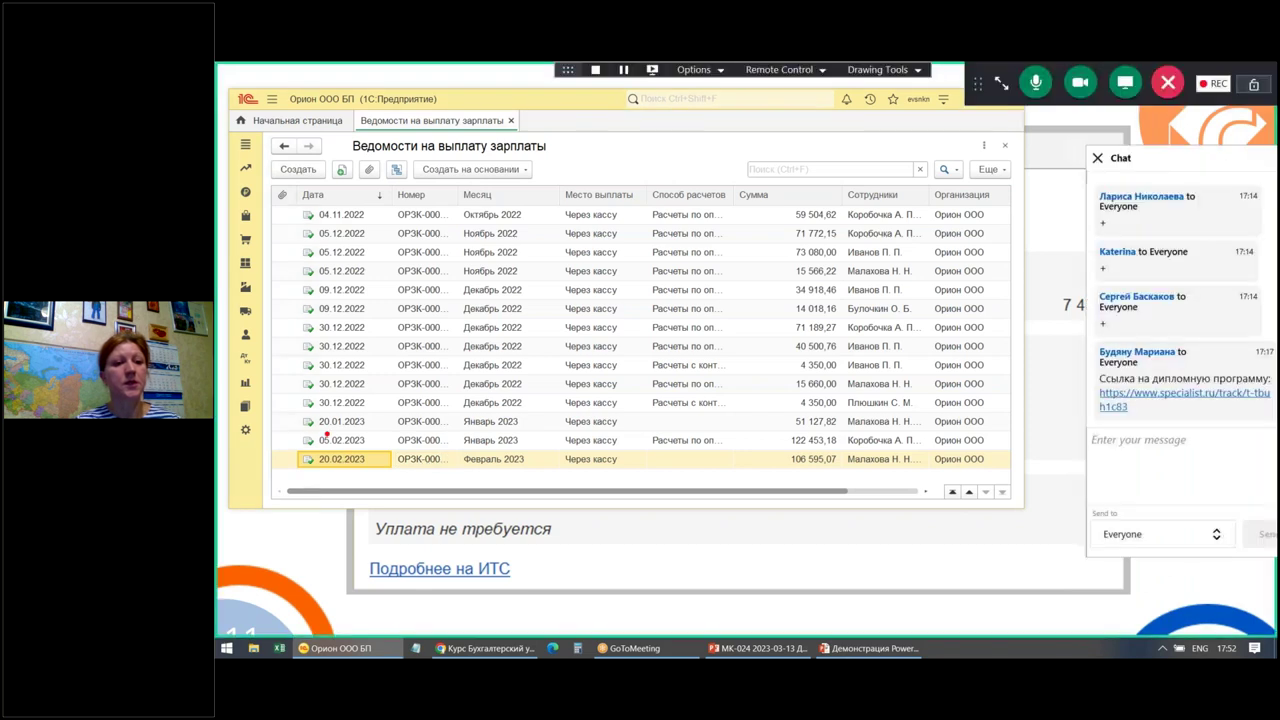
drag(300, 419, 318, 412)
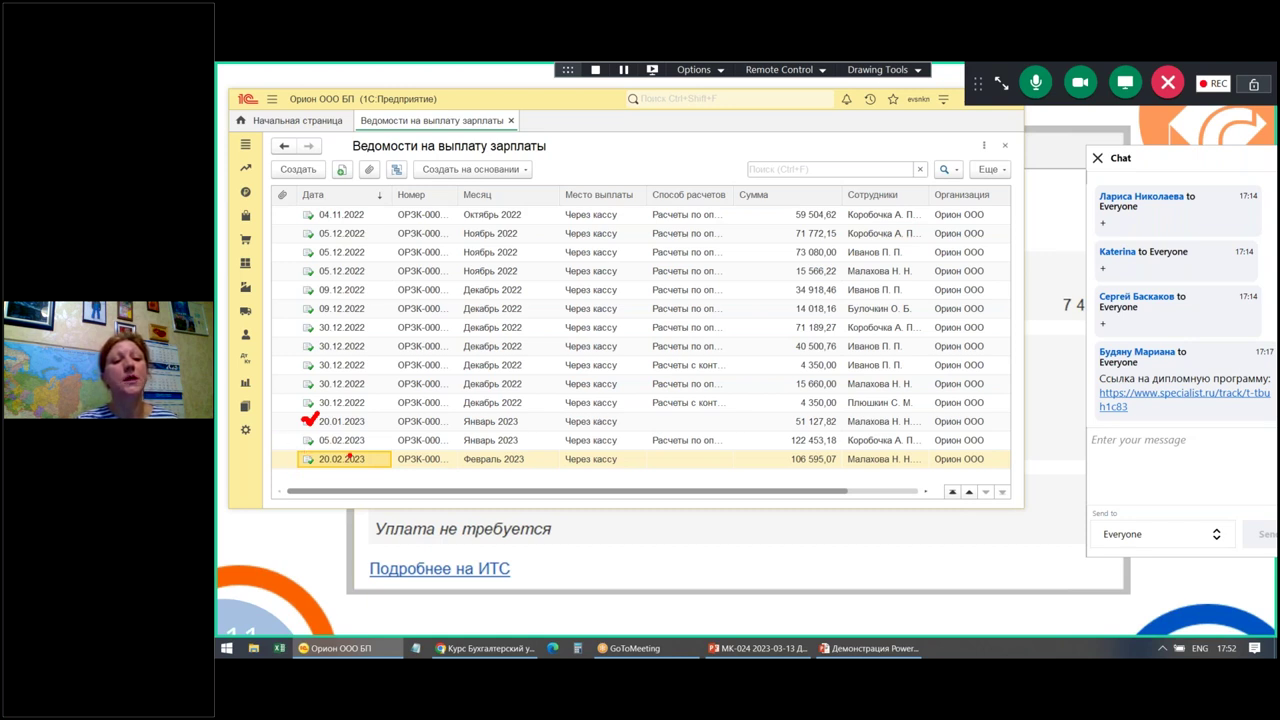
drag(374, 437, 388, 433)
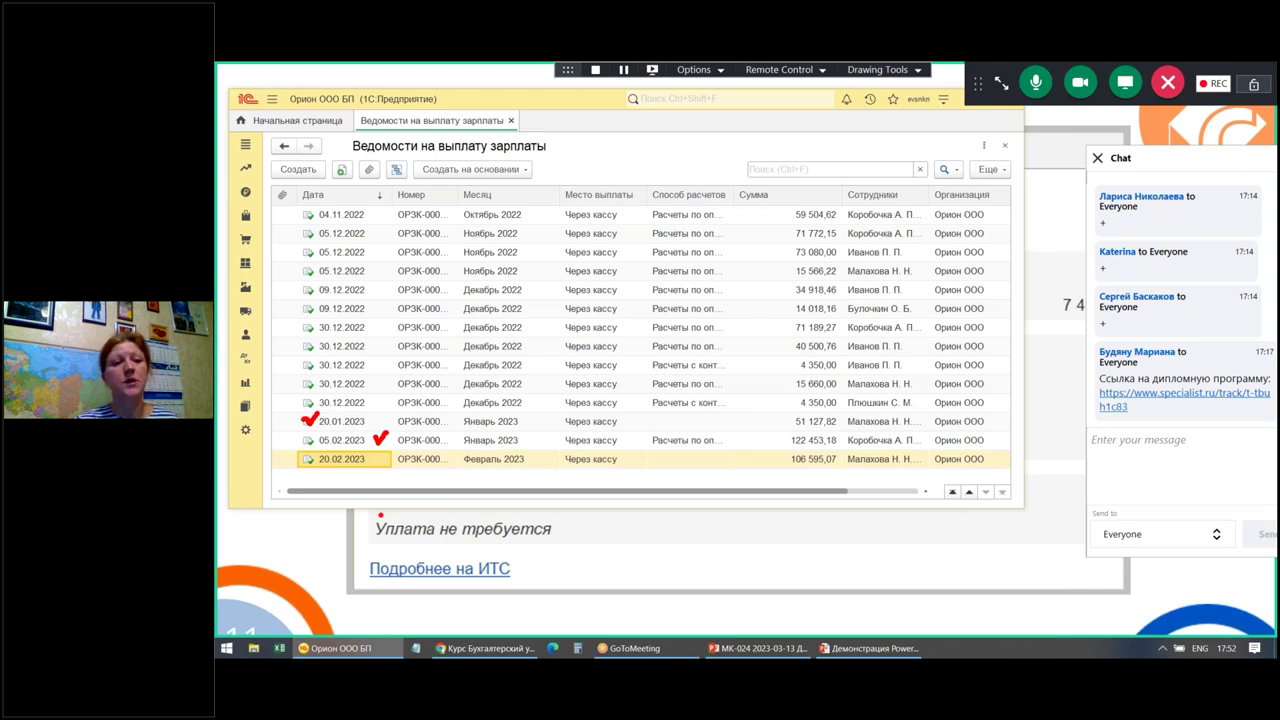
drag(377, 461, 387, 450)
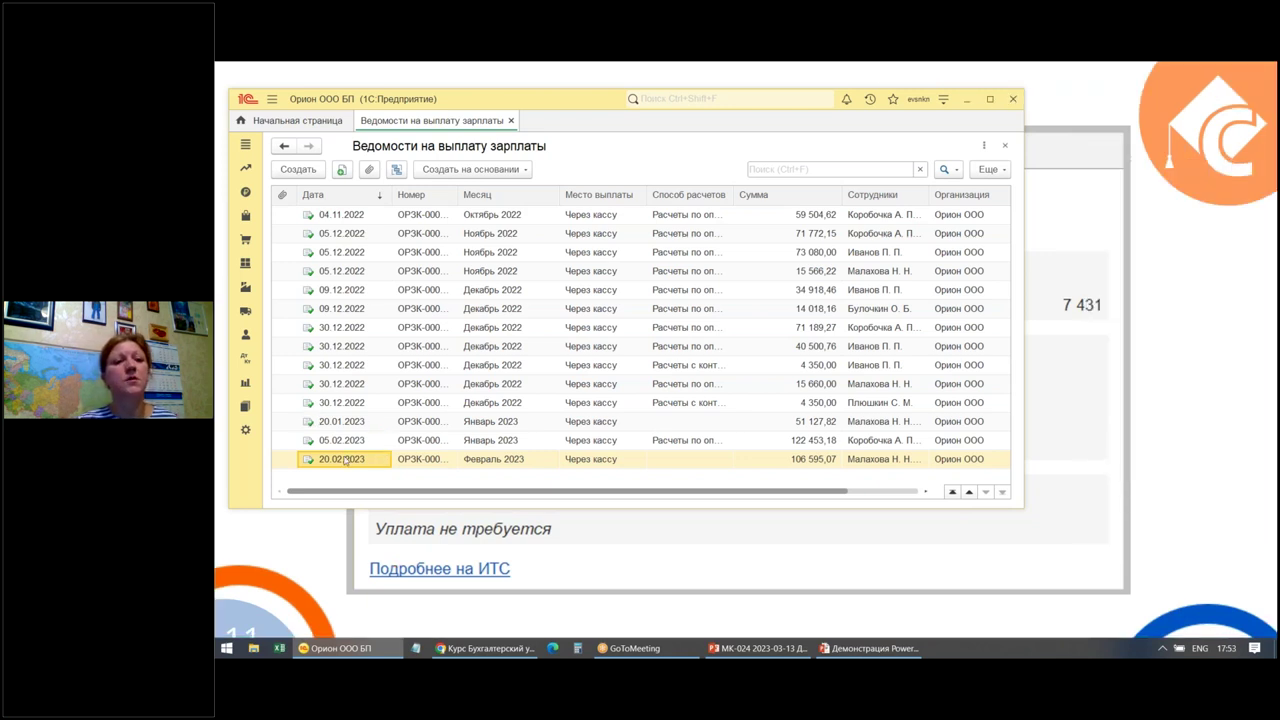
Open the list of withheld НДФЛ records to check the documents transferred from payroll.
click(245, 338)
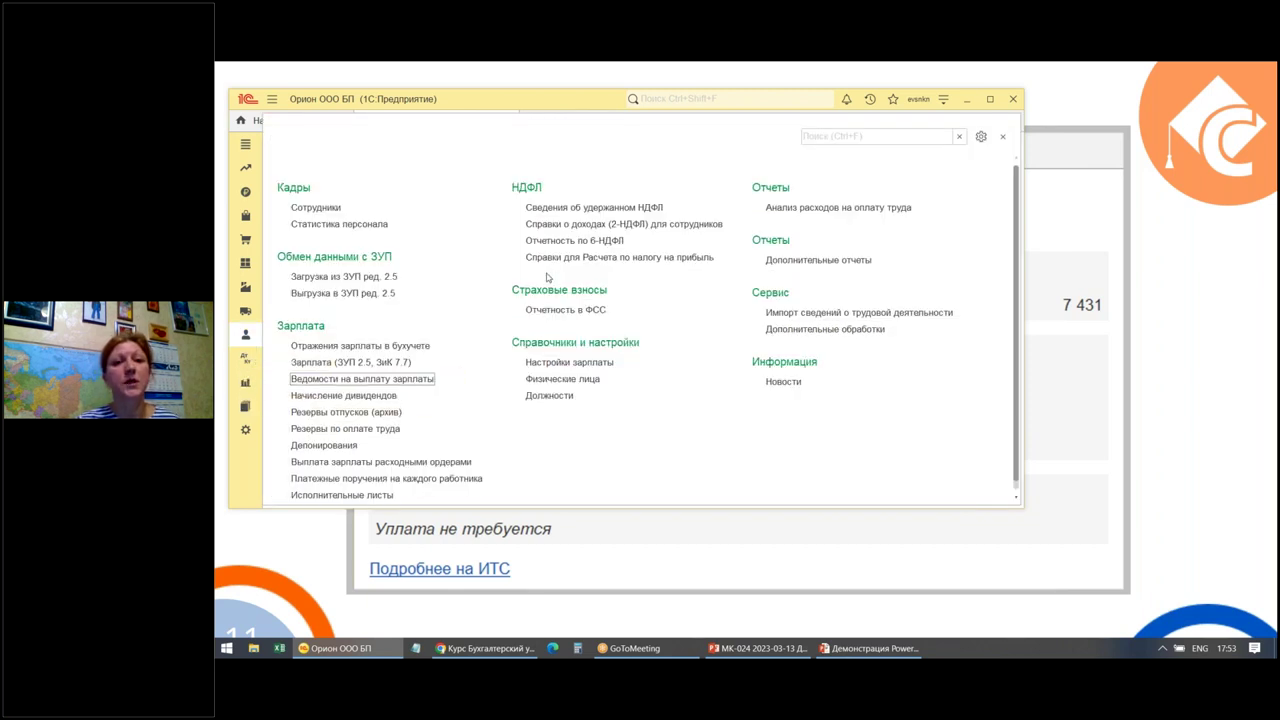
drag(512, 194, 677, 220)
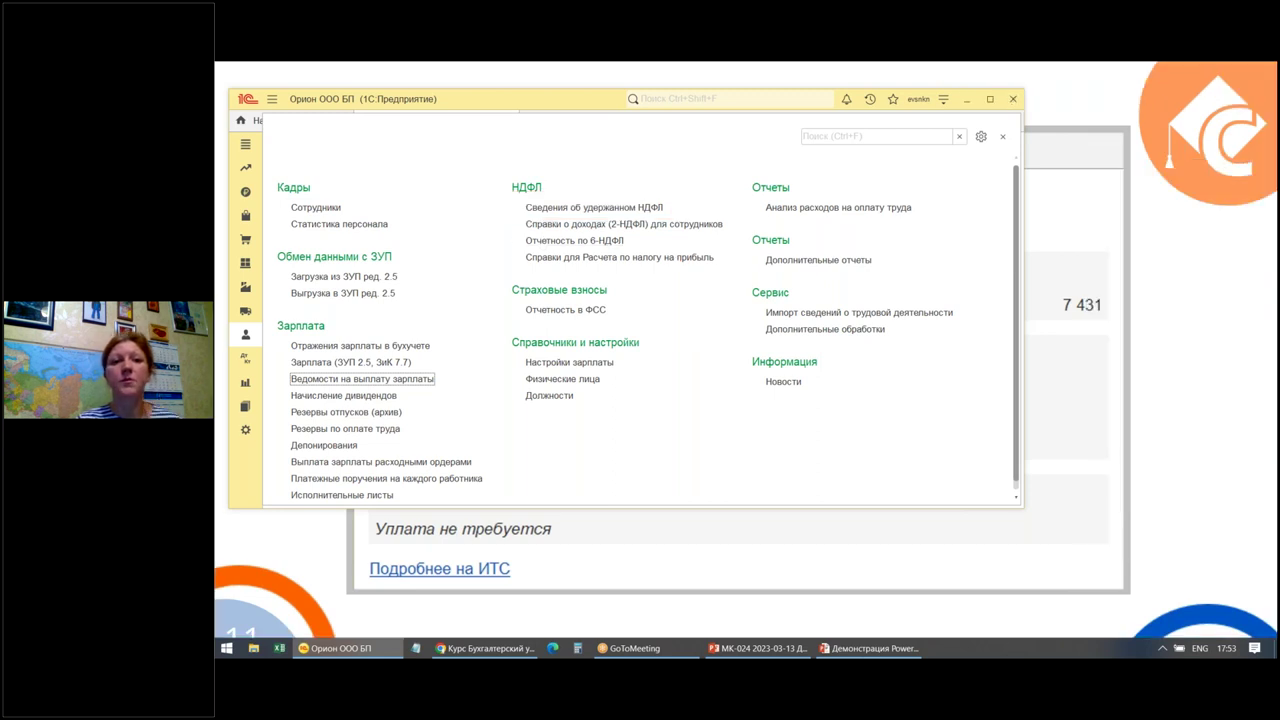
click(594, 207)
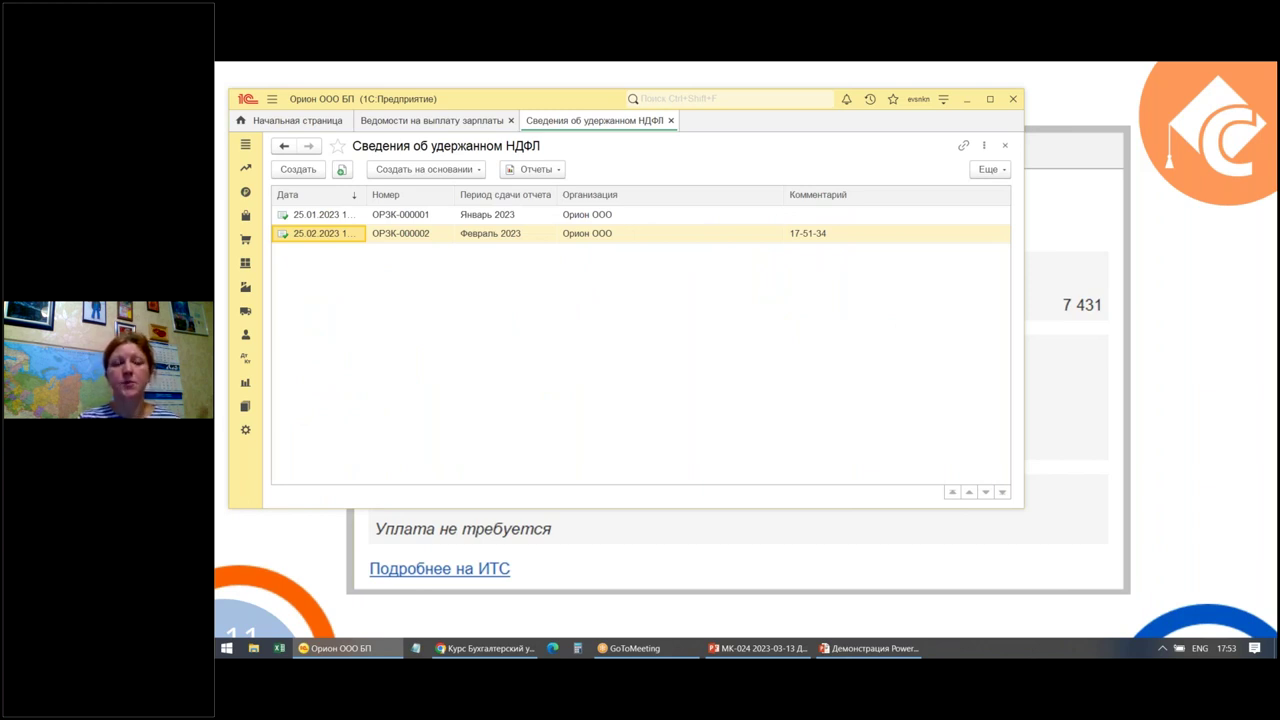
Open the organization's full task list from the home page and go to its earliest January 2023 tasks.
click(318, 123)
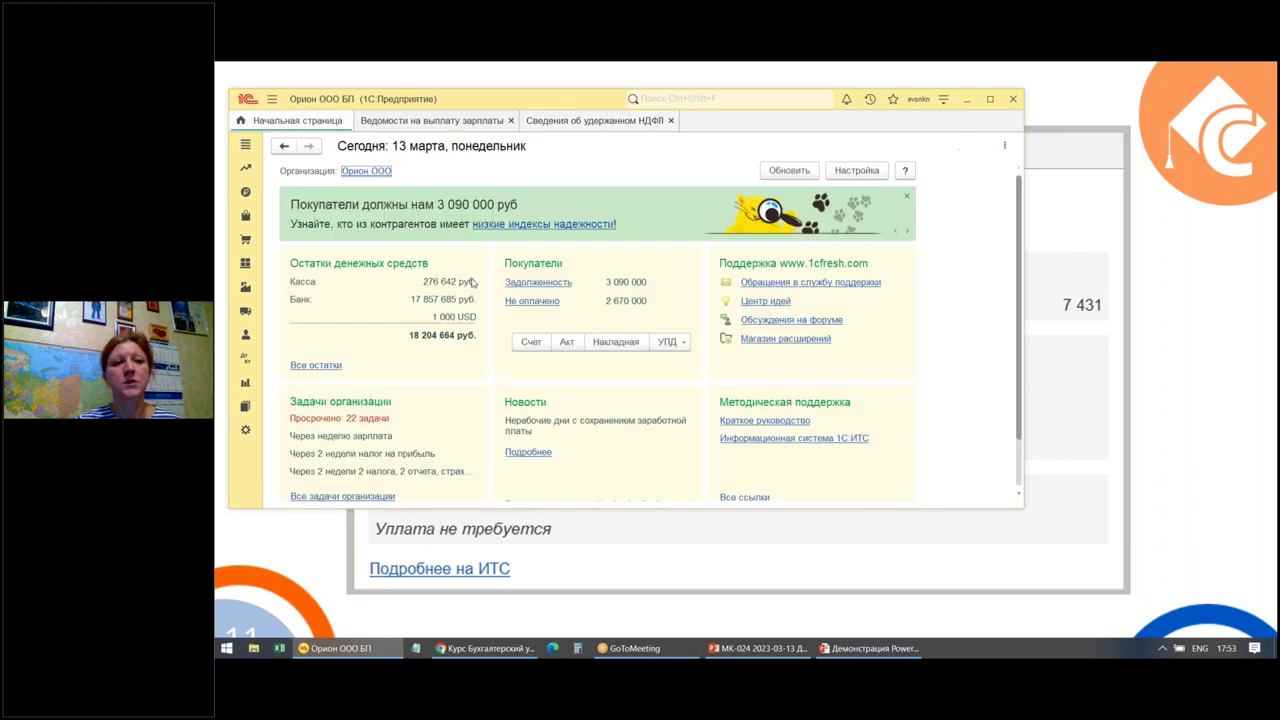
scroll(352, 402, down, 1)
click(329, 440)
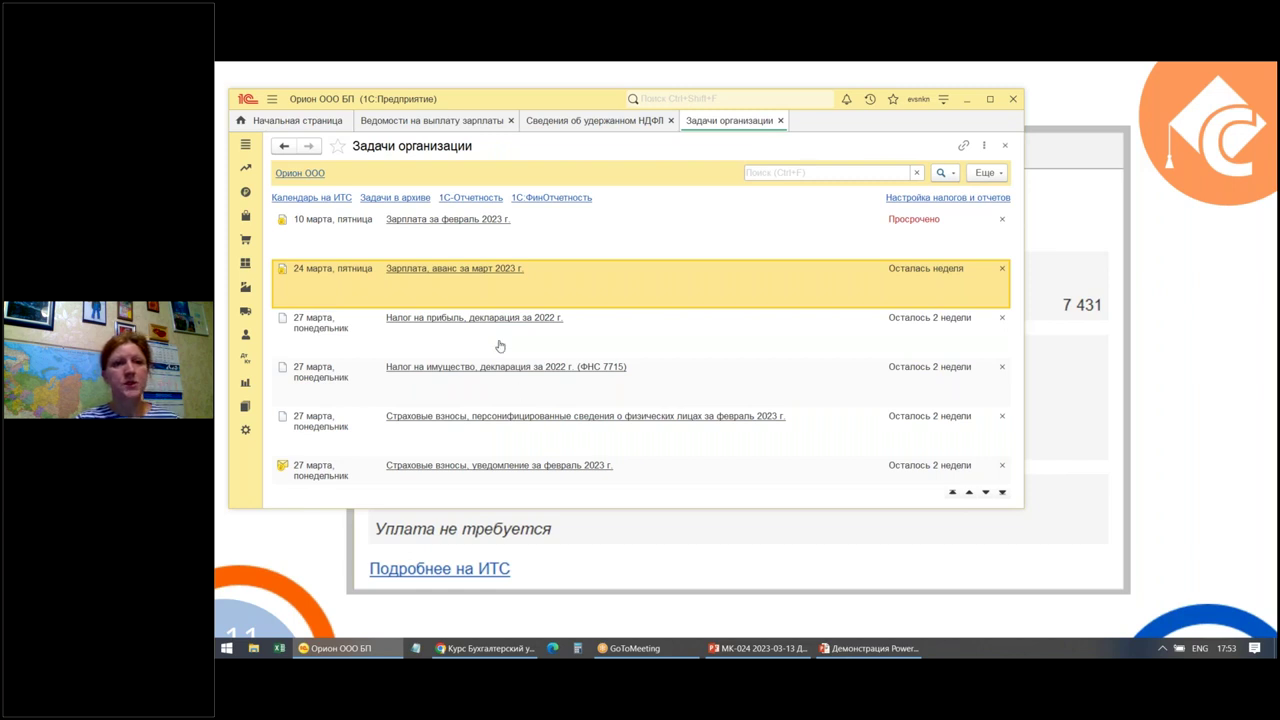
scroll(497, 337, up, 5)
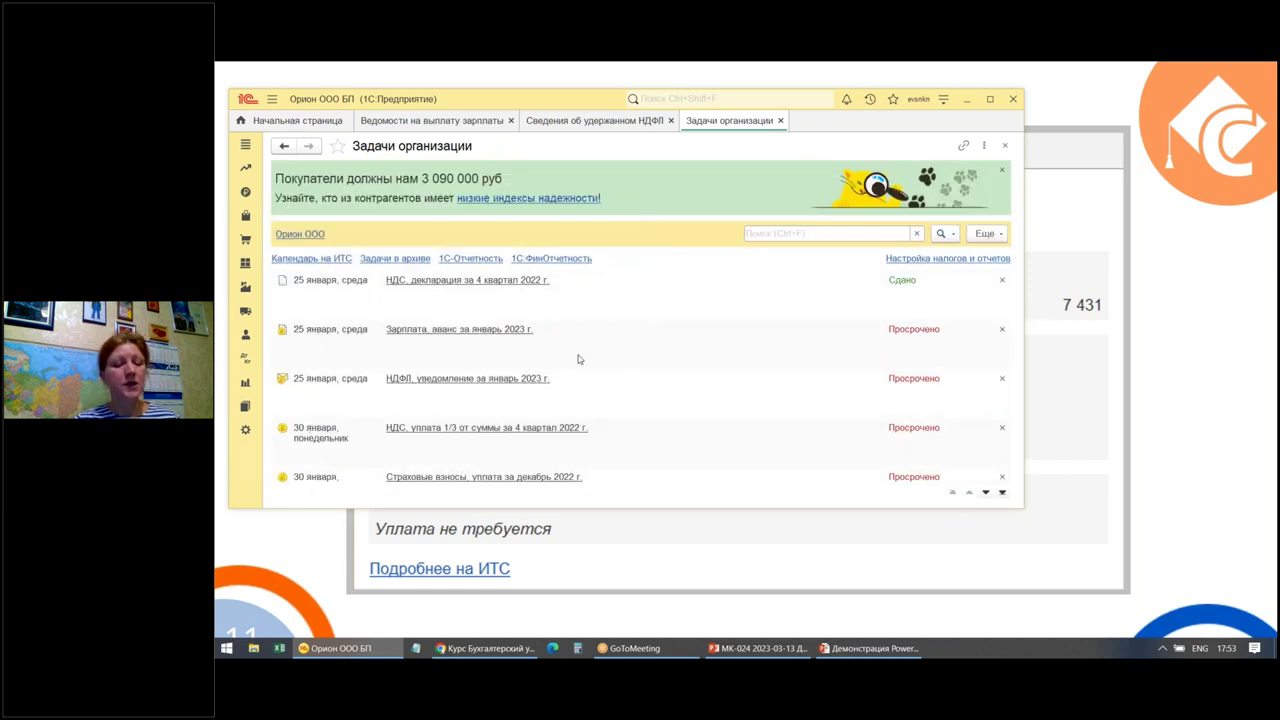
mouse_move(376, 360)
mouse_down()
mouse_move(389, 377)
mouse_move(579, 396)
mouse_up()
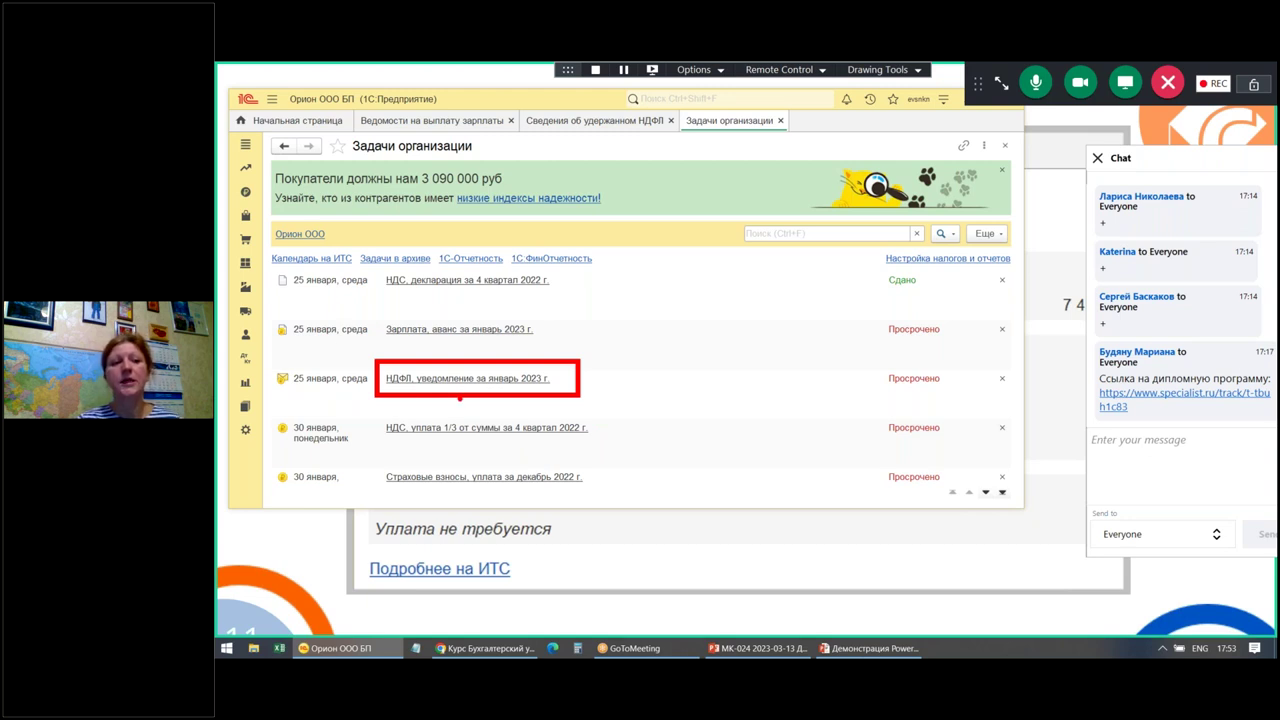
key(Escape)
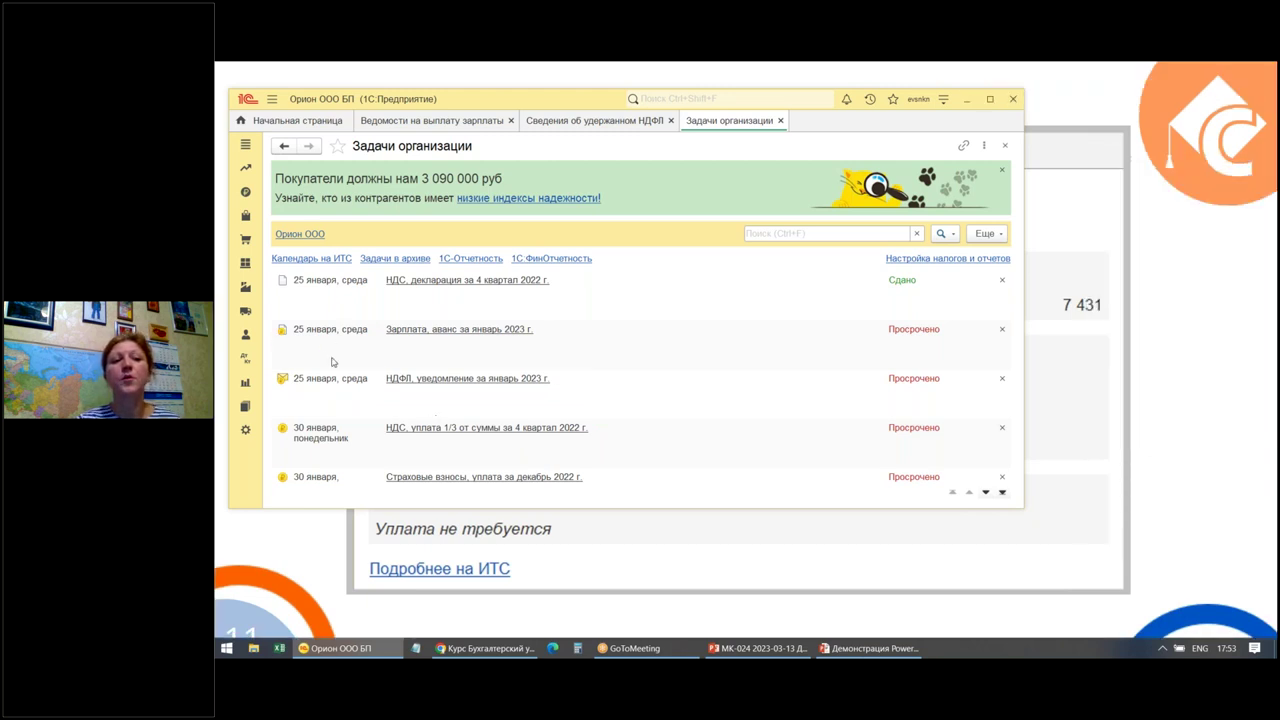
Open the salary reflection document for Январь 2023, dated 31.01.2023, from the Отражения зарплаты в бухучете list.
click(246, 335)
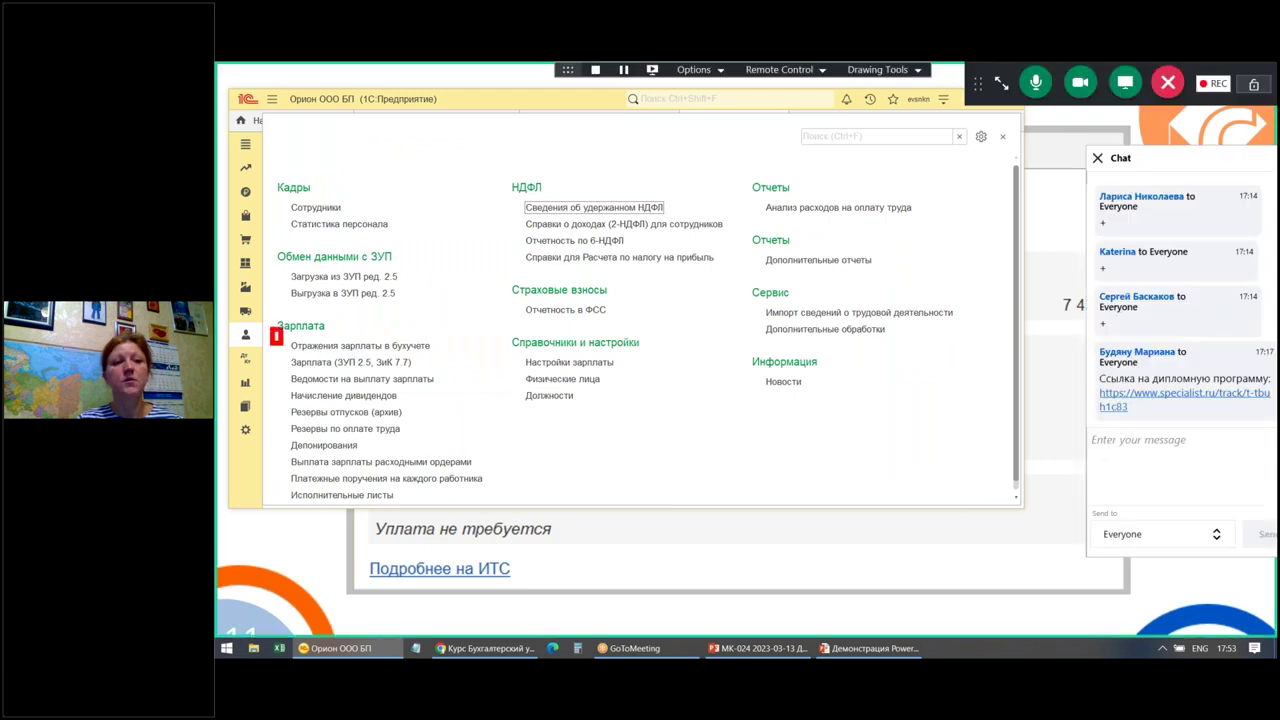
drag(271, 329, 467, 370)
drag(270, 350, 277, 334)
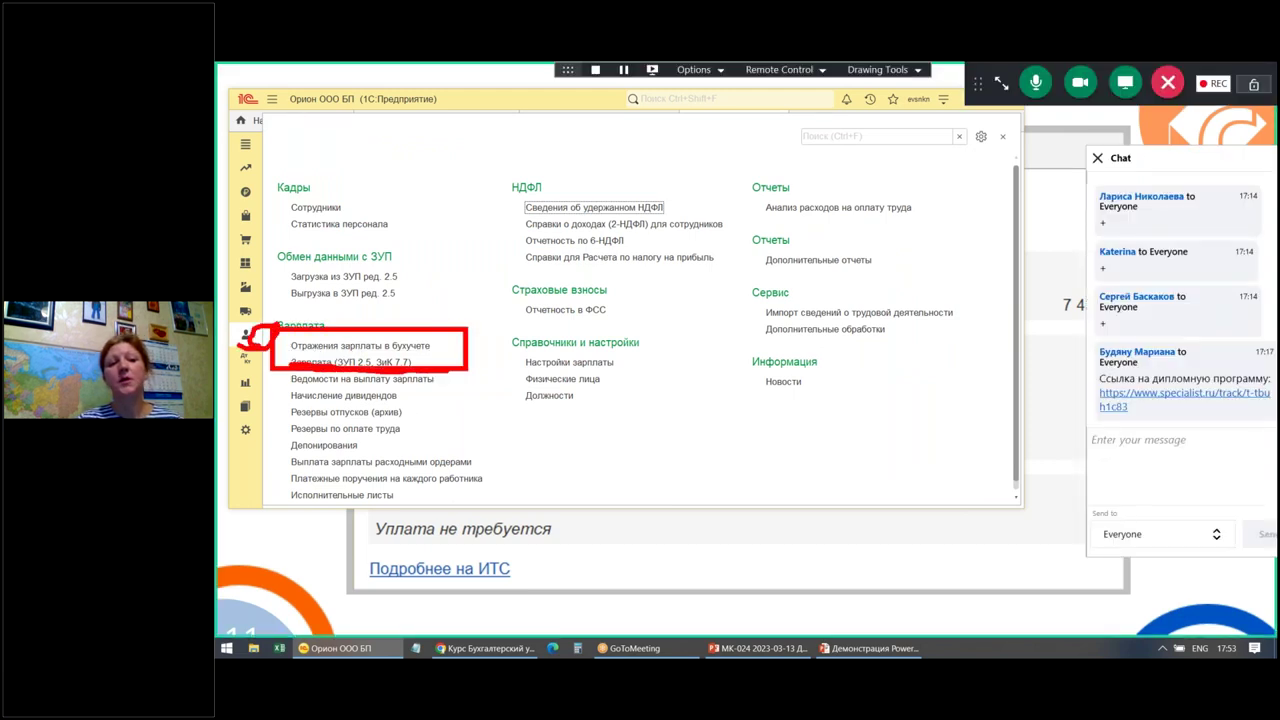
key(Escape)
click(360, 345)
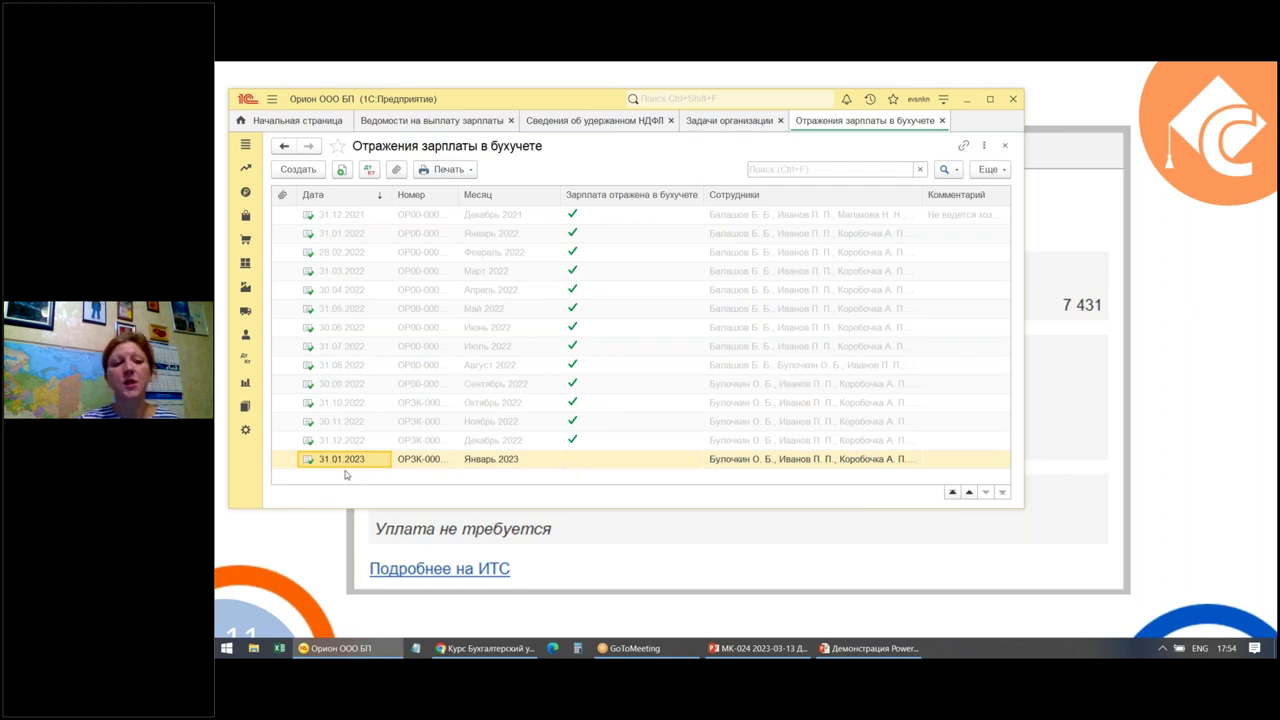
double_click(353, 466)
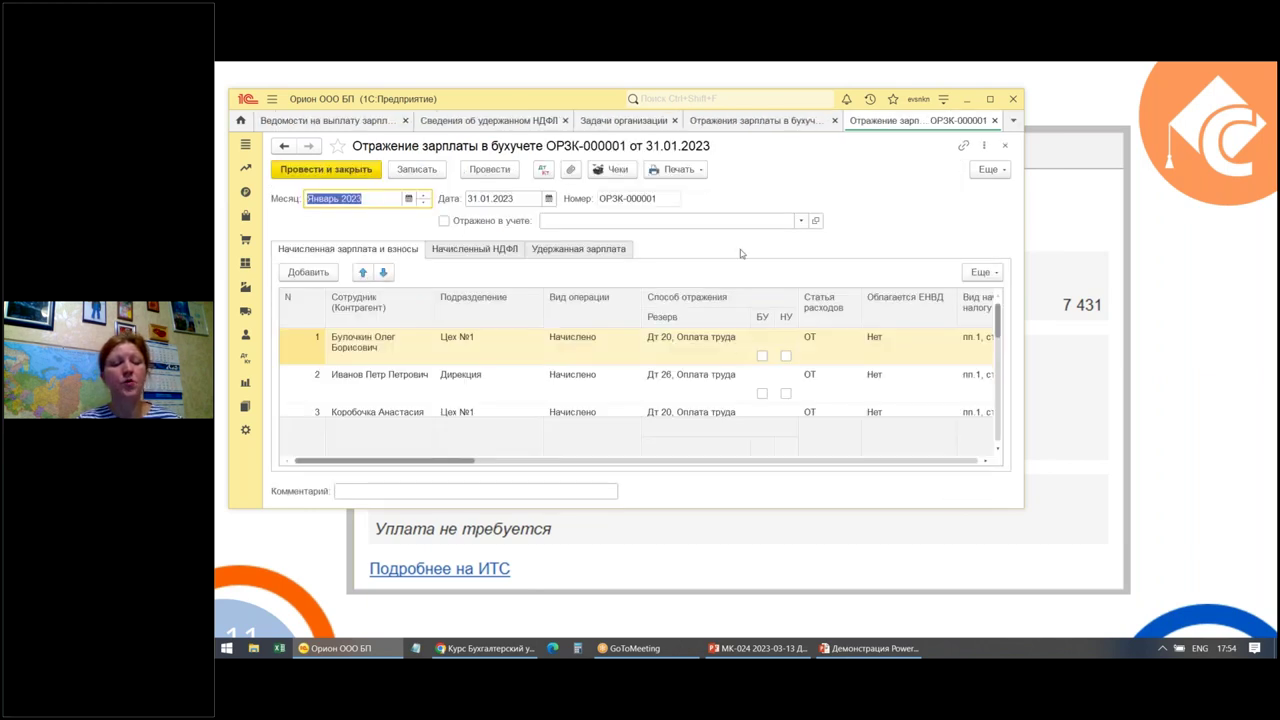
drag(588, 212, 628, 207)
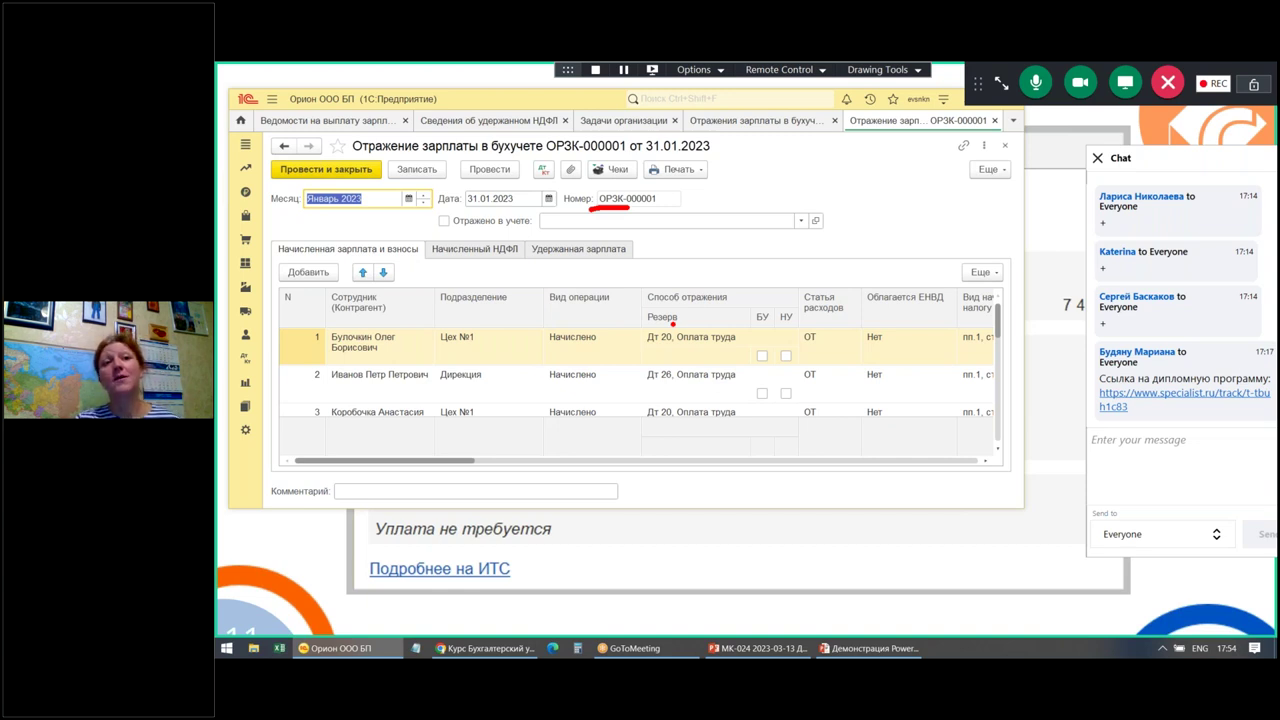
mouse_move(766, 192)
mouse_down()
mouse_move(776, 210)
mouse_move(784, 192)
mouse_move(820, 204)
mouse_move(790, 212)
mouse_move(840, 222)
mouse_up()
drag(832, 168, 868, 176)
drag(868, 176, 900, 172)
drag(858, 208, 852, 246)
drag(898, 170, 896, 224)
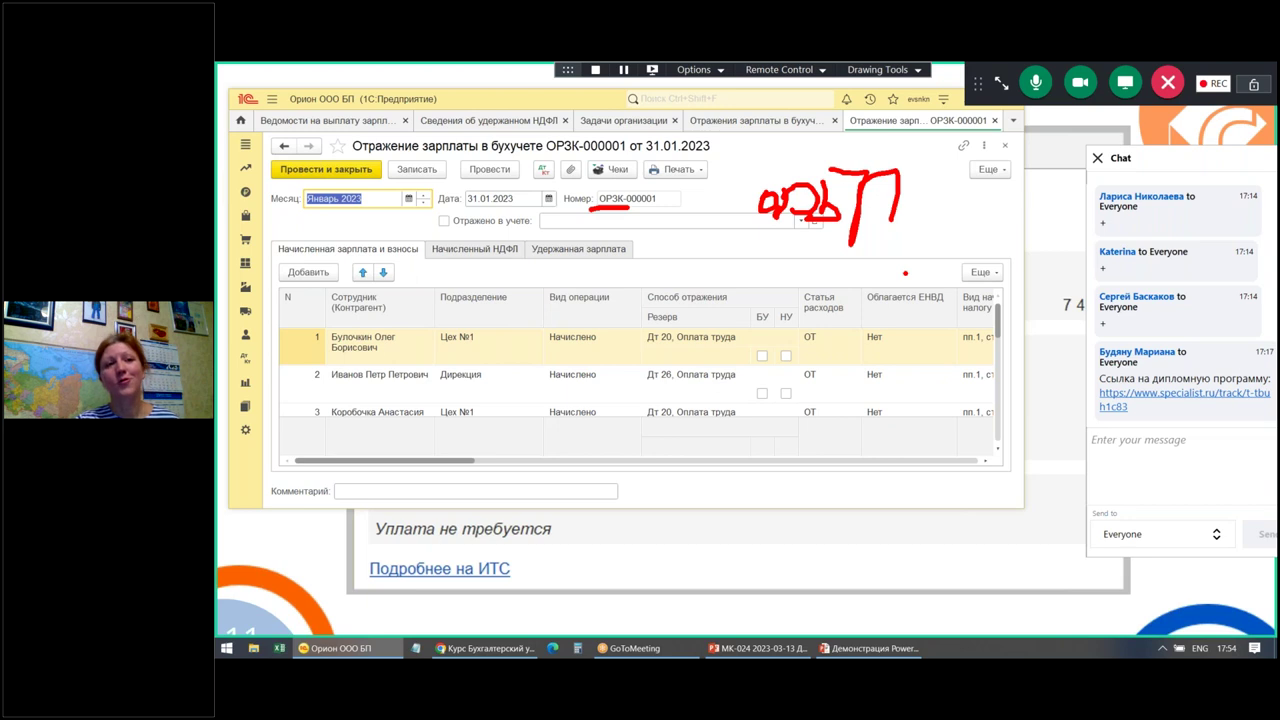
mouse_move(292, 100)
mouse_down()
mouse_move(300, 86)
mouse_move(270, 92)
mouse_up()
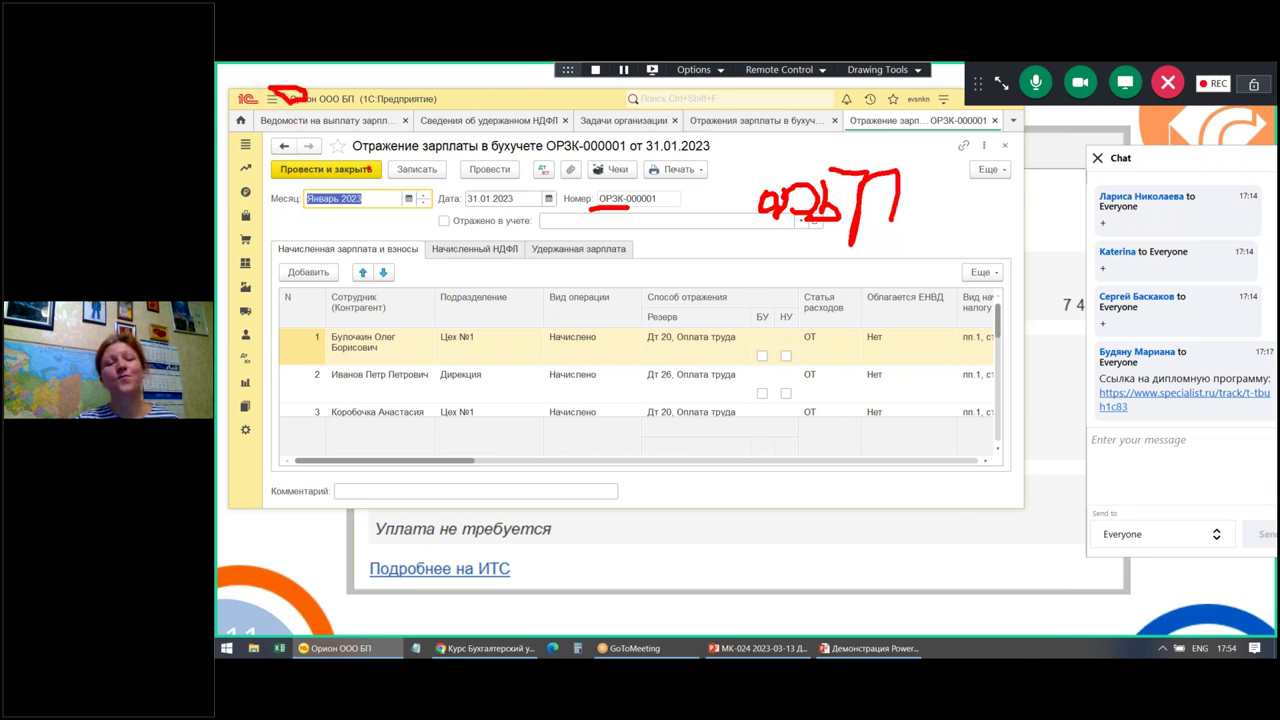
key(Escape)
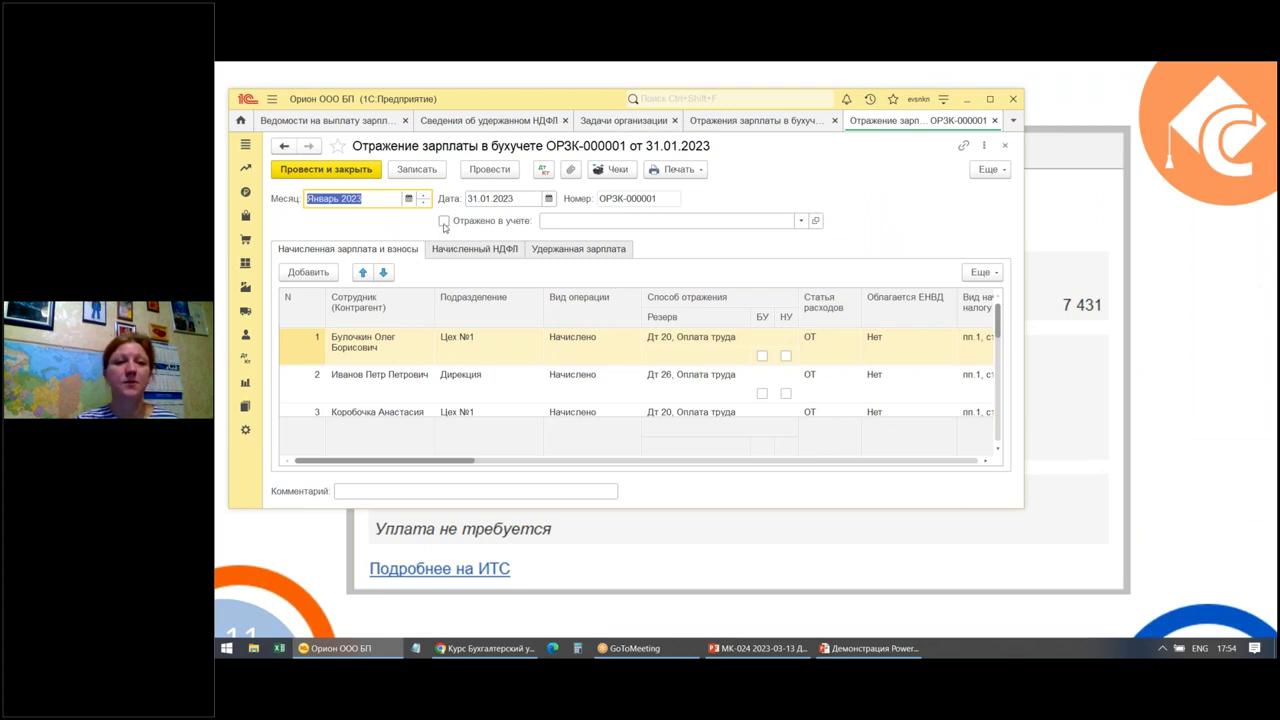
Mark the January 2023 salary reflection as Отражено в учете, post it, and view its postings before closing the document.
click(444, 221)
click(492, 172)
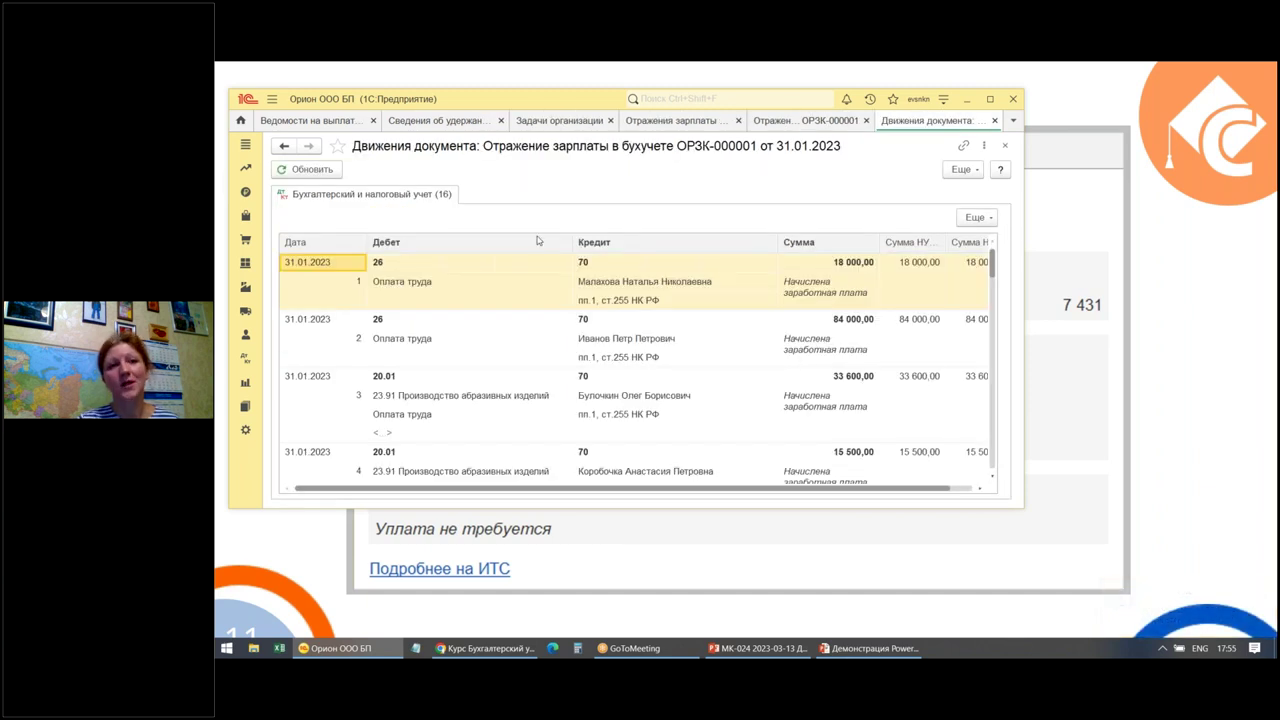
click(1005, 145)
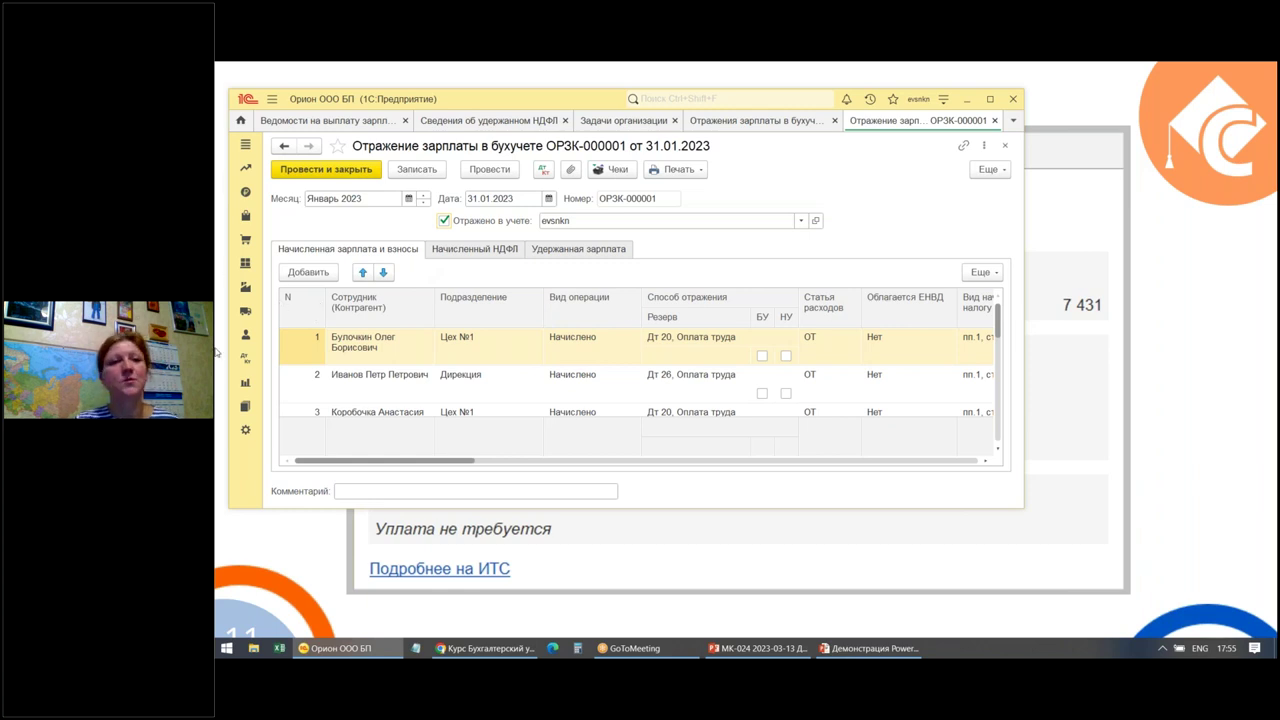
click(995, 120)
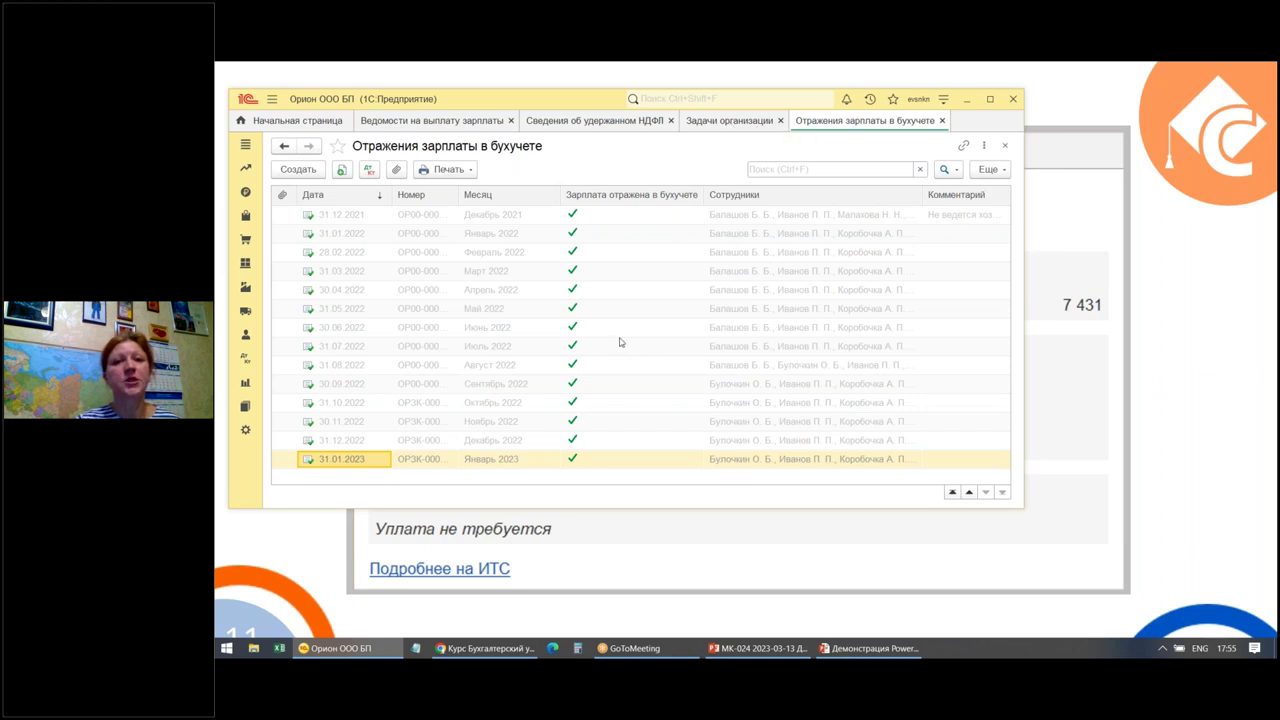
Review the January 2023 salary reflection's postings down to the insurance contributions on account 69.09, and close the list of reflections.
click(524, 460)
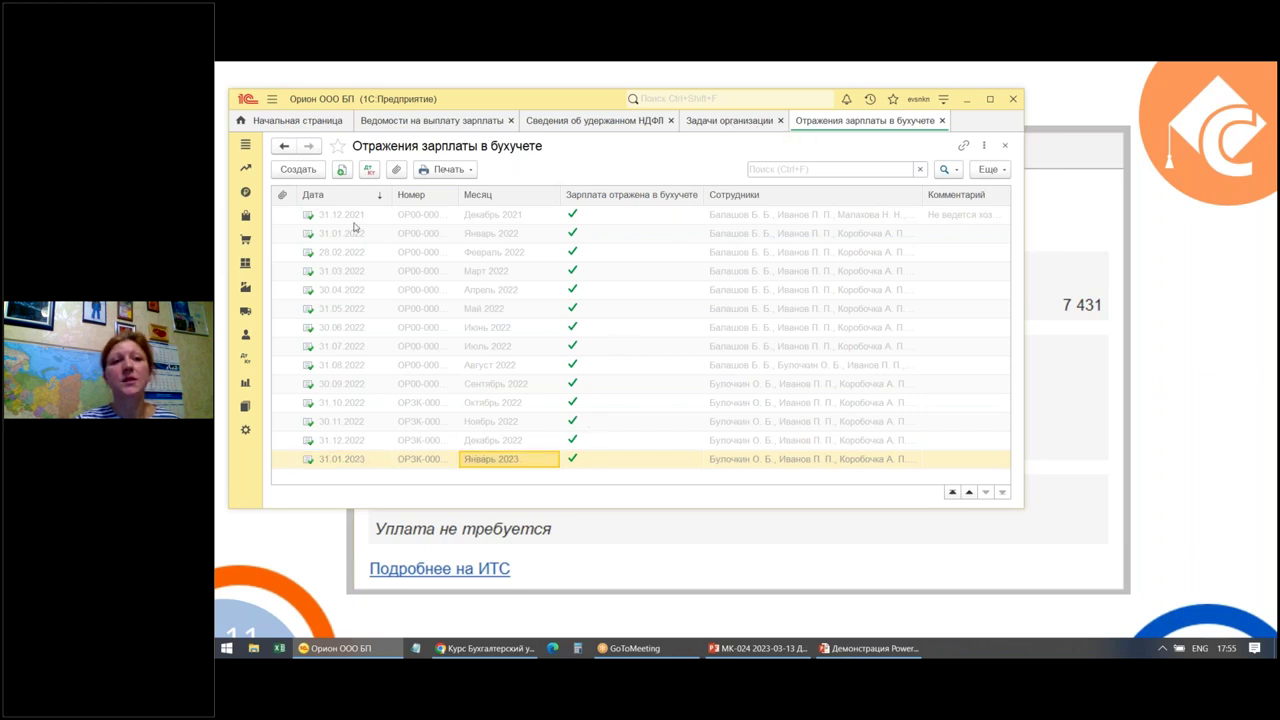
click(368, 170)
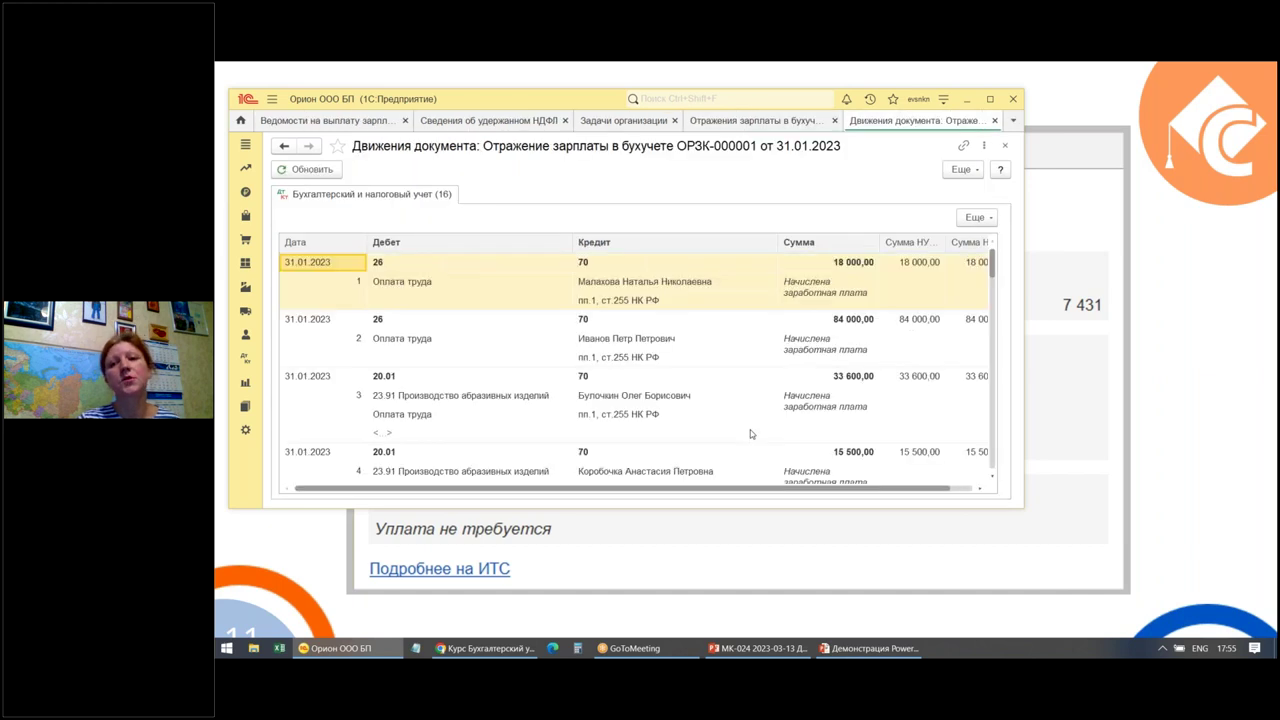
scroll(674, 376, down, 2)
scroll(674, 376, down, 3)
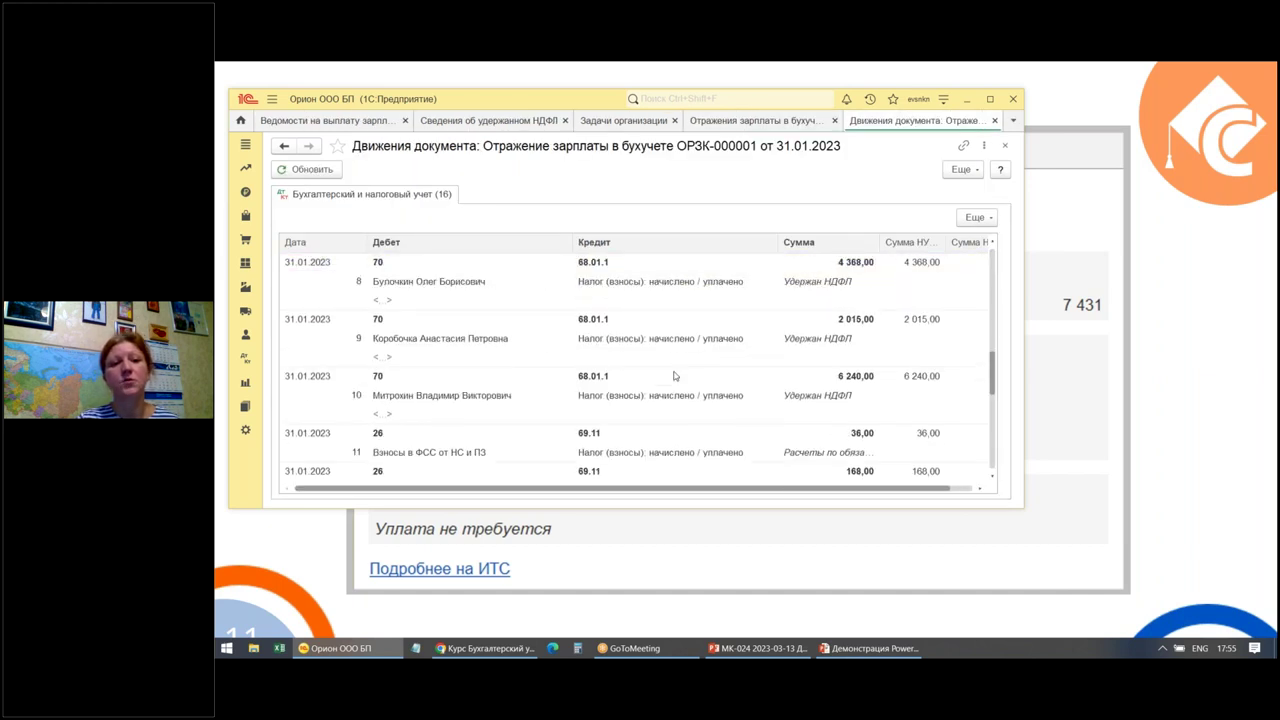
scroll(630, 405, down, 3)
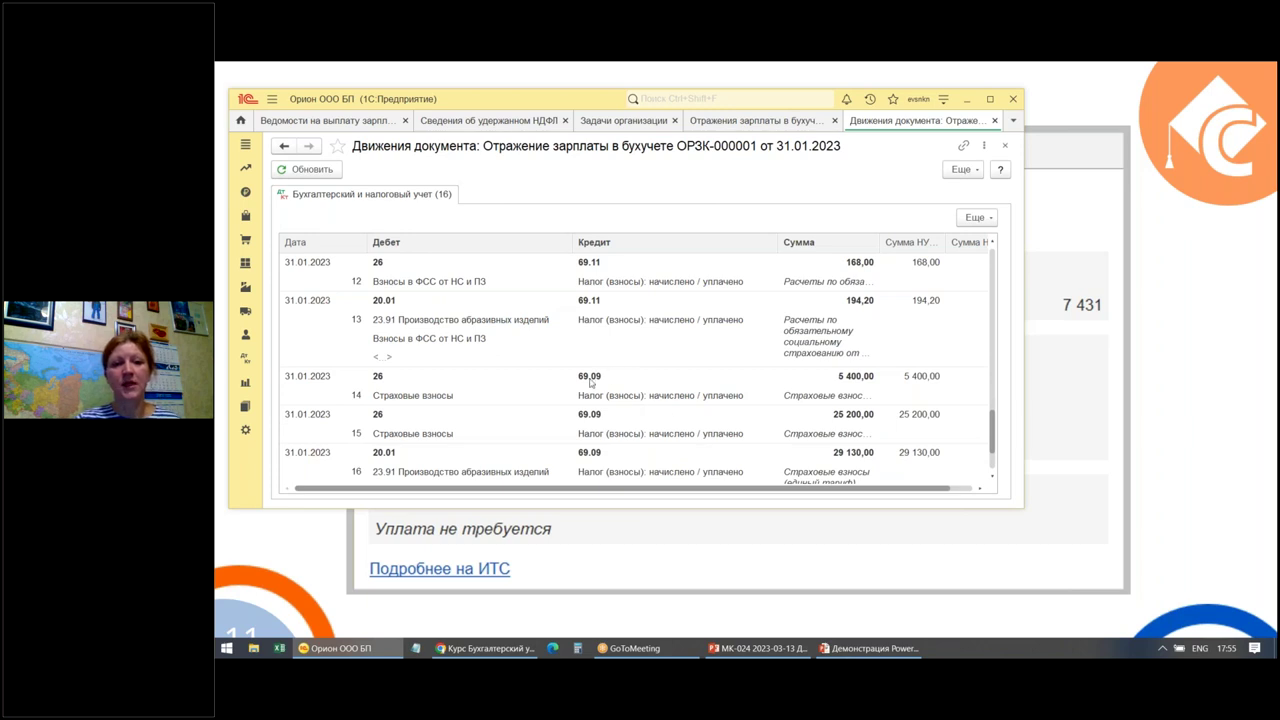
click(606, 396)
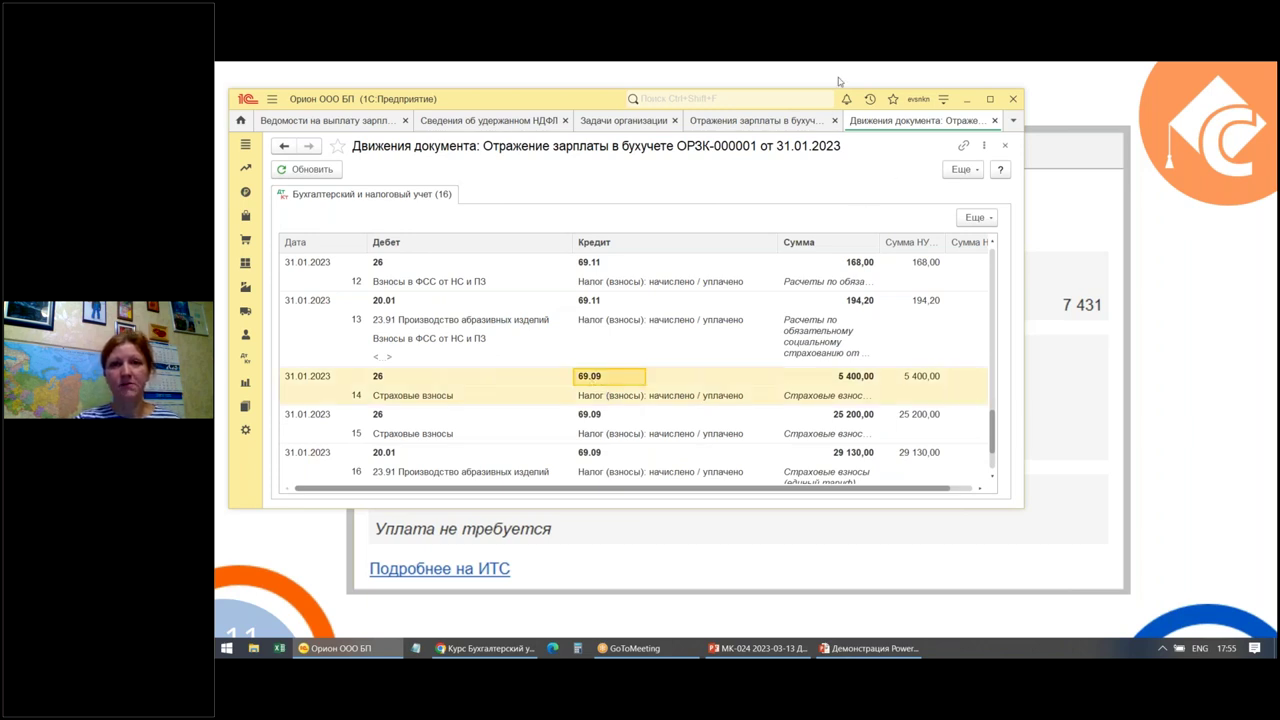
click(994, 121)
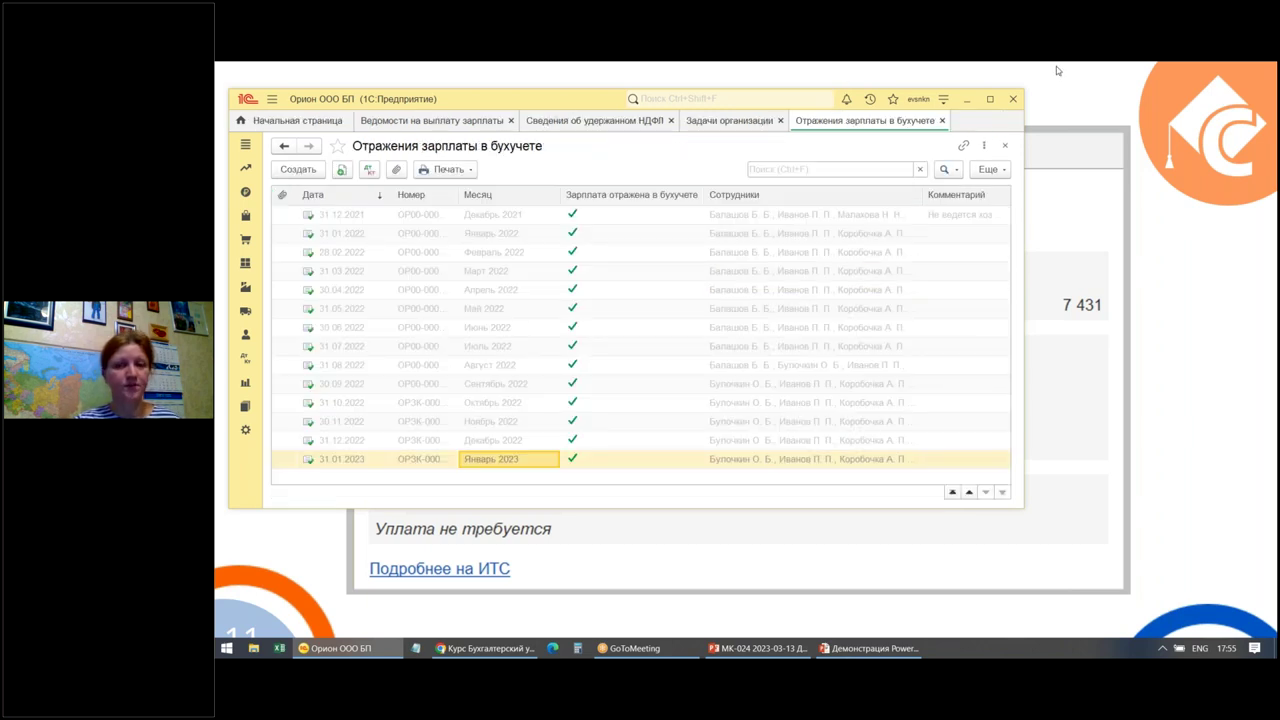
click(941, 121)
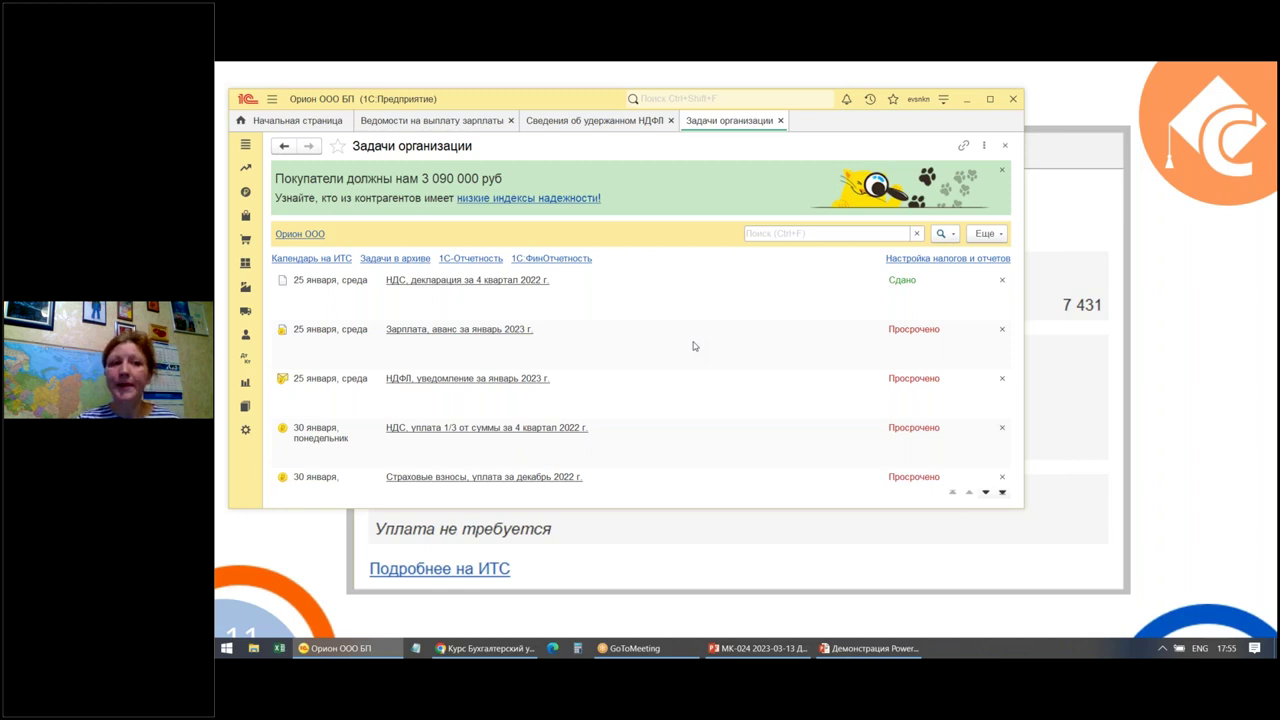
Open the Оборотно-сальдовая ведомость report and set the working date in the personal settings to 25.01.2023.
click(245, 382)
click(344, 210)
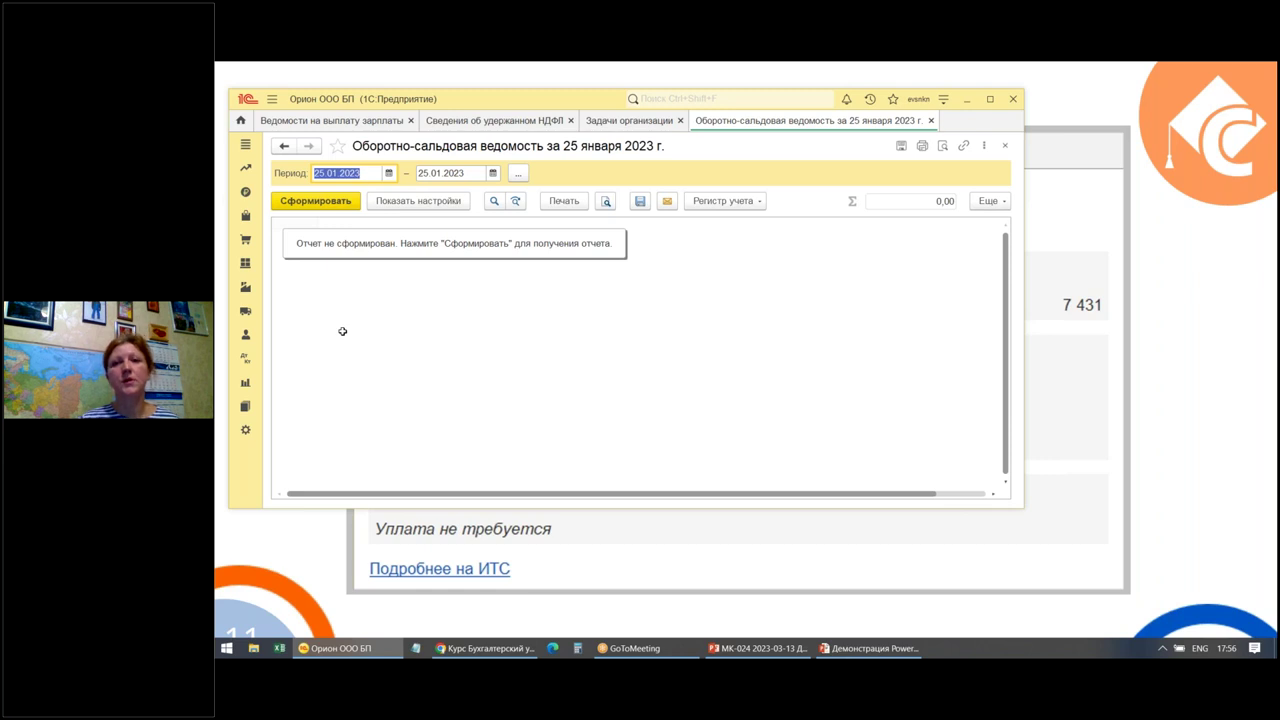
click(245, 144)
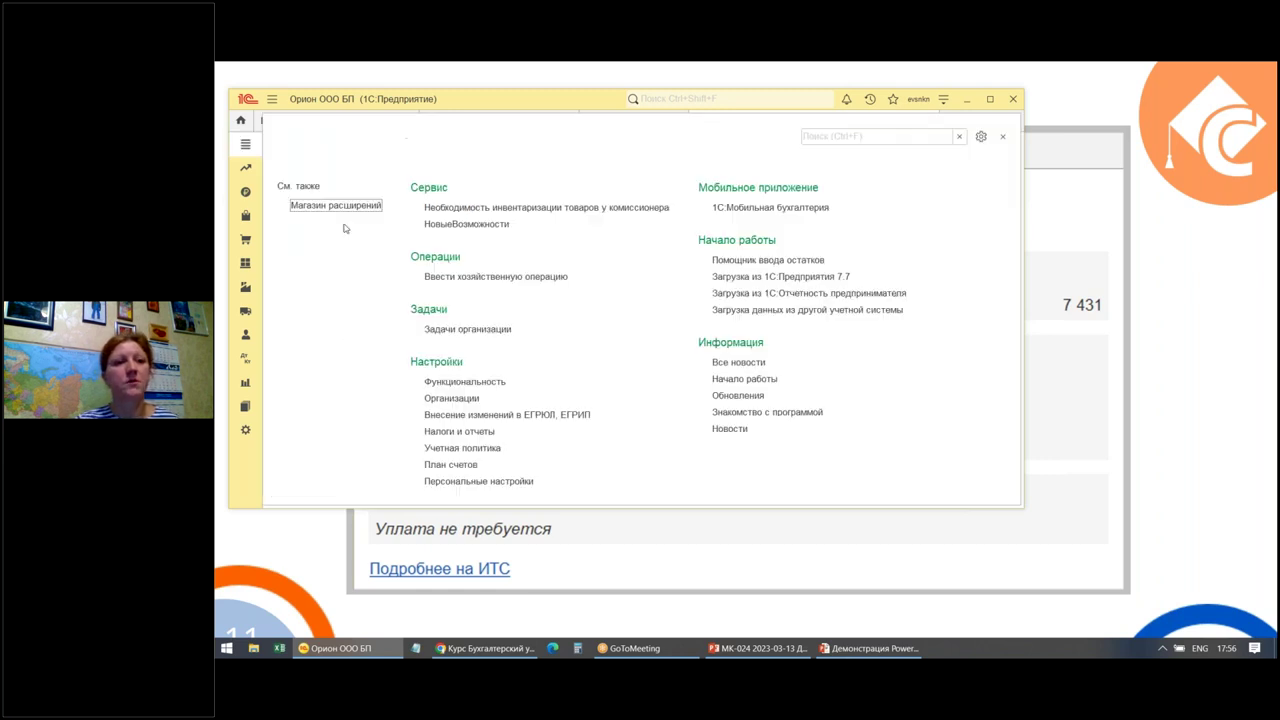
click(478, 481)
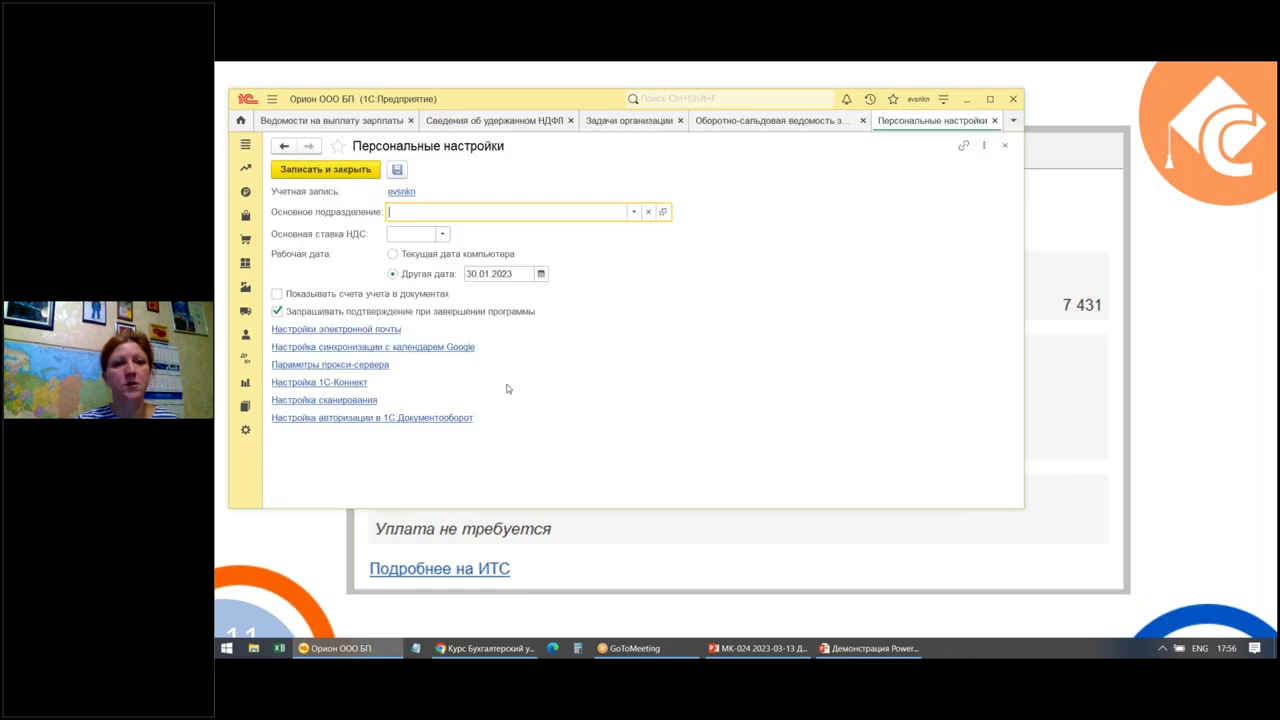
click(488, 274)
click(490, 274)
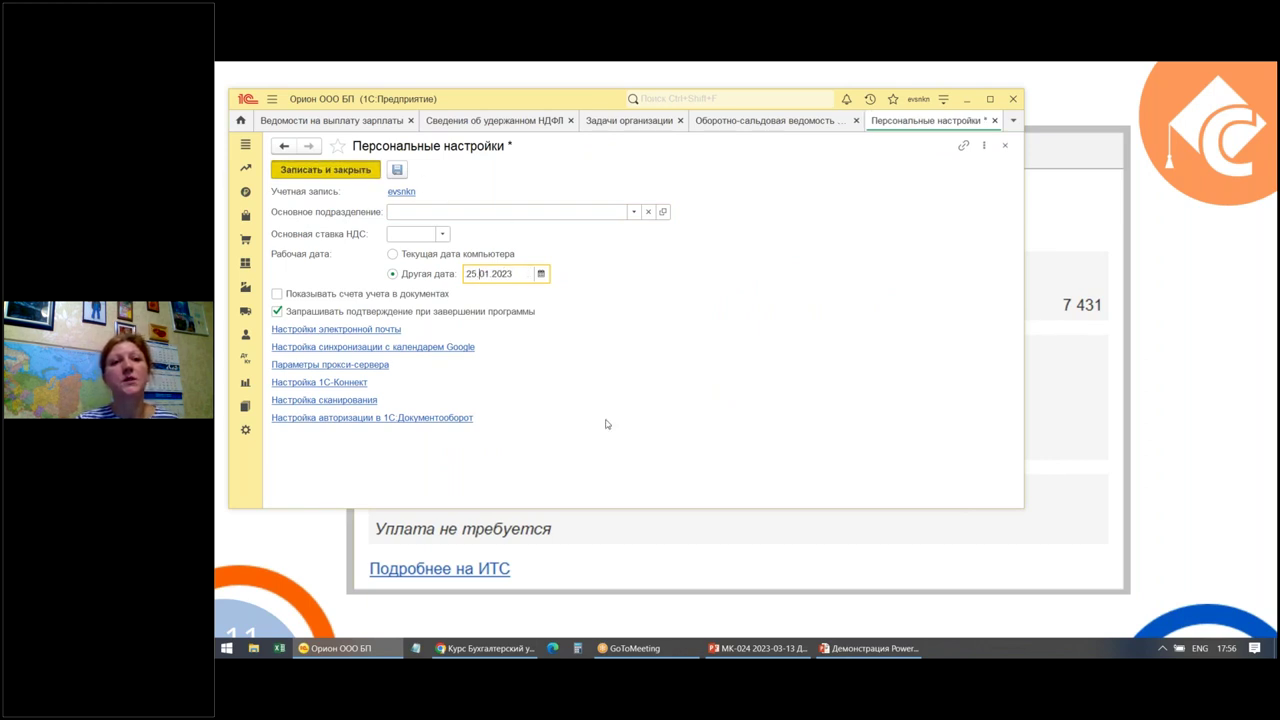
key(ctrl+Return)
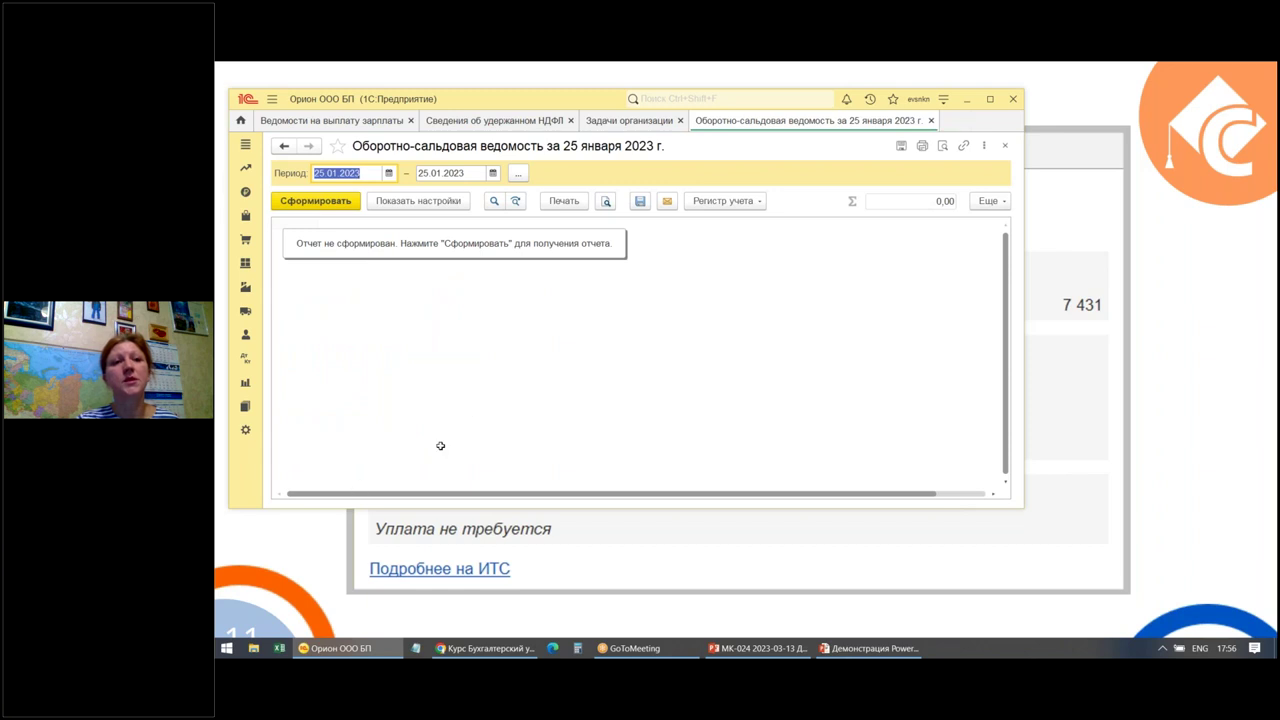
Generate the trial balance for 25.01.2023 in a maximized window and examine the balances on account 68 and those following it.
click(328, 202)
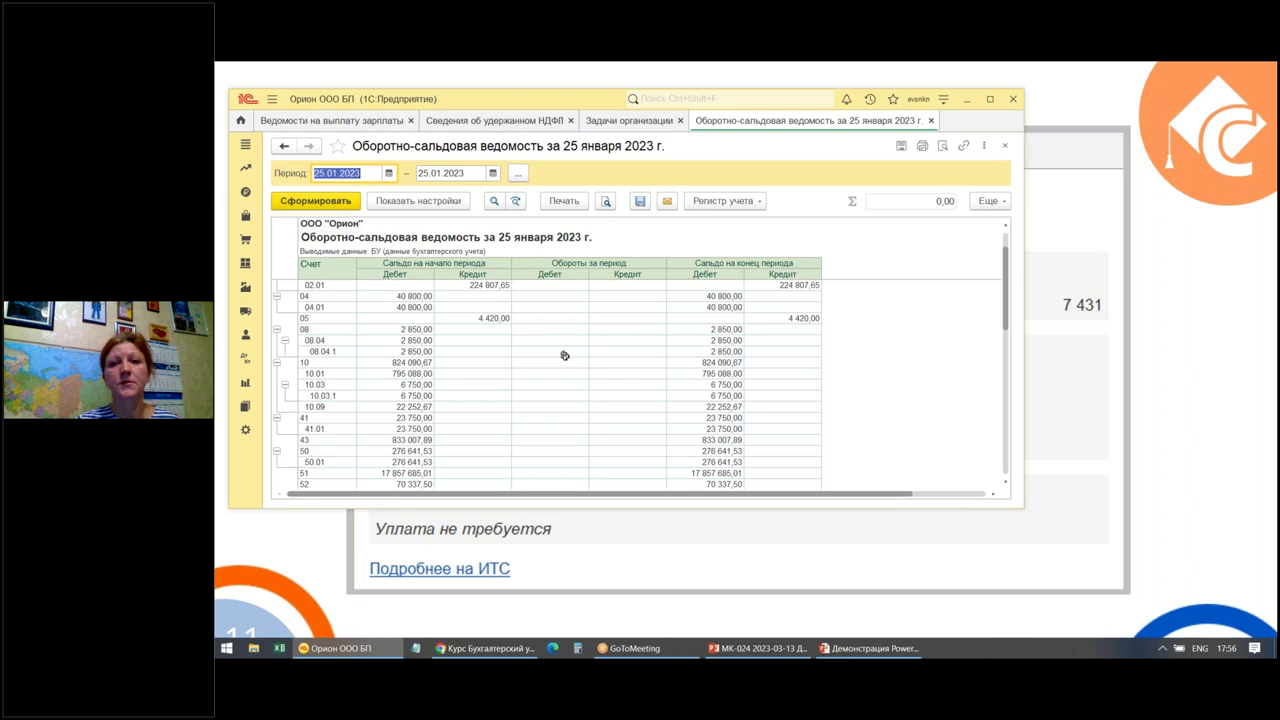
double_click(508, 100)
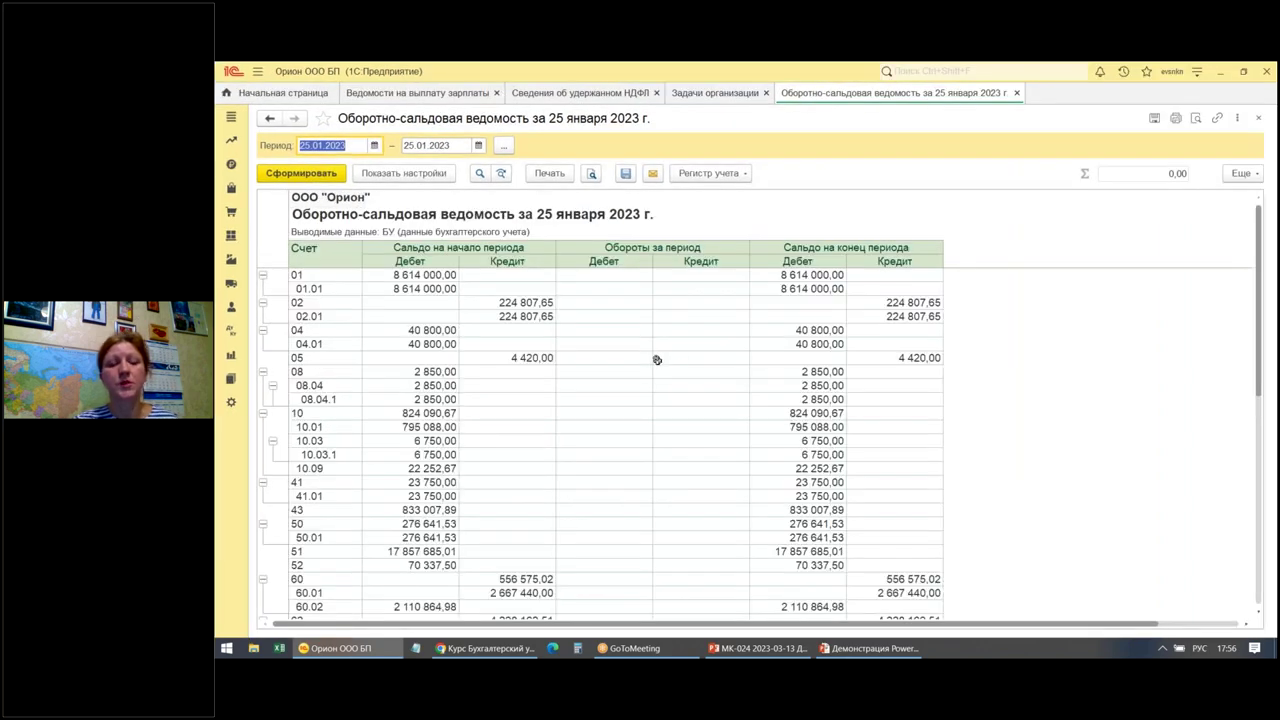
scroll(657, 360, down, 8)
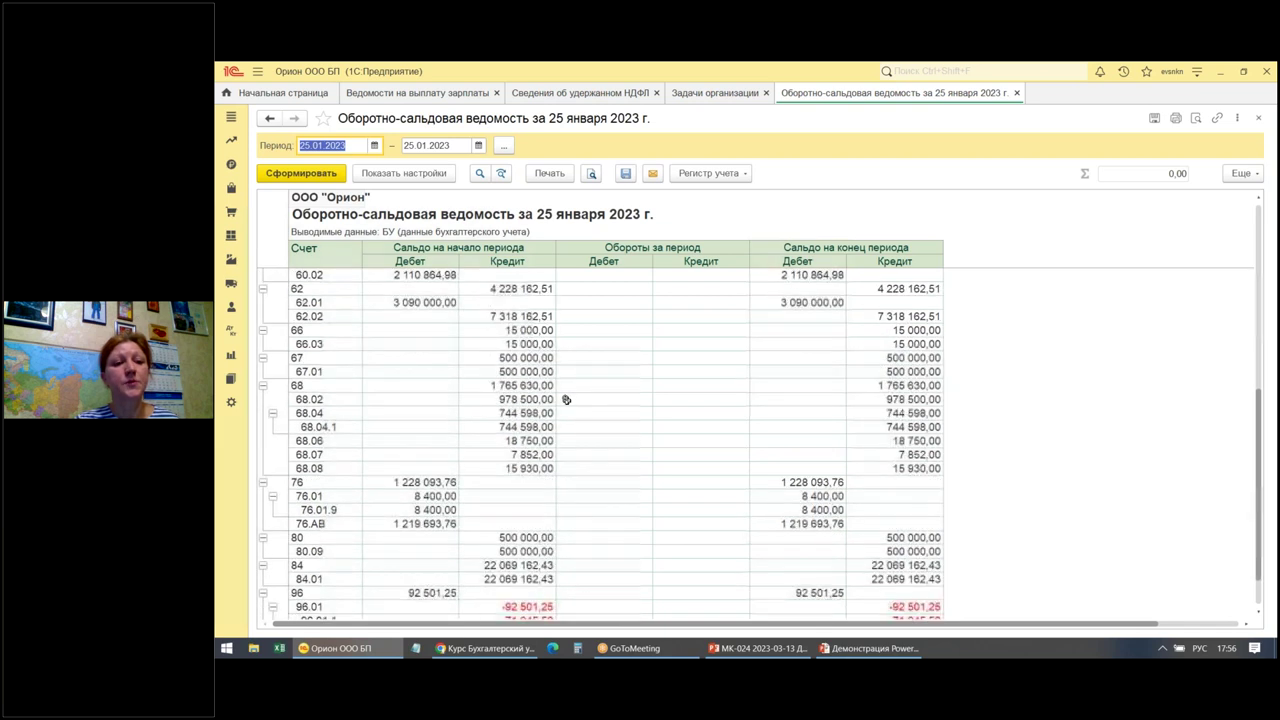
scroll(566, 399, down, 3)
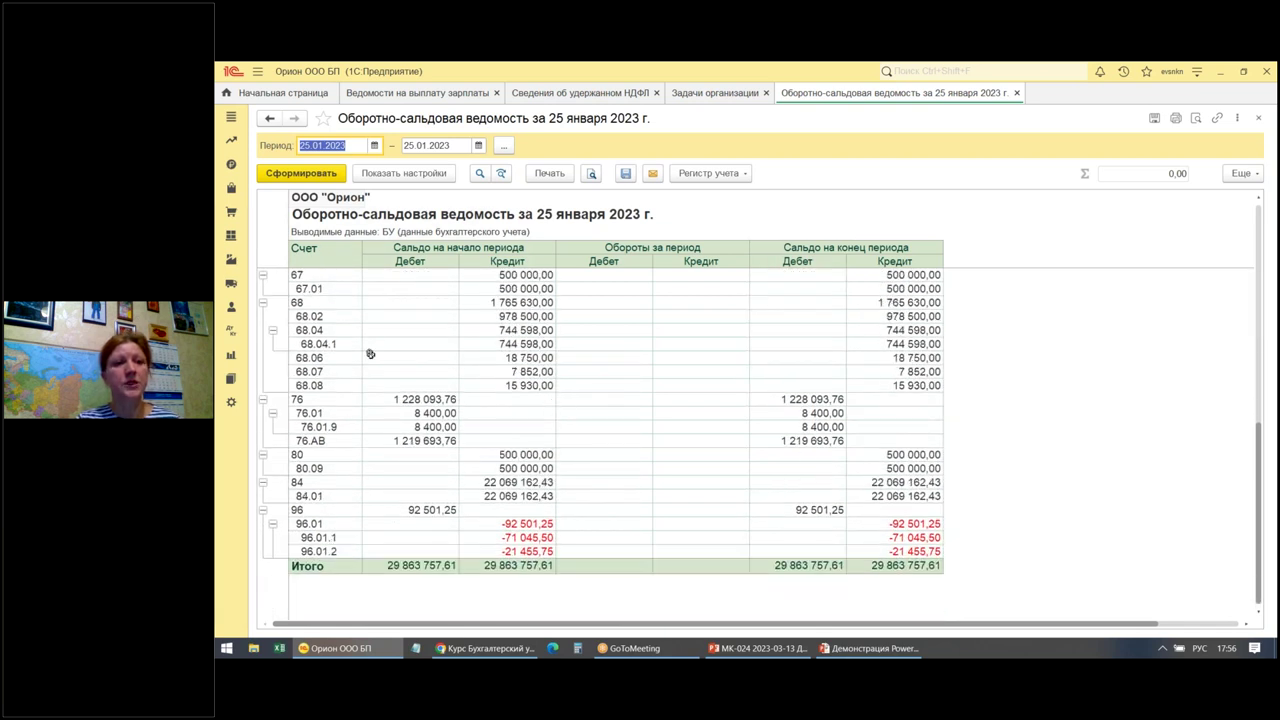
drag(279, 300, 294, 293)
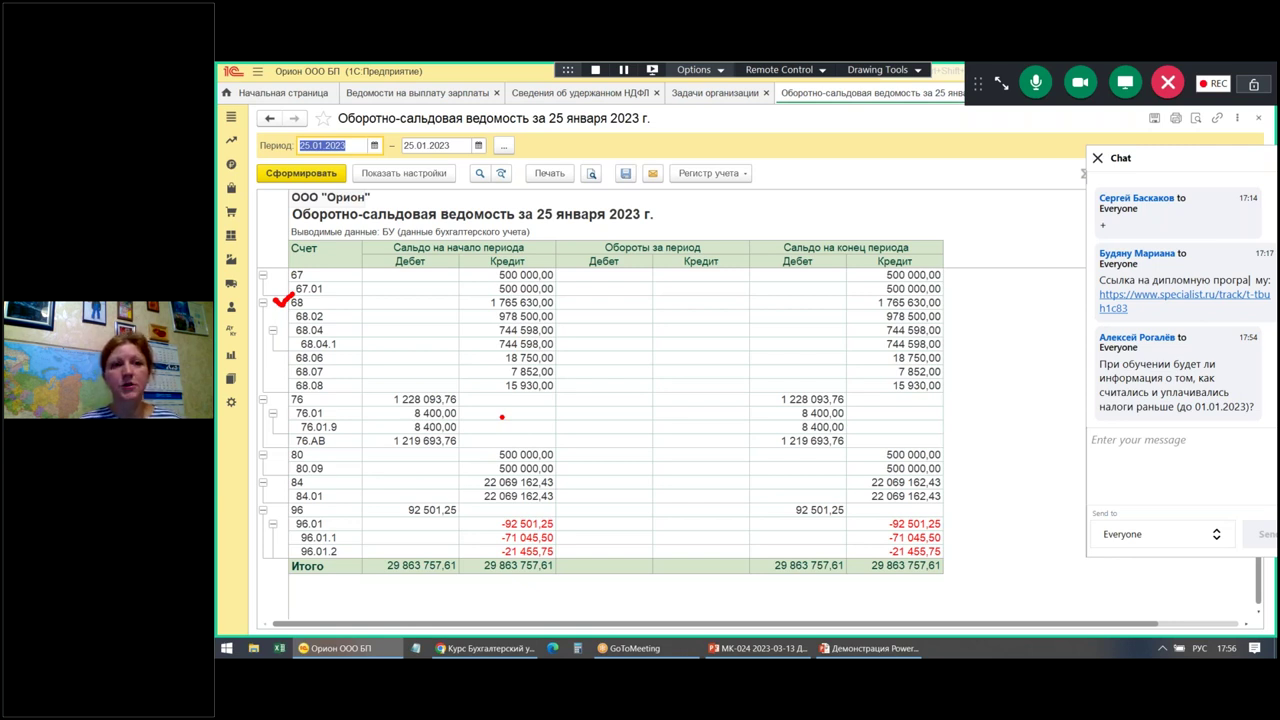
drag(263, 398, 352, 401)
mouse_move(614, 138)
mouse_down()
mouse_move(630, 150)
mouse_move(615, 165)
mouse_move(704, 158)
mouse_move(692, 156)
mouse_up()
click(667, 162)
mouse_move(740, 146)
mouse_down()
mouse_move(750, 136)
mouse_move(733, 170)
mouse_up()
click(757, 170)
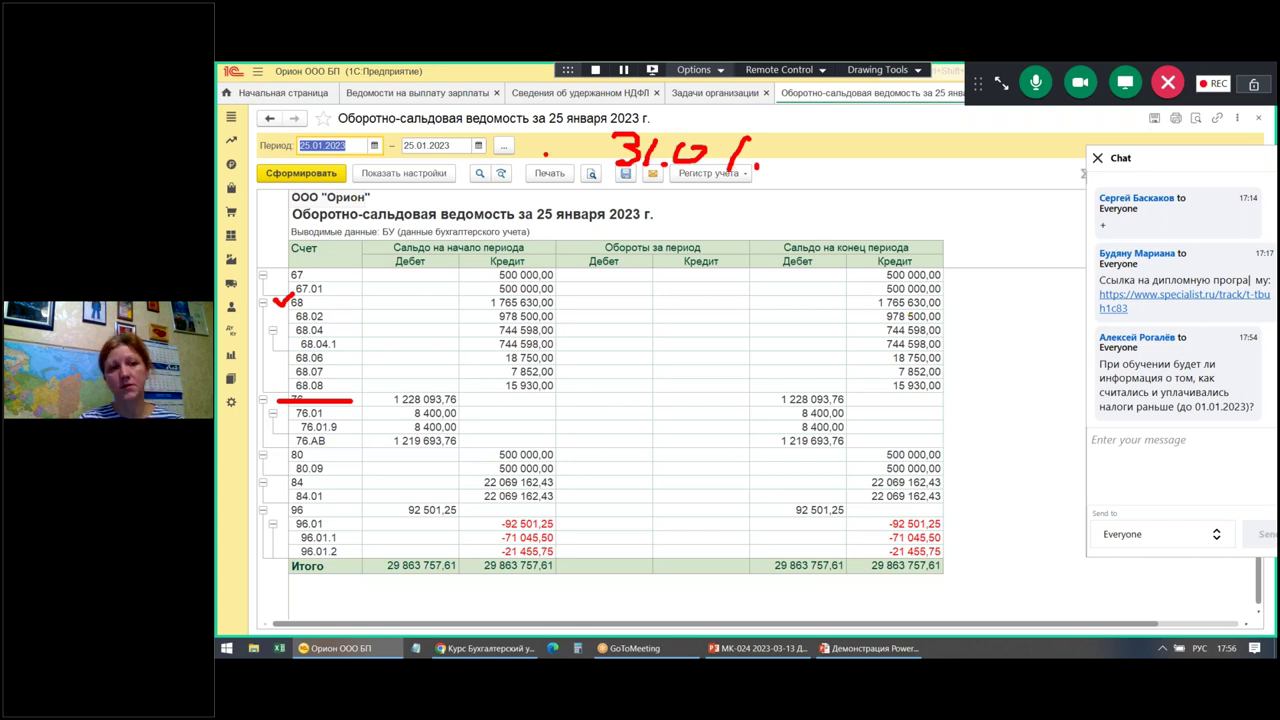
Regenerate the trial balance with the period extended to 31.01.2023 and examine accounts 68, 69 and 70.
click(479, 145)
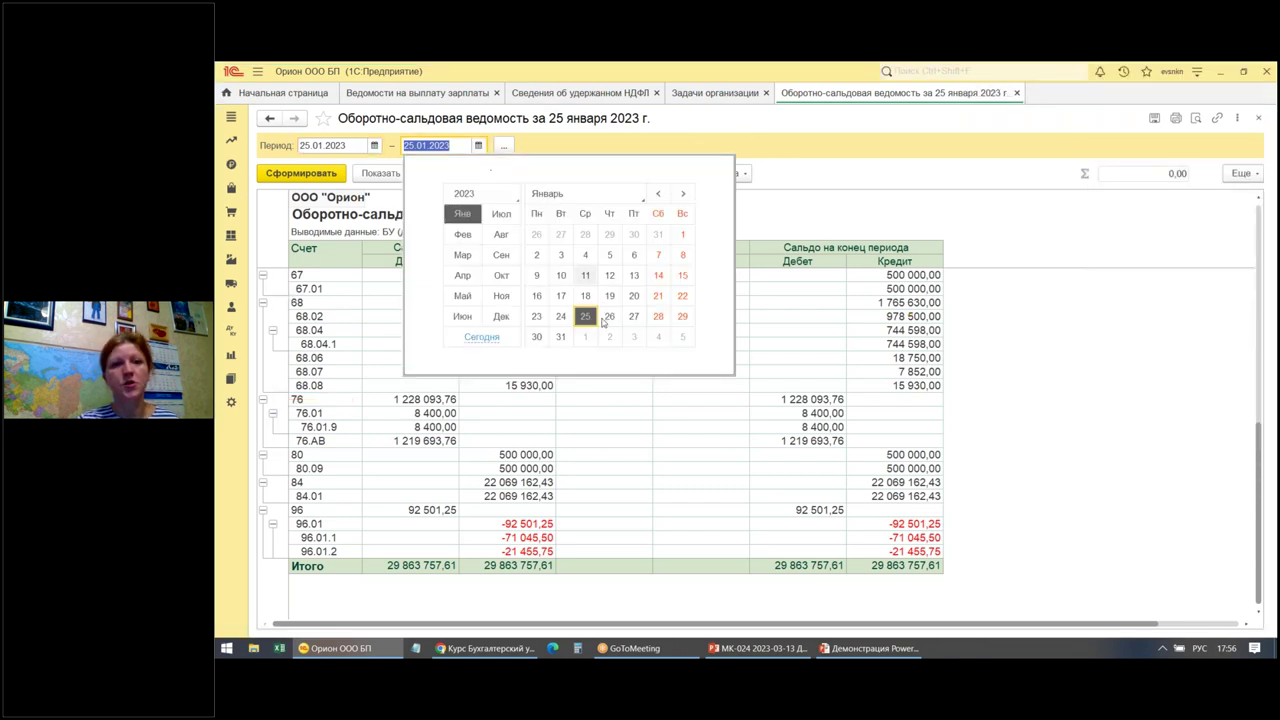
click(560, 336)
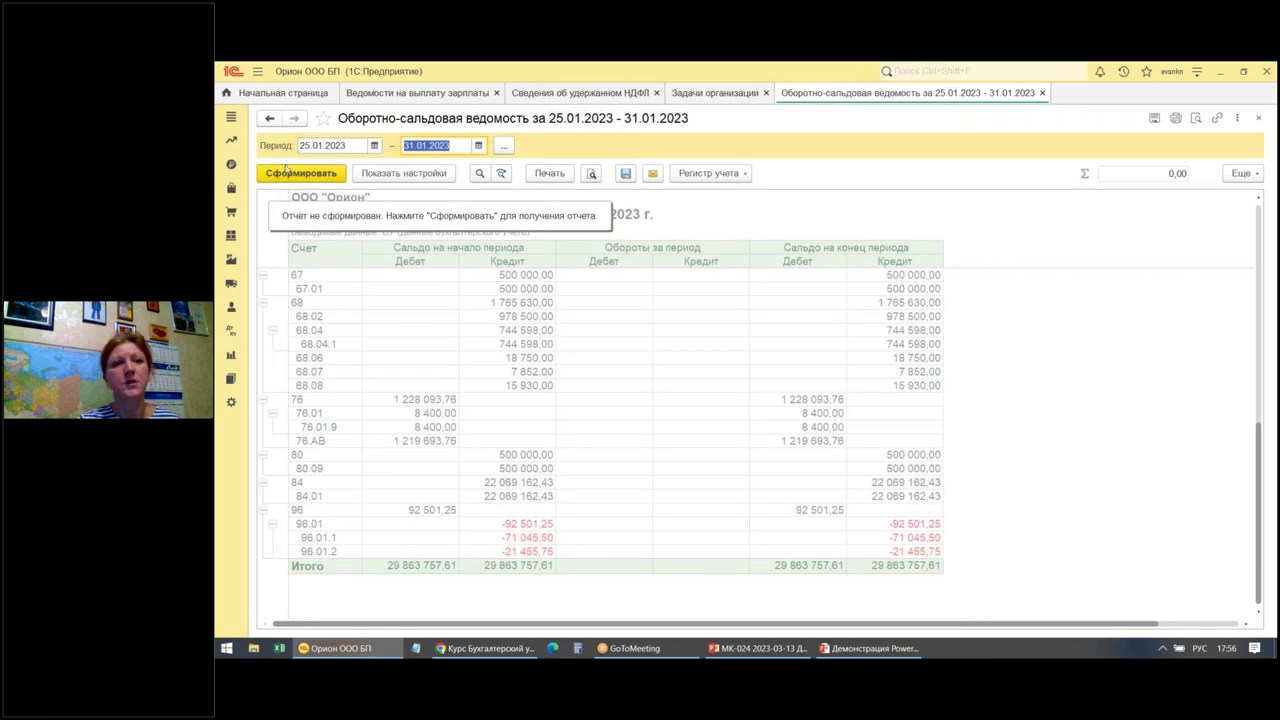
click(297, 180)
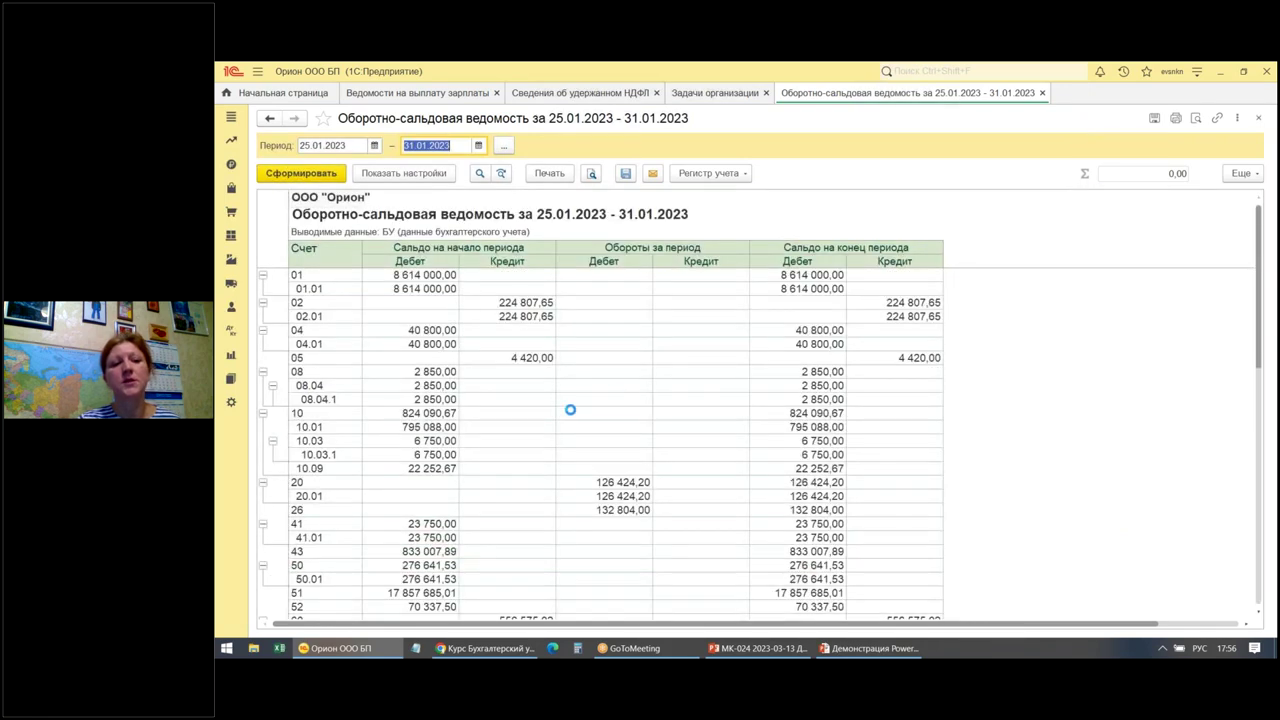
scroll(571, 409, down, 3)
scroll(514, 450, down, 8)
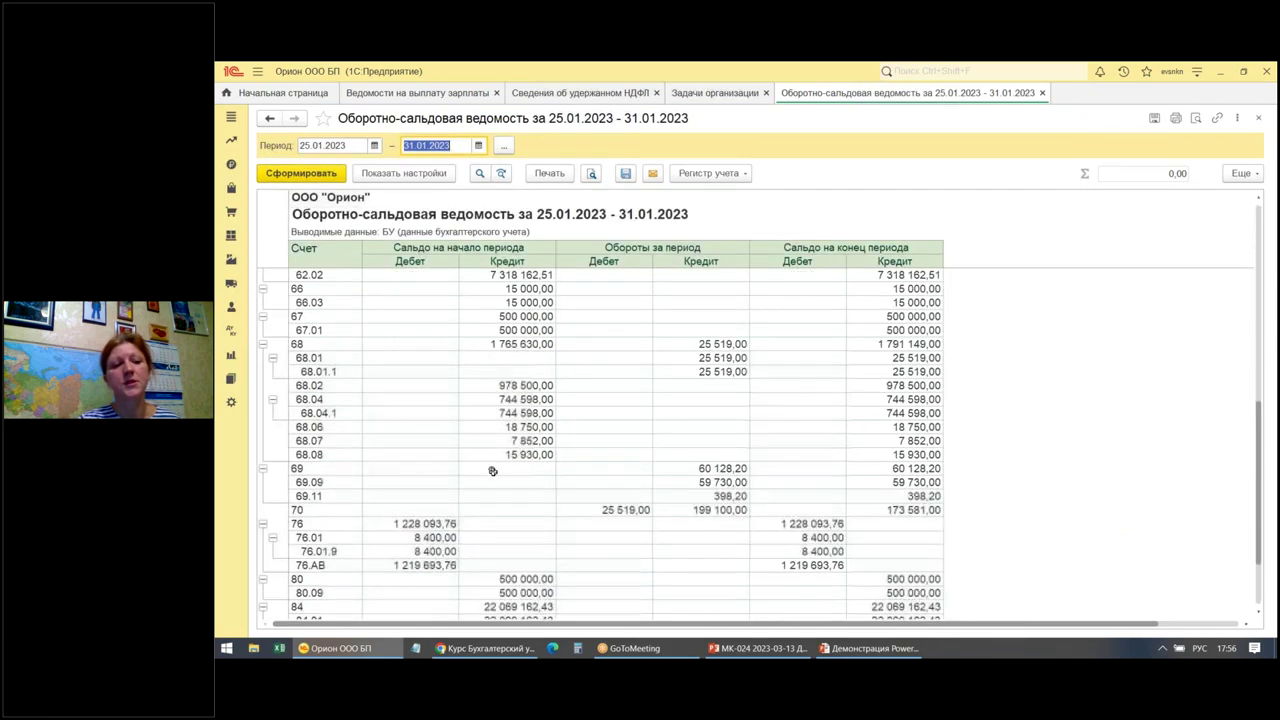
Check the period's credit turnovers on account 69 and its subaccounts 69.09 and 69.11 in the trial balance.
click(304, 472)
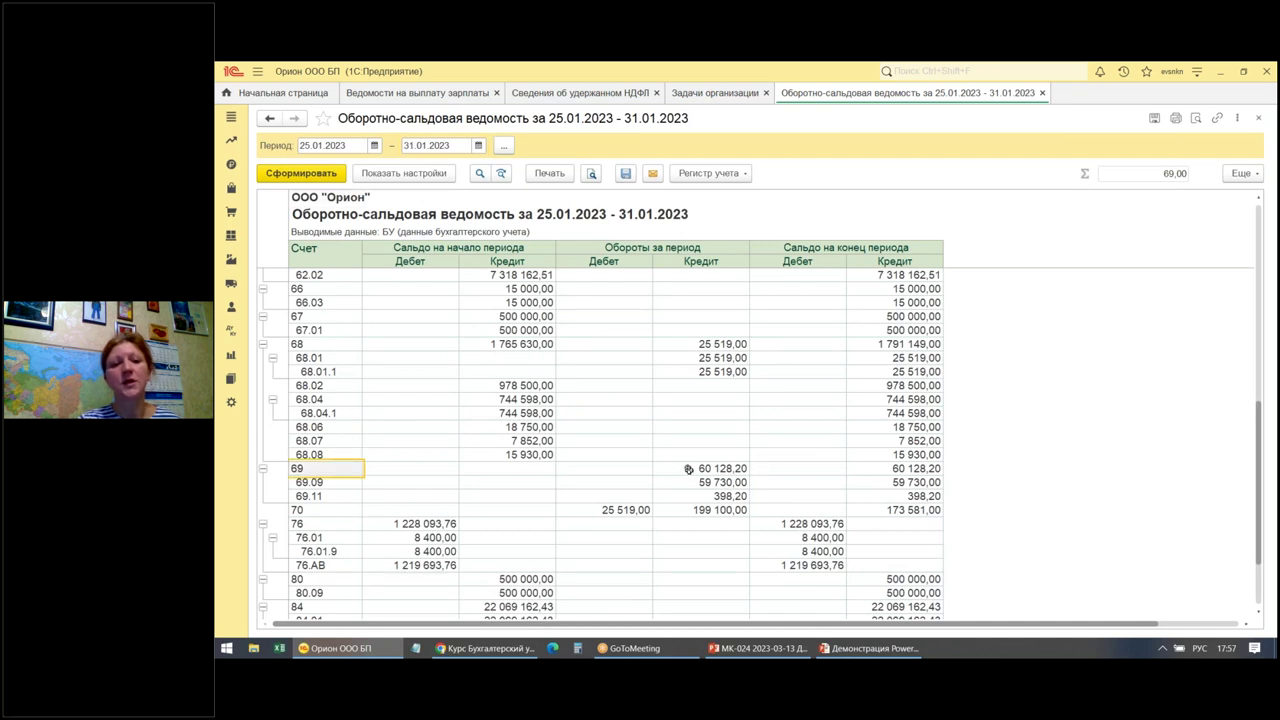
click(690, 469)
click(690, 482)
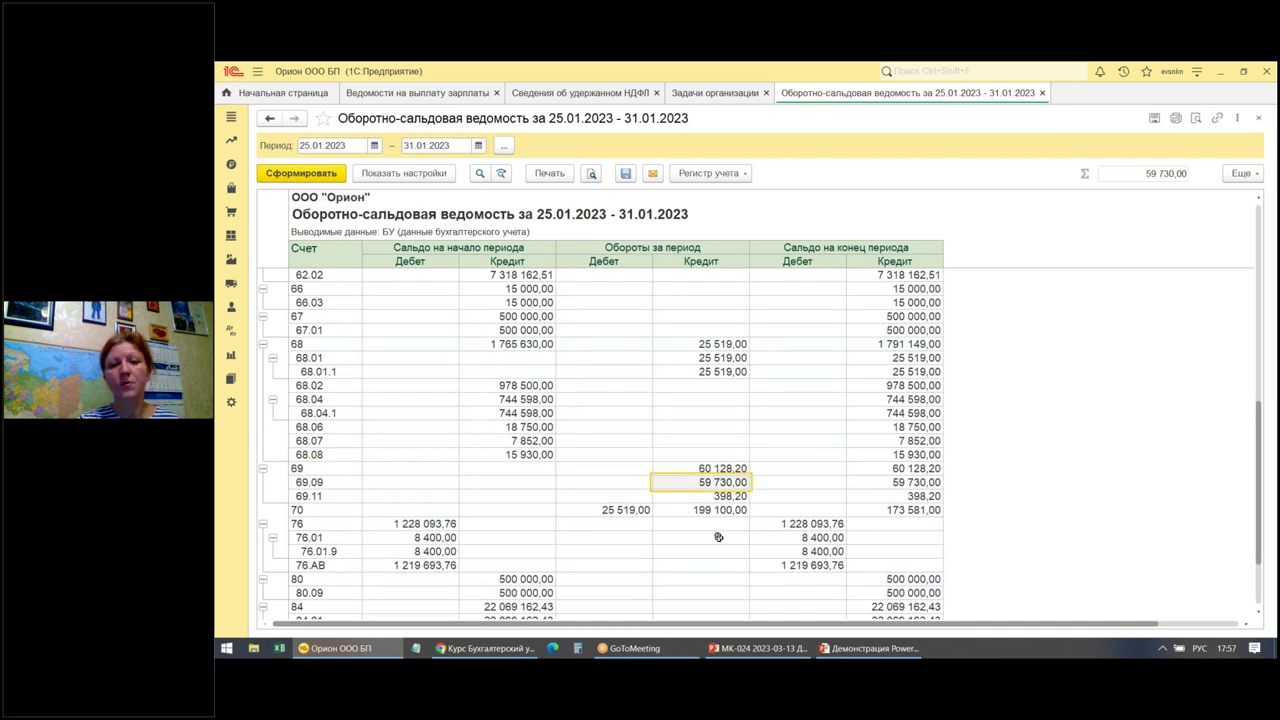
click(709, 496)
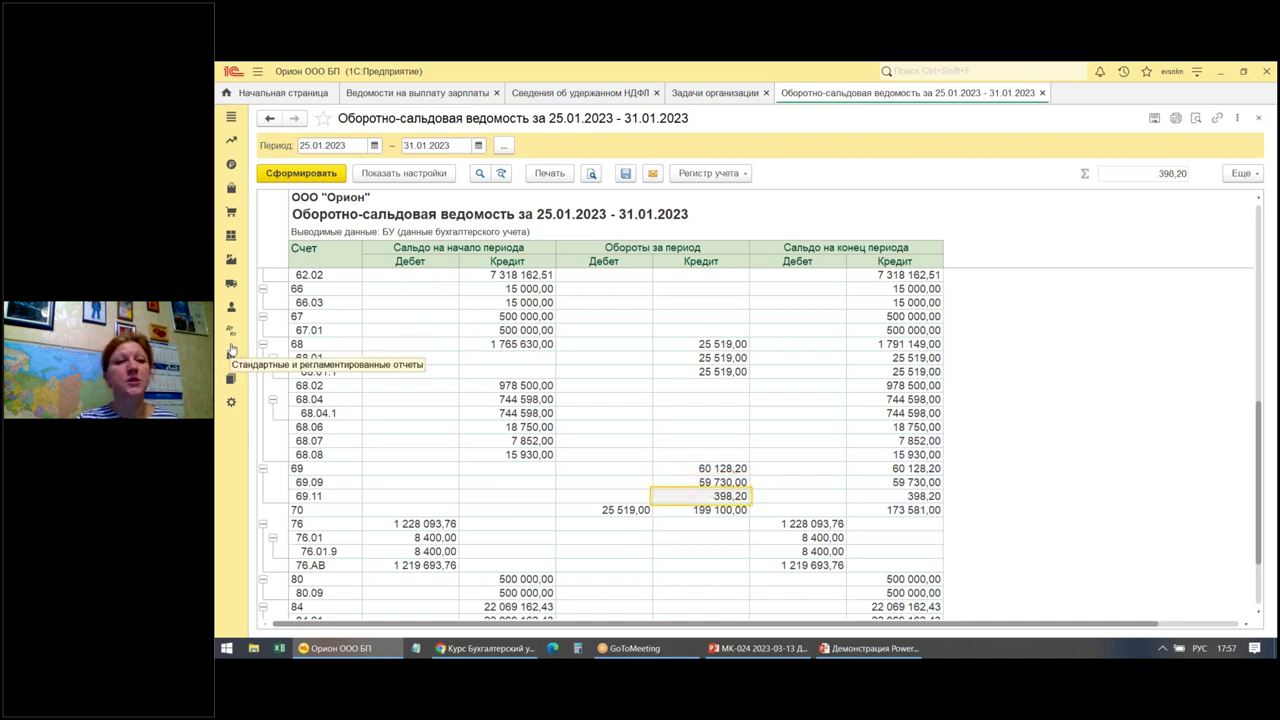
Enable «Выводить наименование счета» among the report's additional fields and regenerate the trial balance for 25.01.2023 - 31.01.2023.
click(405, 174)
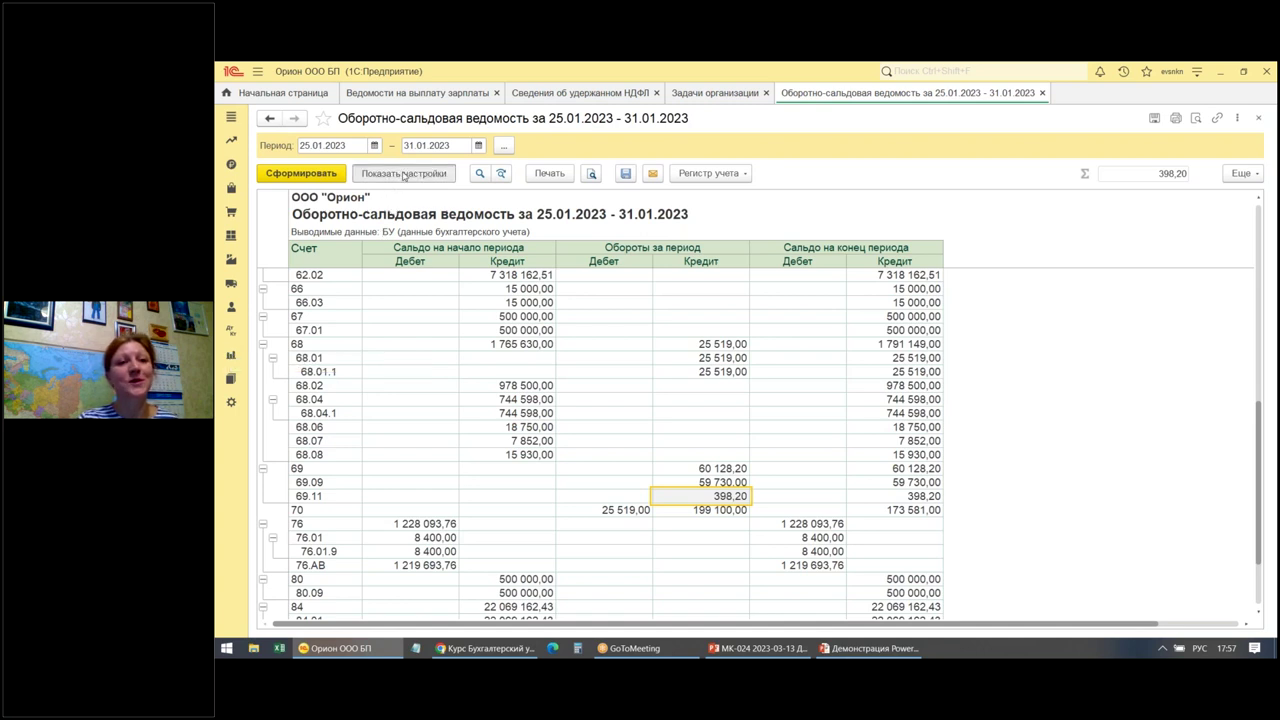
click(575, 220)
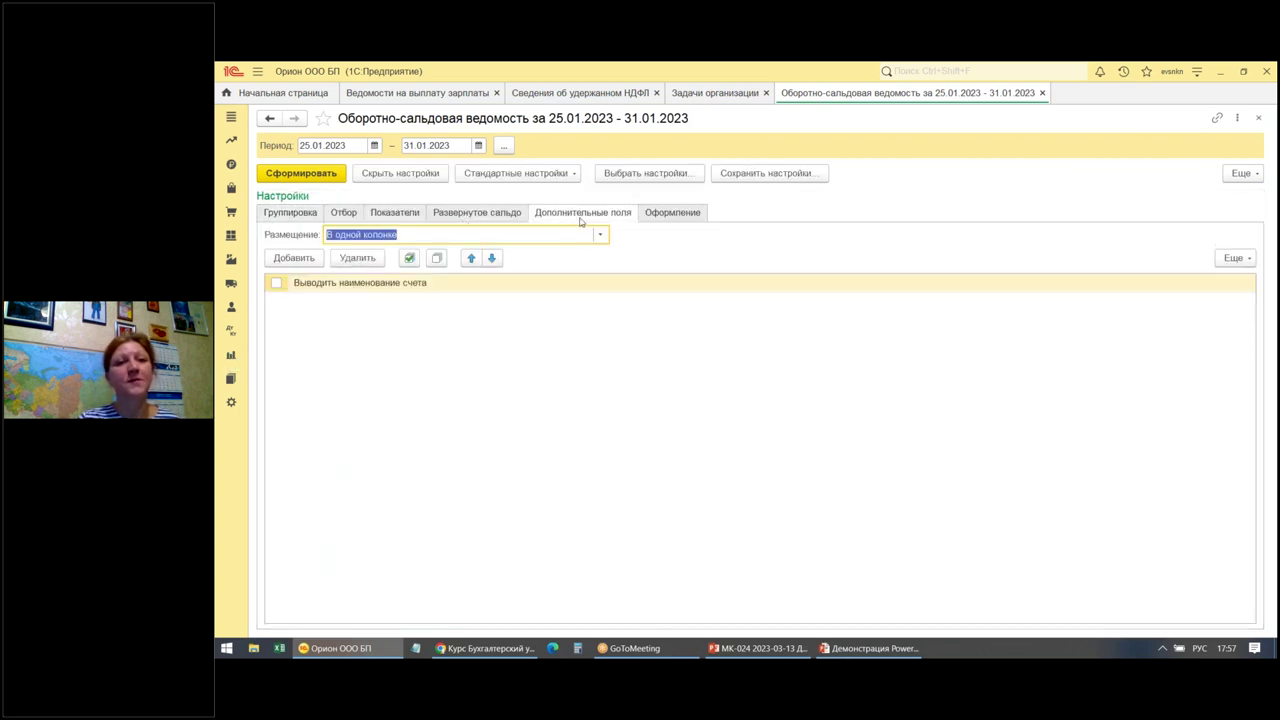
click(276, 283)
click(649, 498)
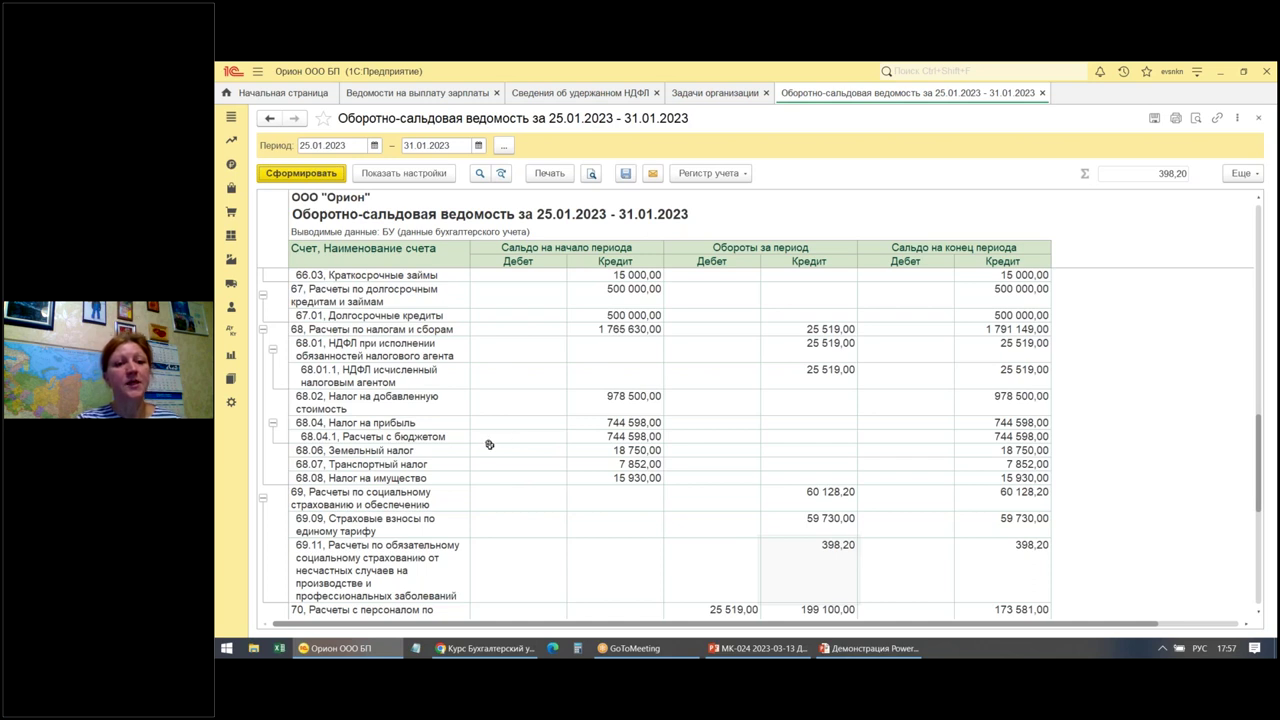
scroll(494, 420, down, 1)
Set the period's end date to 25.01.2023, regenerate the trial balance and bring the account 68 balances into view.
click(478, 145)
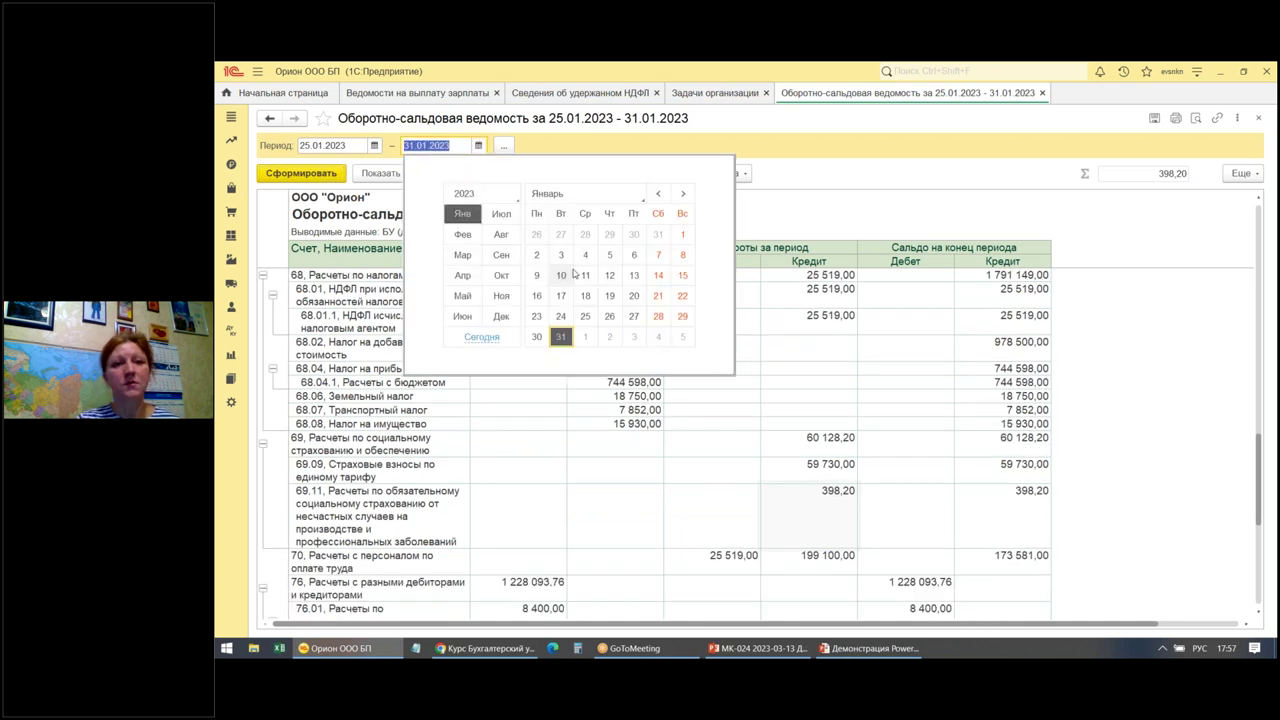
click(585, 316)
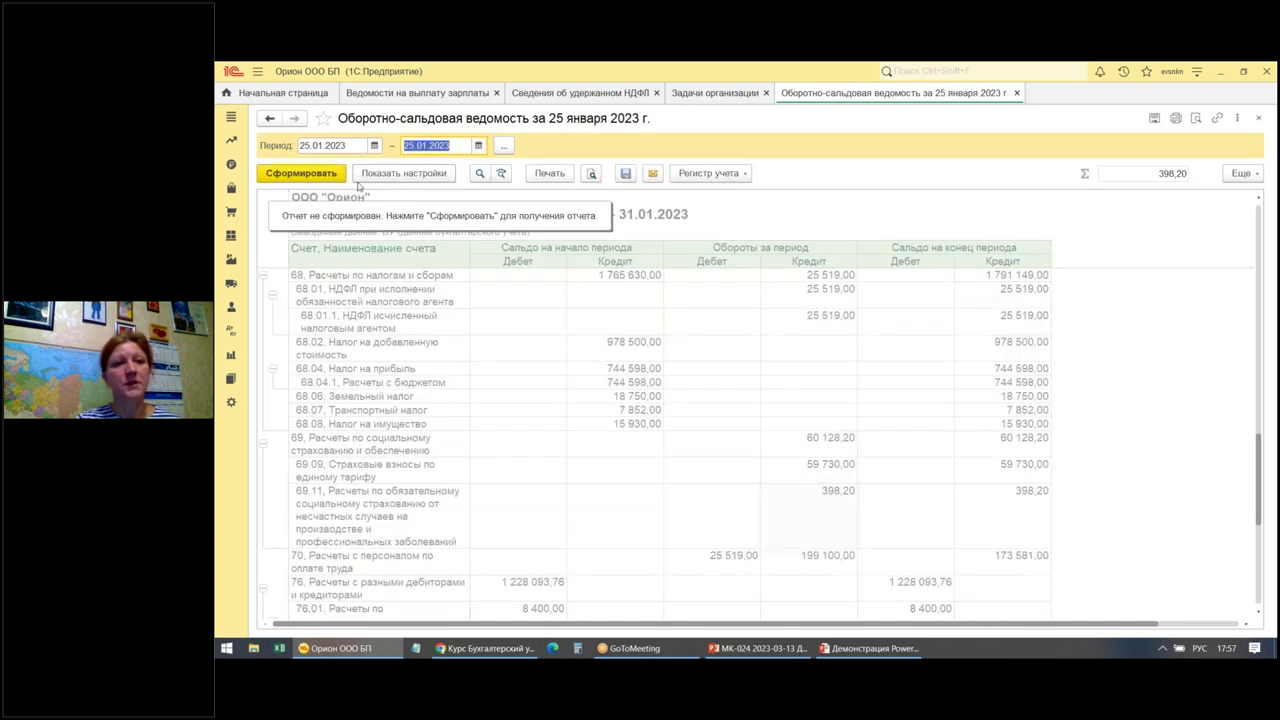
click(310, 172)
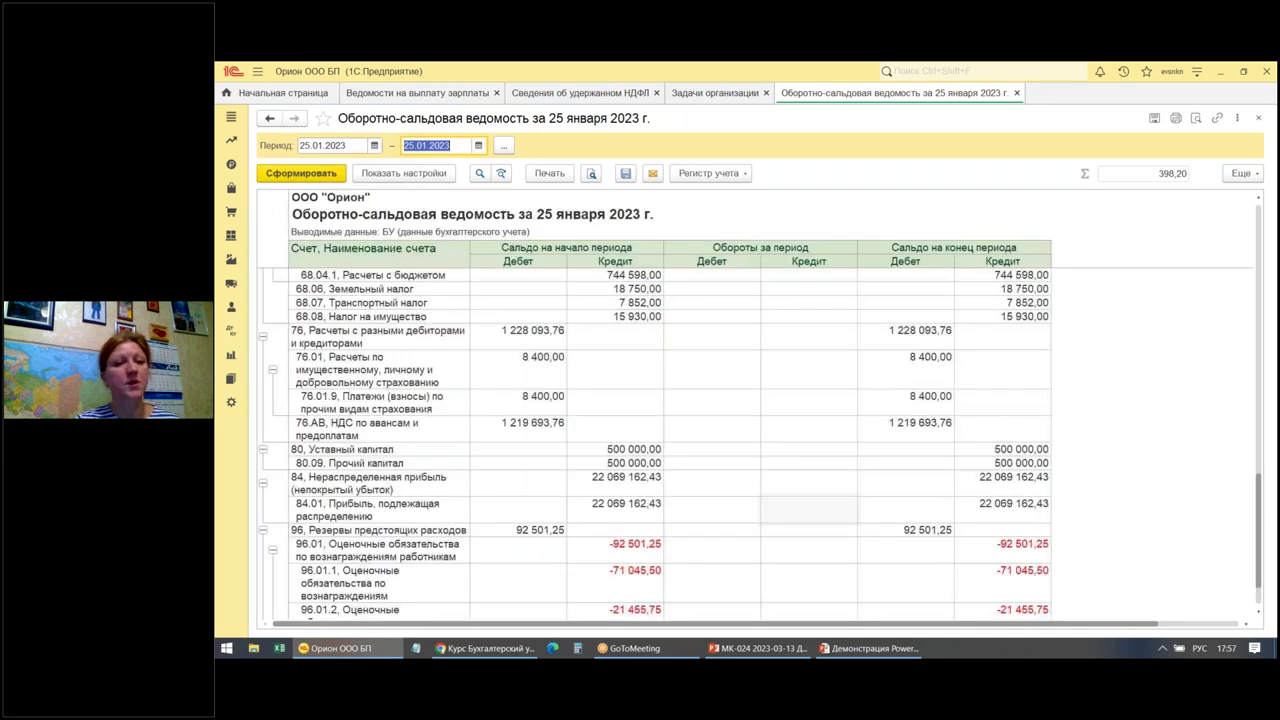
scroll(439, 448, up, 5)
scroll(439, 448, down, 3)
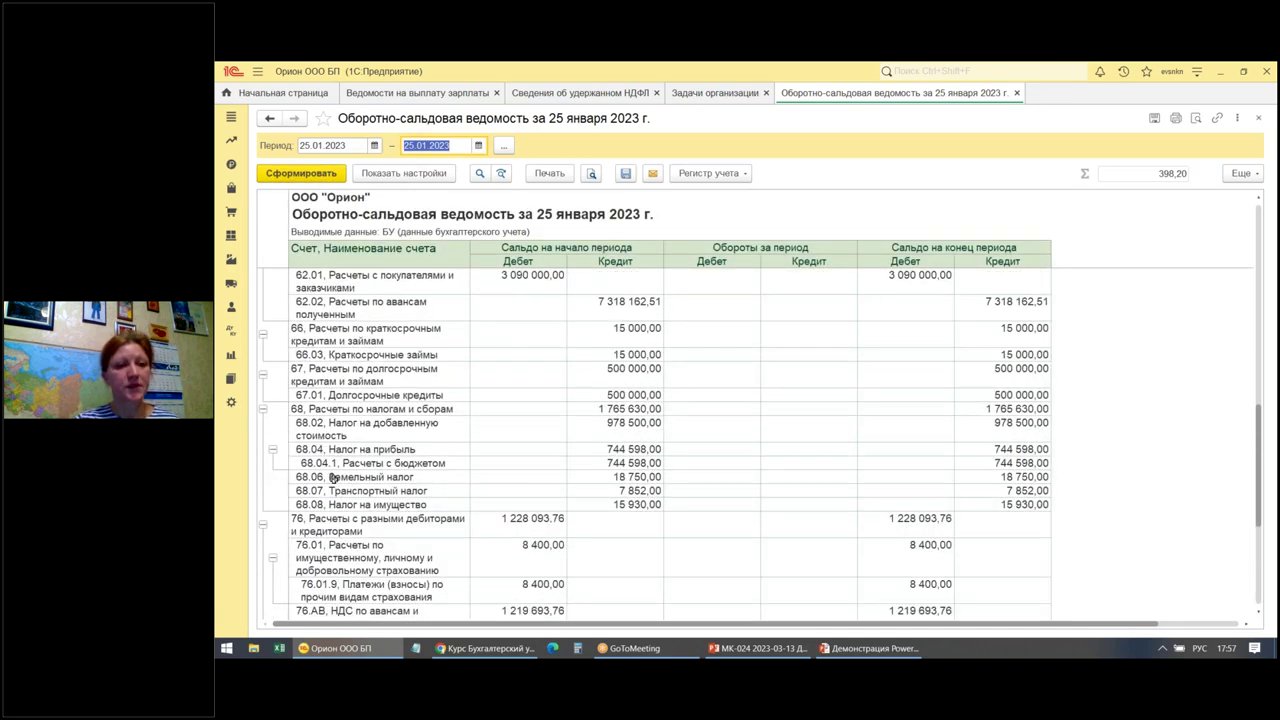
Annotate the shared screen in red: mark account 68.02, write ":3" beside its opening balance, and underline the period's end date.
drag(290, 420, 292, 442)
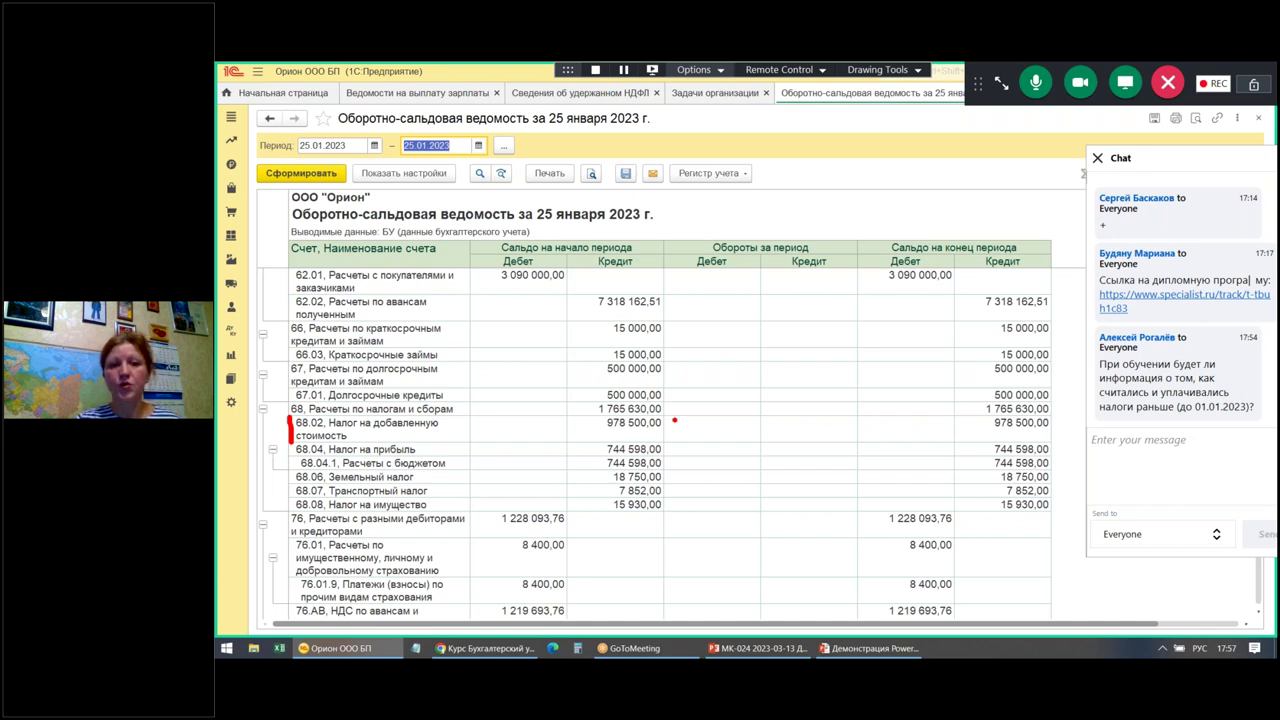
mouse_move(686, 420)
mouse_down()
mouse_move(698, 430)
mouse_move(683, 437)
mouse_up()
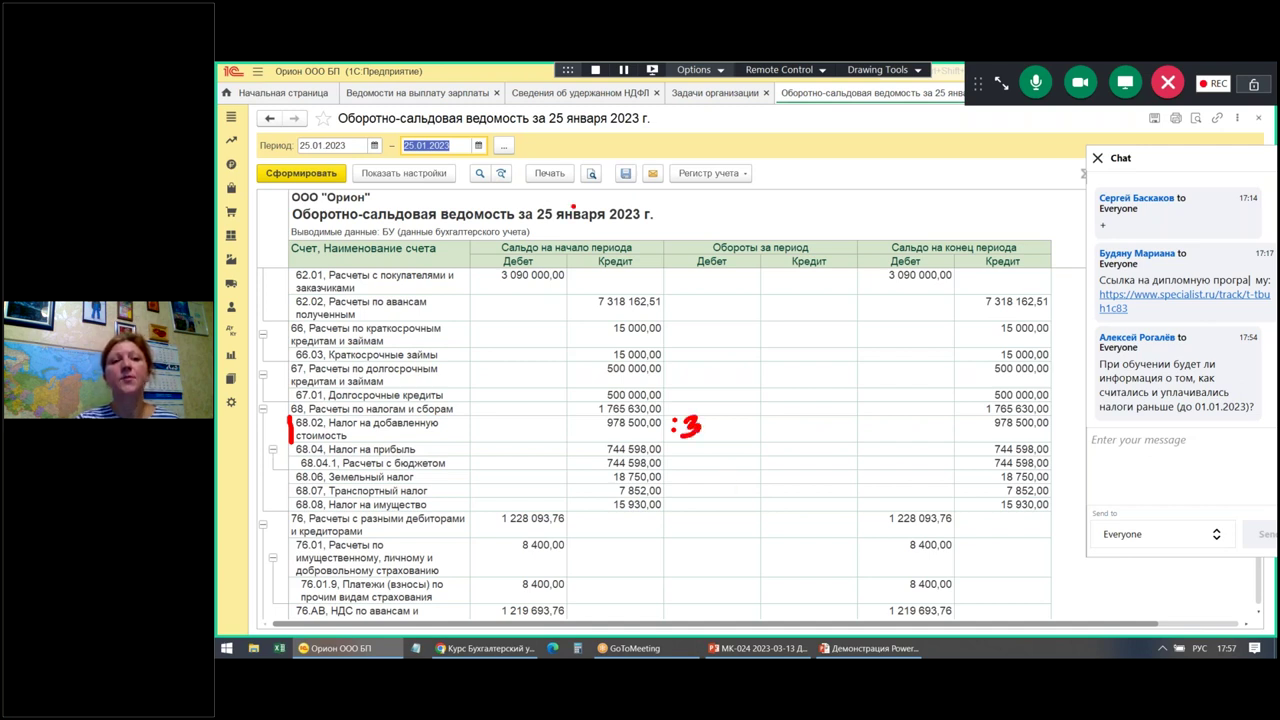
drag(404, 157, 438, 157)
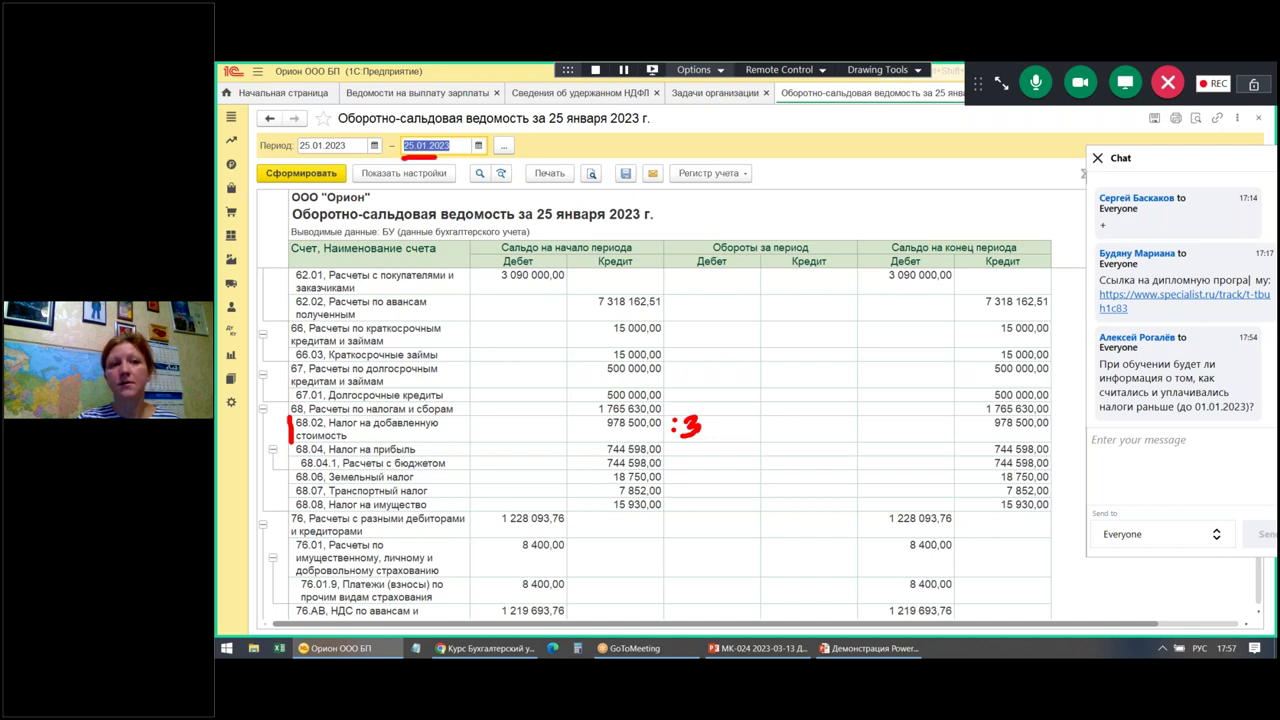